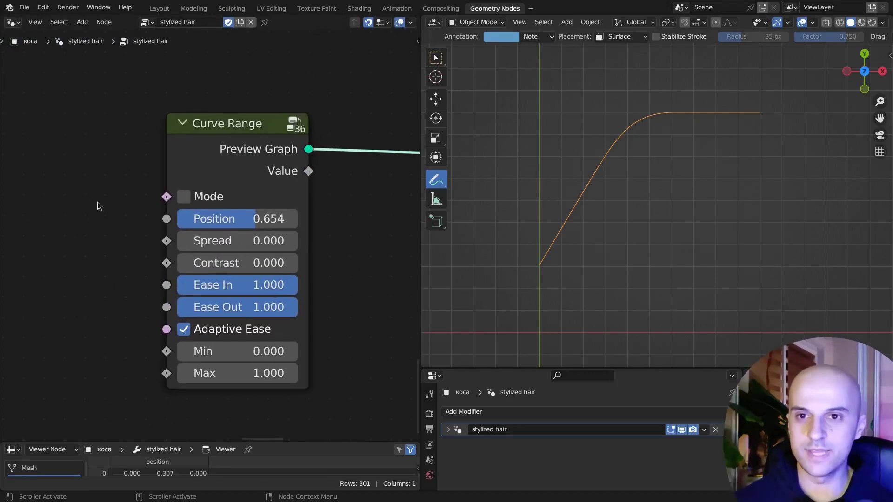
# - Set the Curve Range node's Contrast to about 0.601, Ease In to 0 and Position to about 0.752
pyautogui.moveTo(232, 218); pyautogui.dragTo(187, 219)
pyautogui.moveTo(223, 263); pyautogui.dragTo(177, 284)
pyautogui.moveTo(233, 218); pyautogui.dragTo(267, 218)
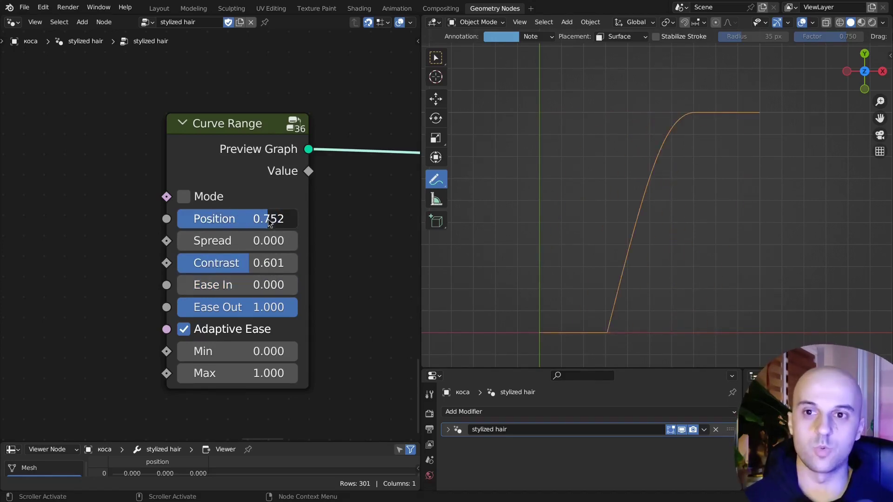
# - Enable Mode on the Curve Range node, bring Contrast to 0, and reshape the preview curve with Position and the easing values
pyautogui.moveTo(233, 351)
pyautogui.mouseDown()
pyautogui.moveTo(180, 351)
pyautogui.moveTo(231, 351)
pyautogui.mouseUp()
pyautogui.moveTo(264, 284); pyautogui.dragTo(241, 307)
pyautogui.moveTo(237, 263); pyautogui.dragTo(222, 262)
pyautogui.moveTo(260, 219)
pyautogui.mouseDown()
pyautogui.moveTo(211, 218)
pyautogui.moveTo(268, 219)
pyautogui.mouseUp()
pyautogui.click(184, 196)
pyautogui.moveTo(255, 349); pyautogui.dragTo(202, 350)
pyautogui.moveTo(279, 263); pyautogui.dragTo(218, 263)
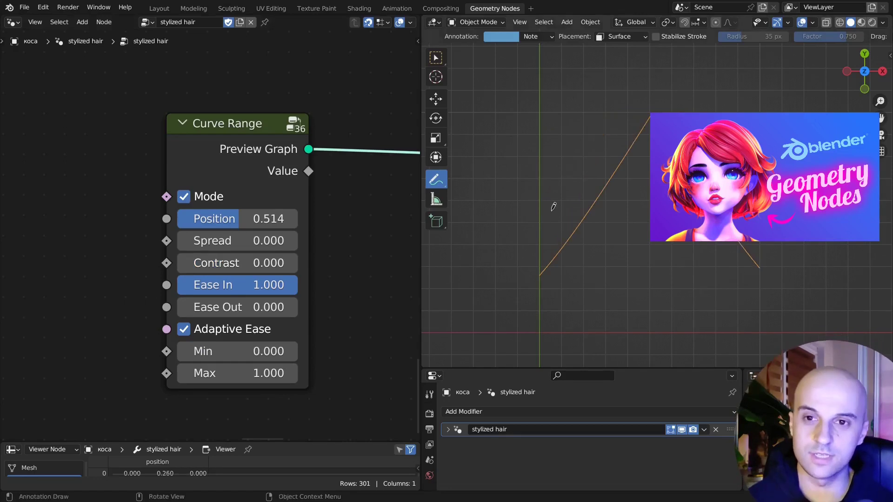
pyautogui.moveTo(266, 219); pyautogui.dragTo(252, 241)
pyautogui.moveTo(218, 307); pyautogui.dragTo(298, 307)
# - Open the Curve Range node group and examine its internal node network
pyautogui.click(271, 177)
pyautogui.press('Tab')
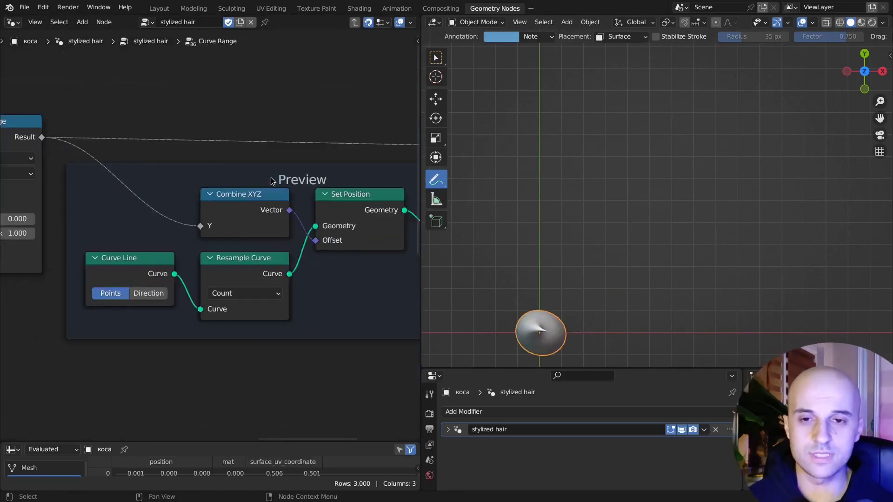
pyautogui.scroll(-6, 271, 177)
pyautogui.scroll(8, 200, 238)
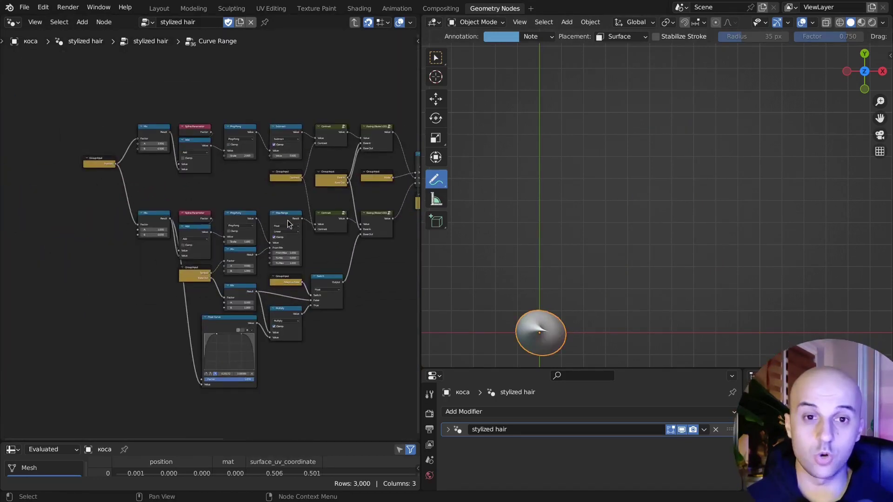
pyautogui.moveTo(201, 238); pyautogui.dragTo(250, 151, button='middle')
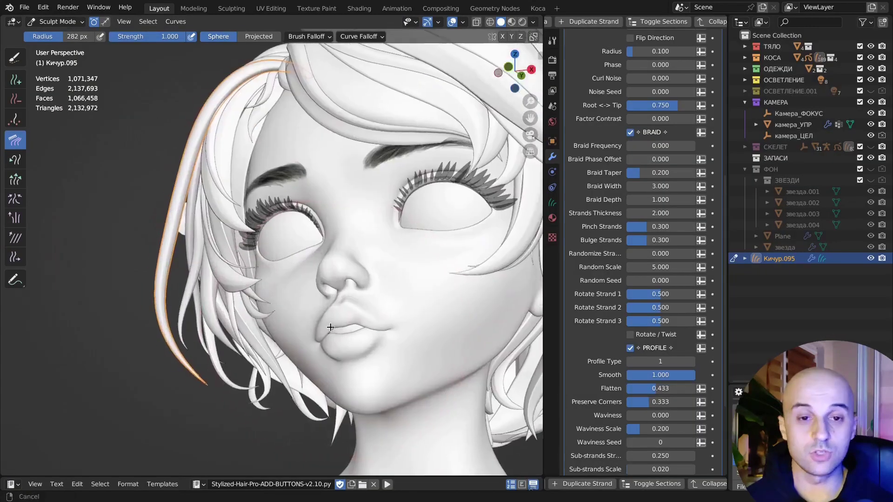
# - Comb the selected hair strand beside the face, bending its lower part and tip
pyautogui.moveTo(168, 372)
pyautogui.mouseDown()
pyautogui.moveTo(158, 400)
pyautogui.moveTo(148, 320)
pyautogui.moveTo(274, 321)
pyautogui.mouseUp()
pyautogui.moveTo(275, 320); pyautogui.dragTo(197, 267, button='middle')
pyautogui.moveTo(151, 330); pyautogui.dragTo(266, 305)
pyautogui.moveTo(285, 279); pyautogui.dragTo(273, 275, button='middle')
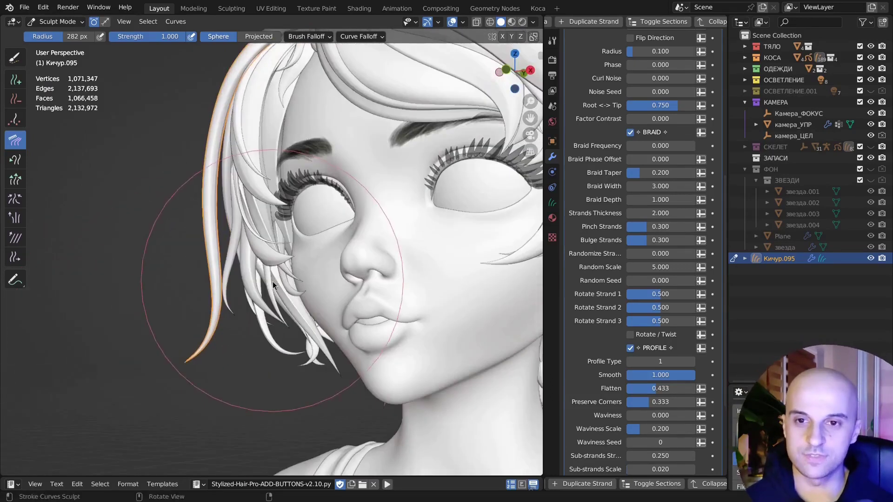
# - Turn the selected strand into a braid with a Braid Frequency of 2.520 and comb its tip toward the face
pyautogui.scroll(2, 648, 158)
pyautogui.scroll(7, 649, 158)
pyautogui.moveTo(660, 201); pyautogui.dragTo(692, 201)
pyautogui.moveTo(283, 284); pyautogui.dragTo(341, 283, button='middle')
pyautogui.moveTo(341, 283); pyautogui.dragTo(382, 281, button='middle')
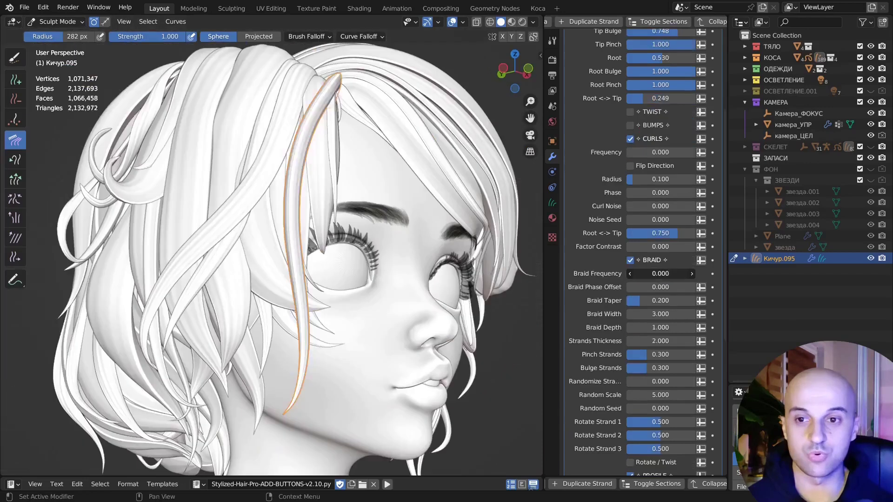
pyautogui.moveTo(660, 274); pyautogui.dragTo(739, 273)
pyautogui.moveTo(362, 249)
pyautogui.mouseDown(button='middle')
pyautogui.moveTo(332, 253)
pyautogui.moveTo(372, 254)
pyautogui.mouseUp(button='middle')
pyautogui.moveTo(286, 422)
pyautogui.mouseDown()
pyautogui.moveTo(342, 354)
pyautogui.moveTo(322, 303)
pyautogui.moveTo(346, 376)
pyautogui.mouseUp()
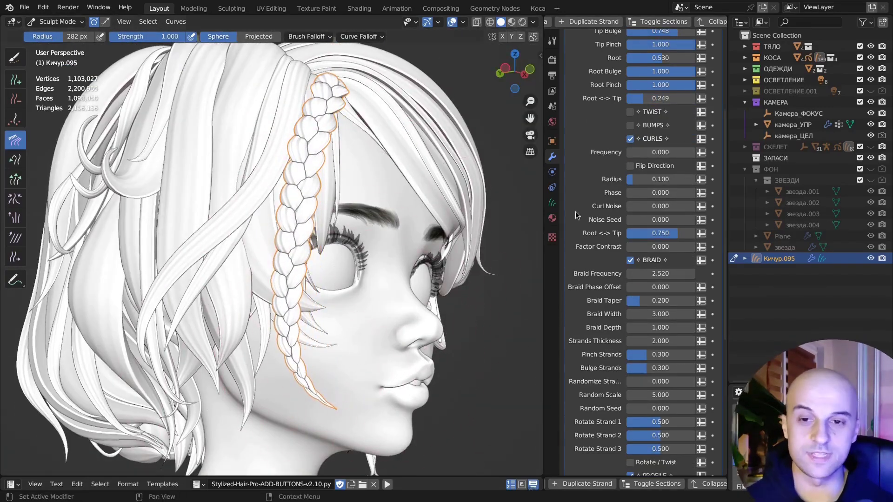
pyautogui.scroll(3, 630, 195)
pyautogui.moveTo(669, 118); pyautogui.dragTo(687, 117)
pyautogui.moveTo(434, 199); pyautogui.dragTo(335, 224, button='middle')
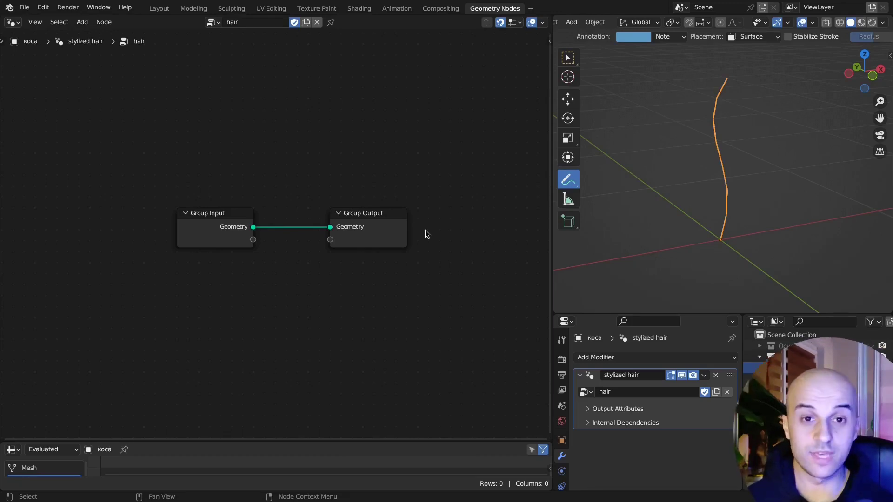
pyautogui.keyDown('shift'); pyautogui.moveTo(681, 214); pyautogui.dragTo(682, 238, button='middle'); pyautogui.keyUp('shift')
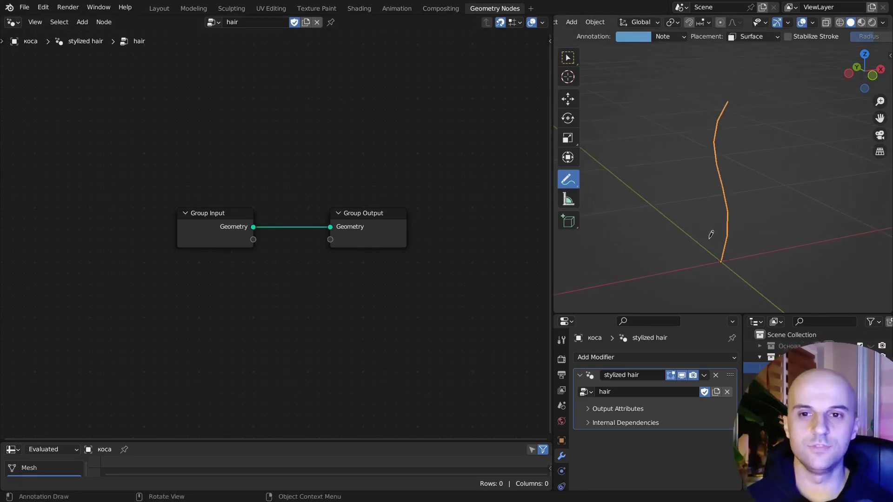
pyautogui.keyDown('ctrl'); pyautogui.moveTo(751, 228); pyautogui.dragTo(755, 217, button='middle'); pyautogui.keyUp('ctrl')
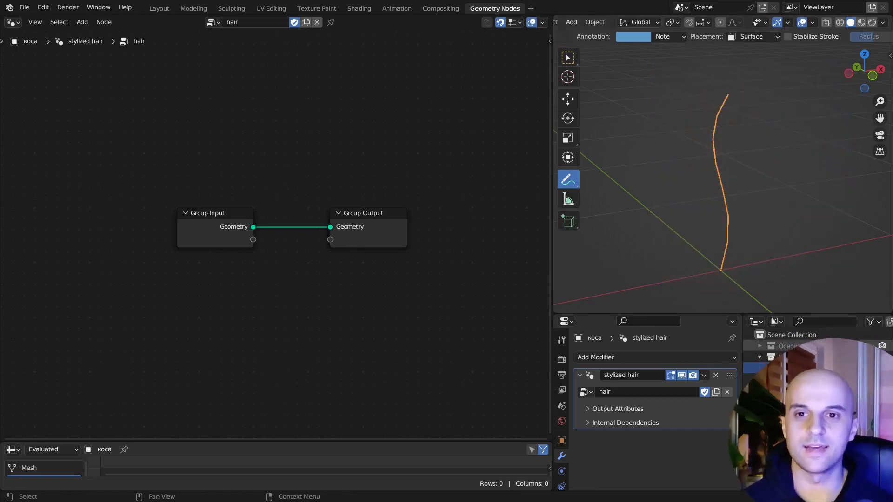
pyautogui.click(860, 346)
pyautogui.click(872, 347)
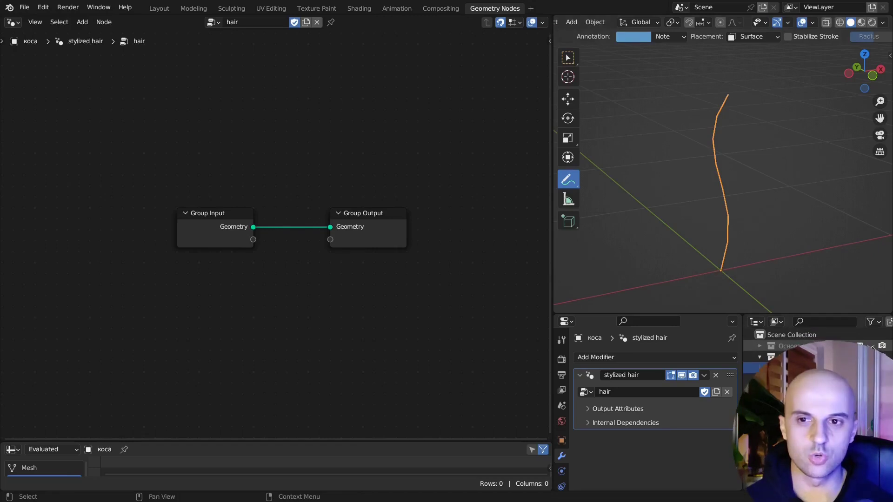
pyautogui.moveTo(767, 229); pyautogui.dragTo(771, 180, button='middle')
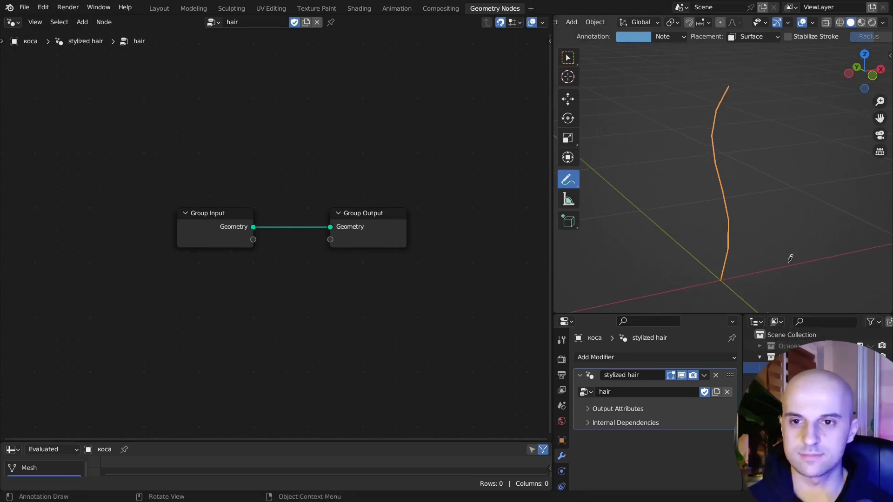
# - Spread the Group Input and Group Output nodes apart and insert a Curve to Mesh node between them
pyautogui.moveTo(239, 257); pyautogui.dragTo(311, 257, button='middle')
pyautogui.moveTo(325, 280); pyautogui.dragTo(235, 210)
pyautogui.press('g')
pyautogui.click(245, 239)
pyautogui.press('q')
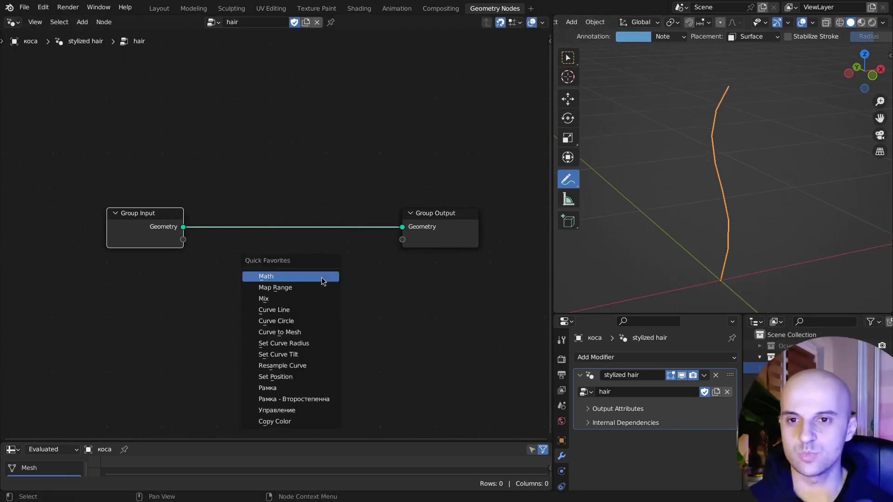
pyautogui.click(312, 332)
pyautogui.click(319, 296)
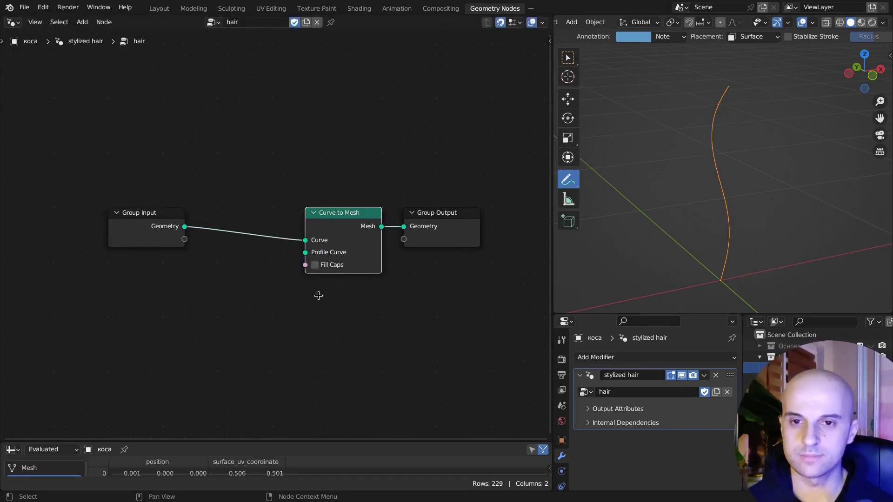
# - Add a Curve Circle node as the Profile Curve of Curve to Mesh and set its radius to 0.1
pyautogui.moveTo(319, 296); pyautogui.dragTo(367, 276, button='middle')
pyautogui.moveTo(355, 231); pyautogui.dragTo(257, 125)
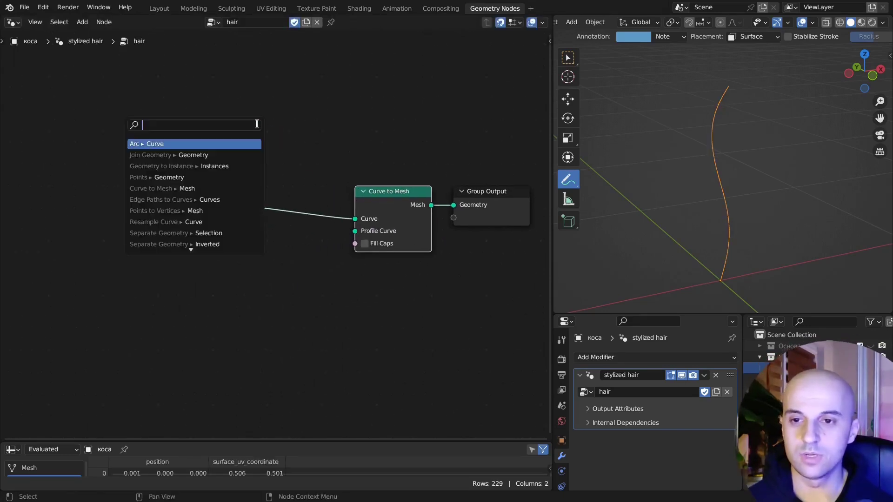
pyautogui.write('circle')
pyautogui.press('Return')
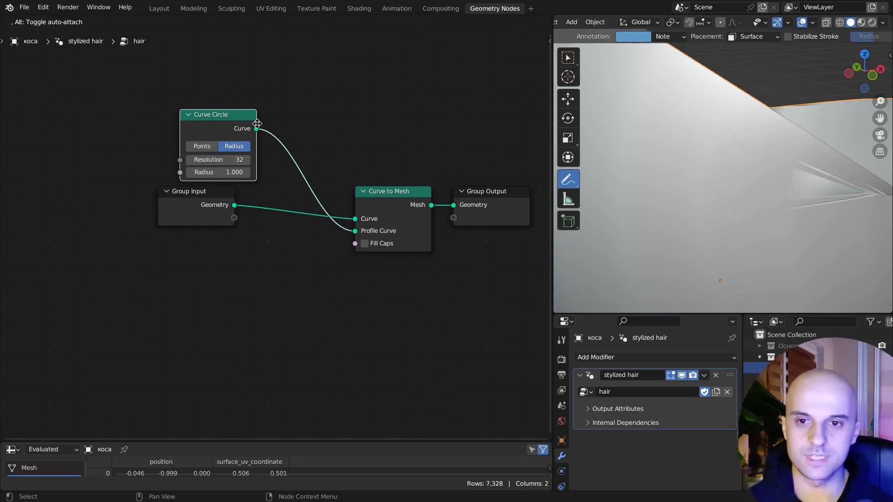
pyautogui.click(232, 114)
pyautogui.scroll(-4, 732, 176)
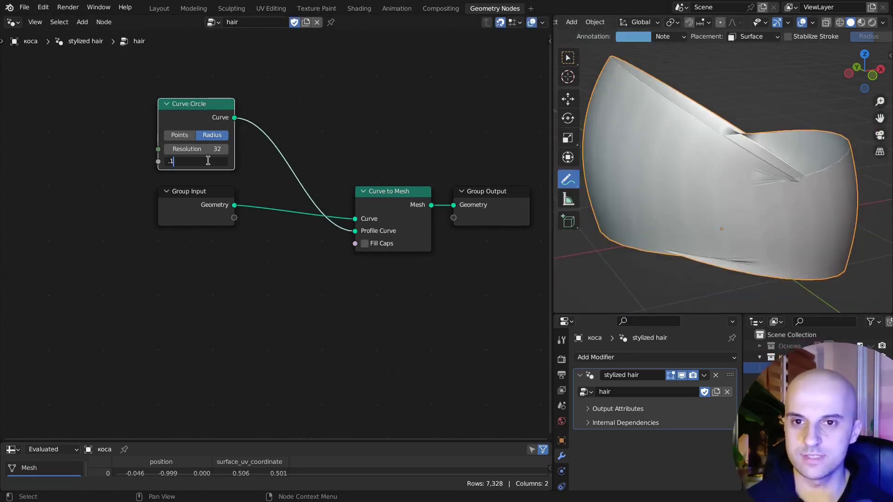
pyautogui.press('Return')
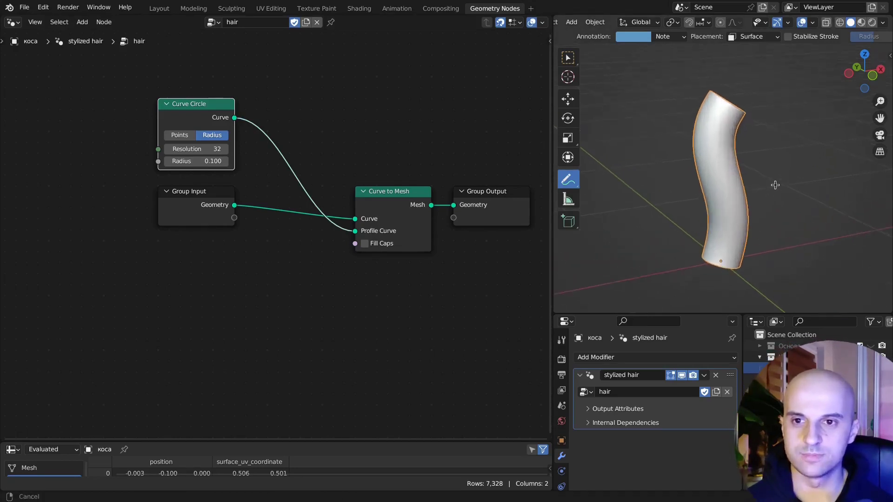
pyautogui.moveTo(775, 185); pyautogui.dragTo(802, 192, button='middle')
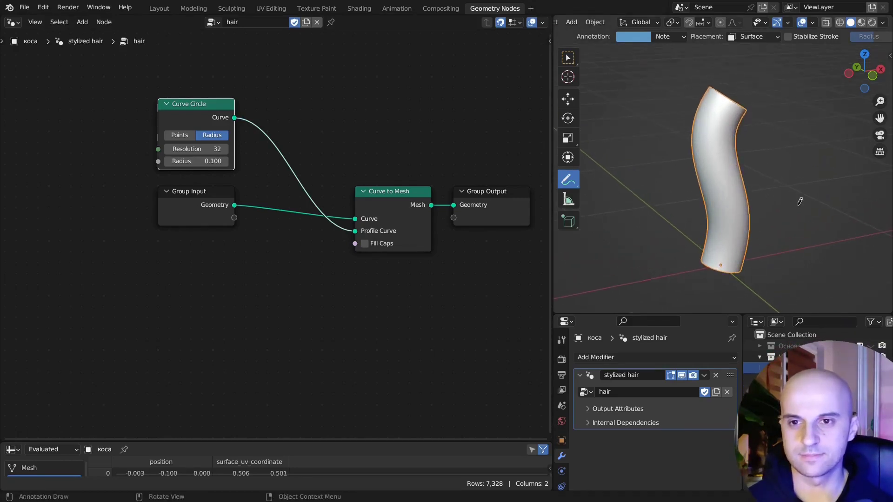
# - Move Group Input farther away and insert a Set Curve Radius node between it and Curve to Mesh
pyautogui.moveTo(299, 307); pyautogui.dragTo(348, 293, button='middle')
pyautogui.moveTo(253, 206); pyautogui.dragTo(106, 255)
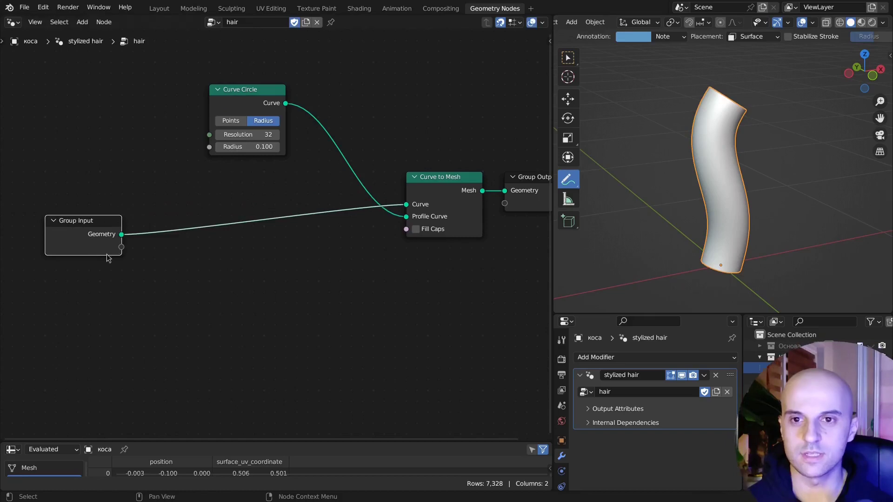
pyautogui.hotkey('shift', 'a')
pyautogui.write('set rad')
pyautogui.press('Return')
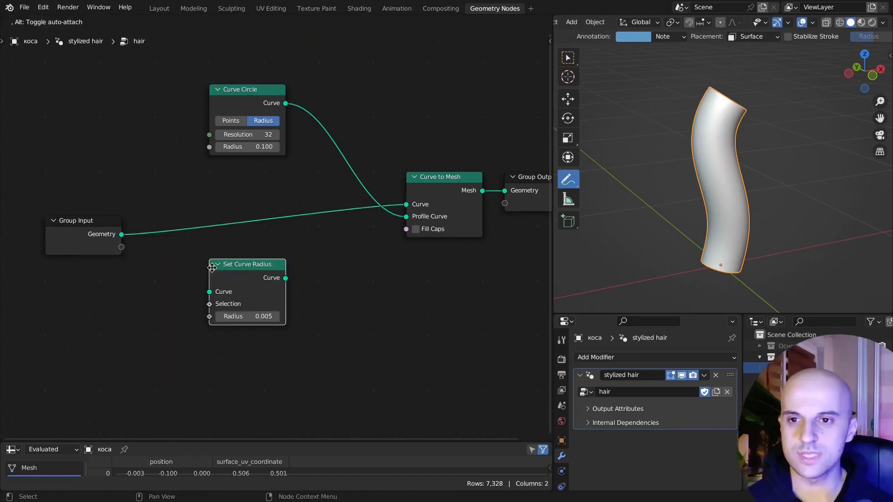
pyautogui.click(211, 221)
# - Set the radius of the Set Curve Radius node to 1
pyautogui.moveTo(284, 283); pyautogui.dragTo(343, 279, button='middle')
pyautogui.scroll(3, 343, 279)
pyautogui.click(339, 264)
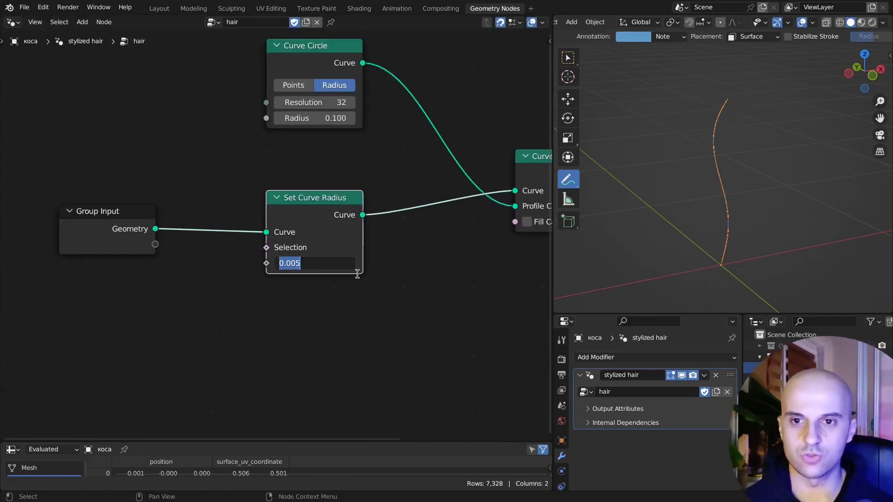
pyautogui.write('1')
pyautogui.press('Return')
pyautogui.moveTo(406, 279); pyautogui.dragTo(391, 296, button='middle')
pyautogui.moveTo(324, 280)
pyautogui.keyDown('shift'); pyautogui.mouseDown()
pyautogui.moveTo(273, 281)
pyautogui.moveTo(320, 281)
pyautogui.mouseUp(); pyautogui.keyUp('shift')
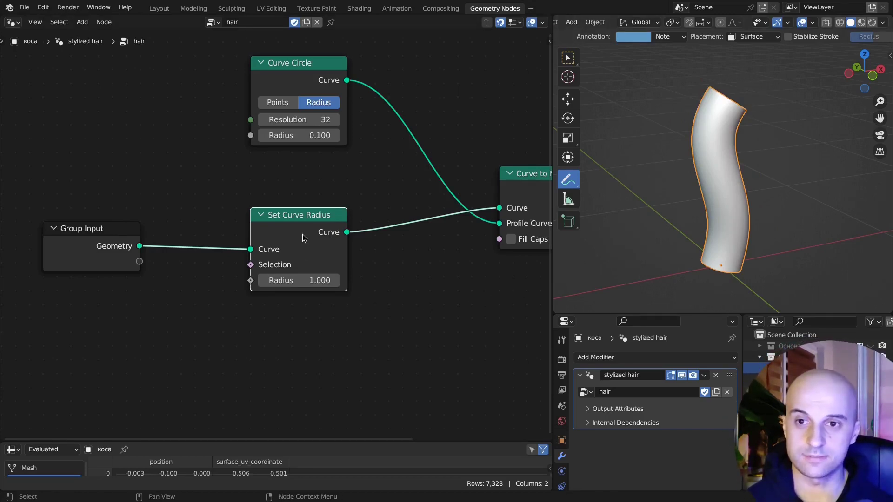
# - Add a Curve Range node group below the Group Input node
pyautogui.moveTo(304, 238); pyautogui.dragTo(430, 171, button='middle')
pyautogui.hotkey('shift', 'a')
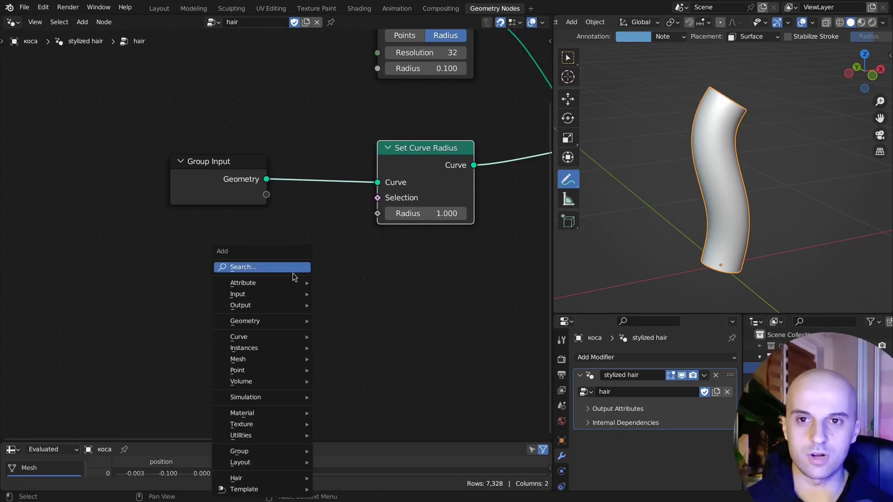
pyautogui.write('range')
pyautogui.press('Down')
pyautogui.press('Return')
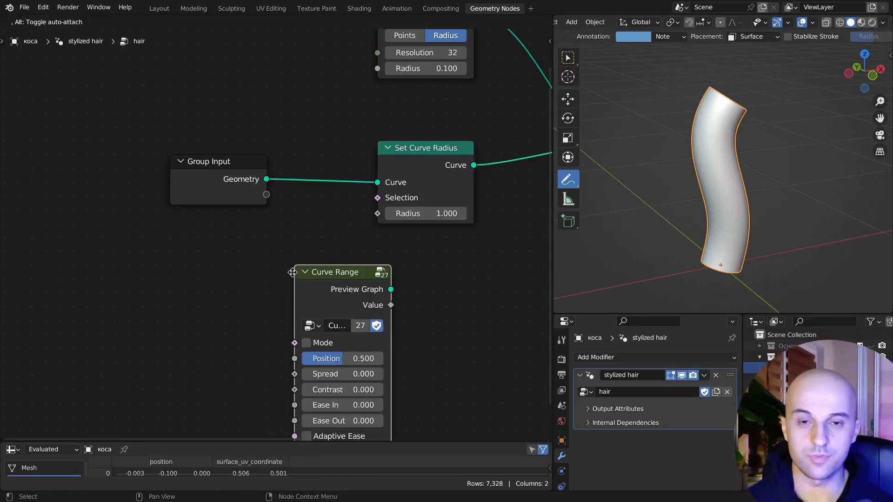
pyautogui.click(182, 231)
pyautogui.moveTo(280, 250); pyautogui.dragTo(285, 225, button='middle')
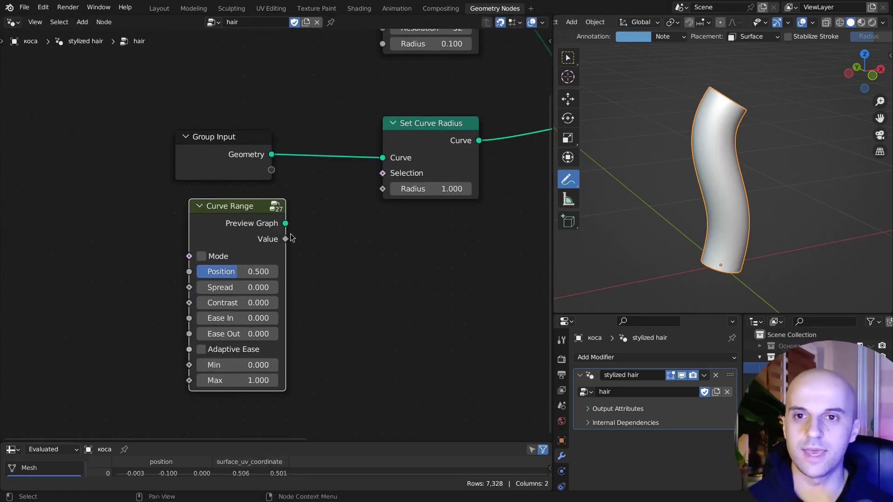
# - Connect the Curve Range Value output to the Radius input of Set Curve Radius and enable its Mode option
pyautogui.moveTo(286, 239); pyautogui.dragTo(382, 189)
pyautogui.keyDown('ctrl'); pyautogui.hscroll(-2, 367, 281); pyautogui.keyUp('ctrl')
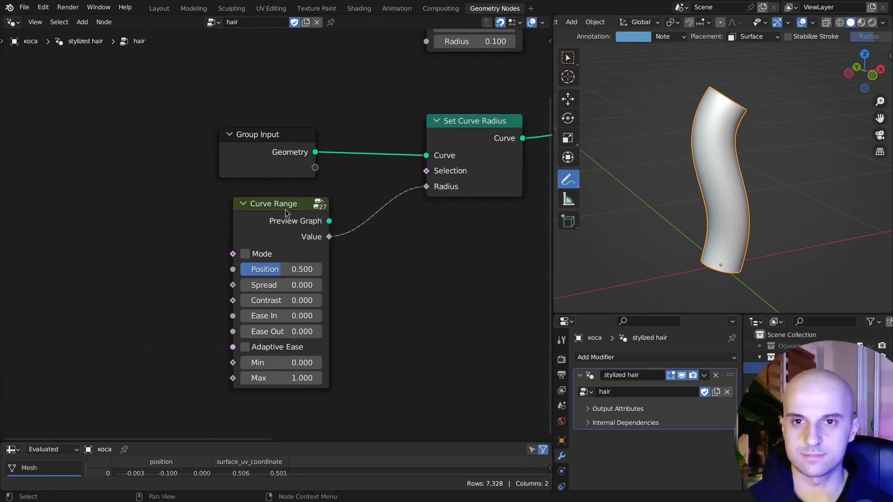
pyautogui.moveTo(285, 212); pyautogui.dragTo(272, 212)
pyautogui.click(232, 254)
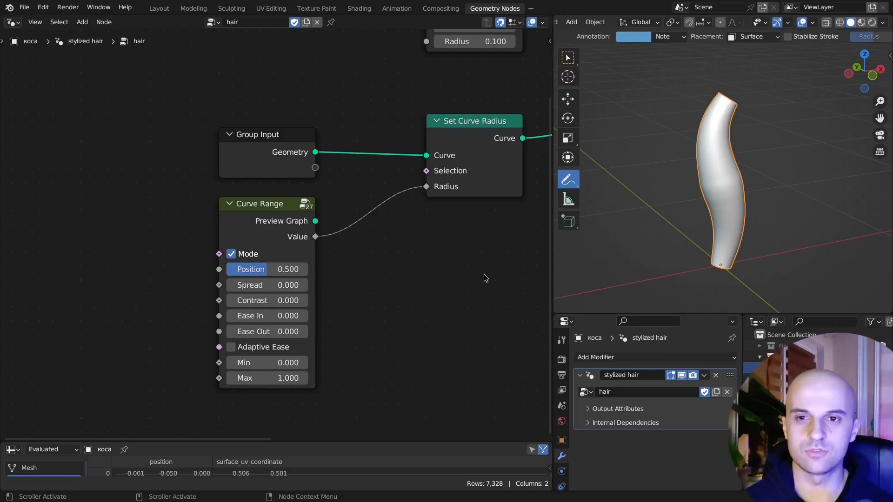
pyautogui.scroll(1, 767, 231)
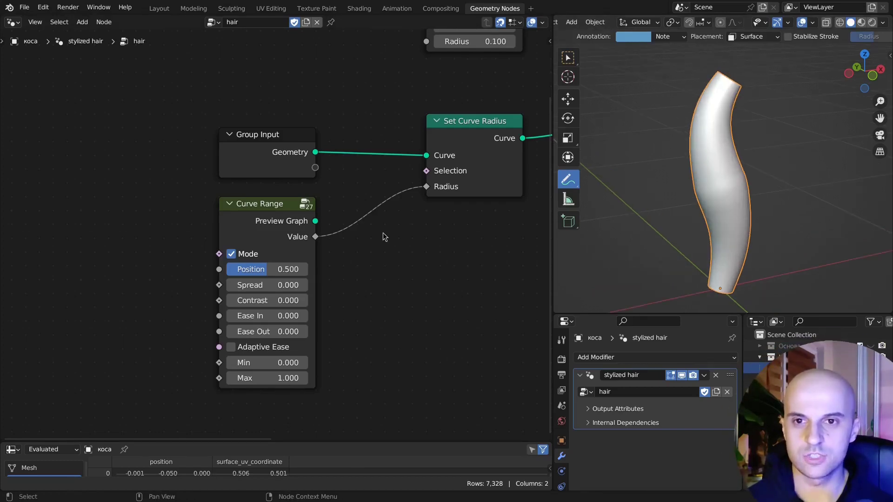
# - Insert a Resample Curve node between Group Input and Set Curve Radius, with its Count set to 101
pyautogui.moveTo(260, 135); pyautogui.dragTo(94, 37)
pyautogui.hotkey('shift', 'a')
pyautogui.write('re')
pyautogui.press('Down')
pyautogui.press('Down')
pyautogui.press('Return')
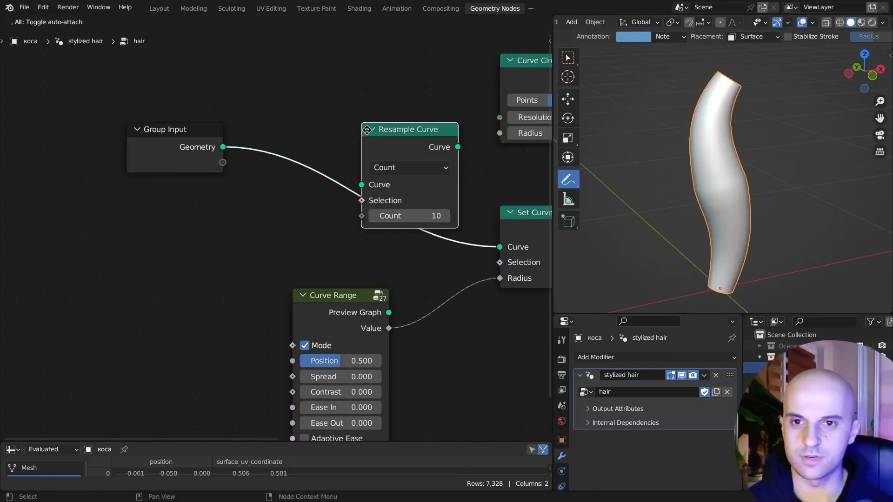
pyautogui.click(263, 144)
pyautogui.moveTo(300, 215); pyautogui.dragTo(341, 216)
pyautogui.click(301, 216)
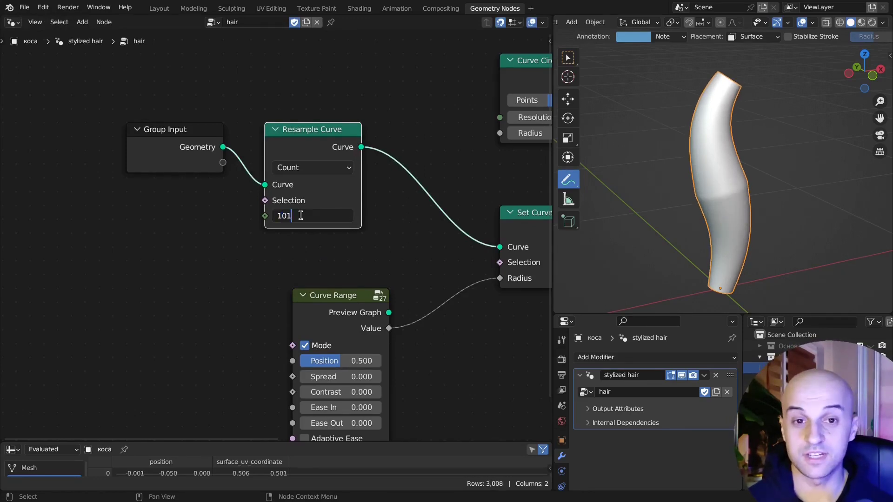
pyautogui.press('Return')
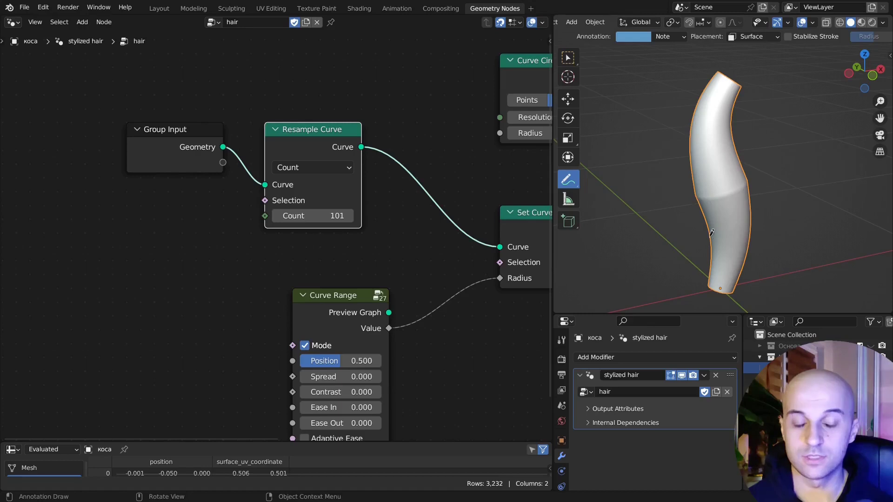
# - Reposition the Curve Range node, connect its Preview Graph output to a Viewer node, and show the graph in top view
pyautogui.moveTo(398, 309); pyautogui.dragTo(313, 239, button='middle')
pyautogui.moveTo(251, 251); pyautogui.dragTo(237, 224)
pyautogui.moveTo(324, 279); pyautogui.dragTo(318, 283, button='middle')
pyautogui.keyDown('ctrl'); pyautogui.keyDown('shift'); pyautogui.click(256, 219); pyautogui.keyUp('shift'); pyautogui.keyUp('ctrl')
pyautogui.press('KP_7')
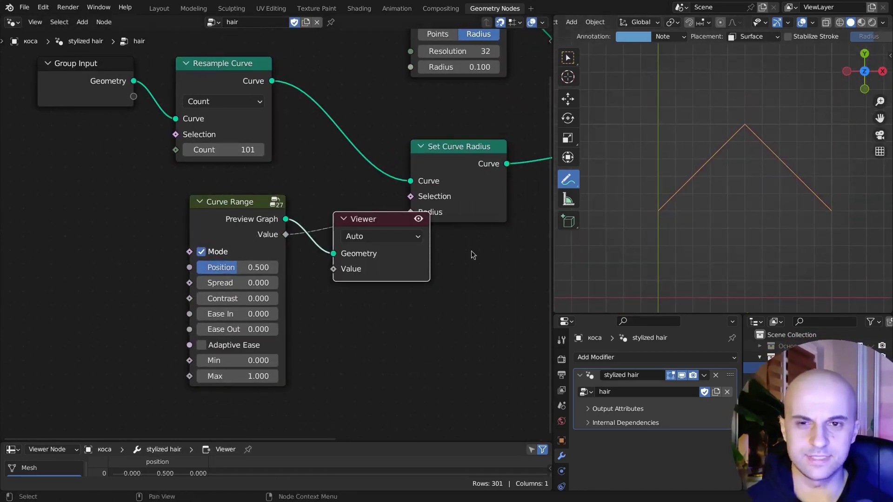
pyautogui.moveTo(416, 291); pyautogui.dragTo(323, 279, button='middle')
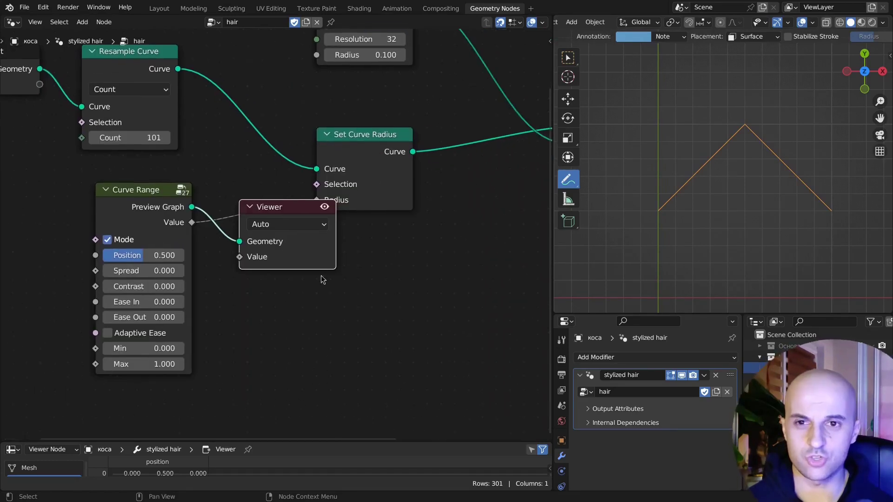
# - Move the Viewer node clear of Set Curve Radius and check the preview graph while toggling the Curve Range Mode option
pyautogui.moveTo(292, 210); pyautogui.dragTo(341, 248)
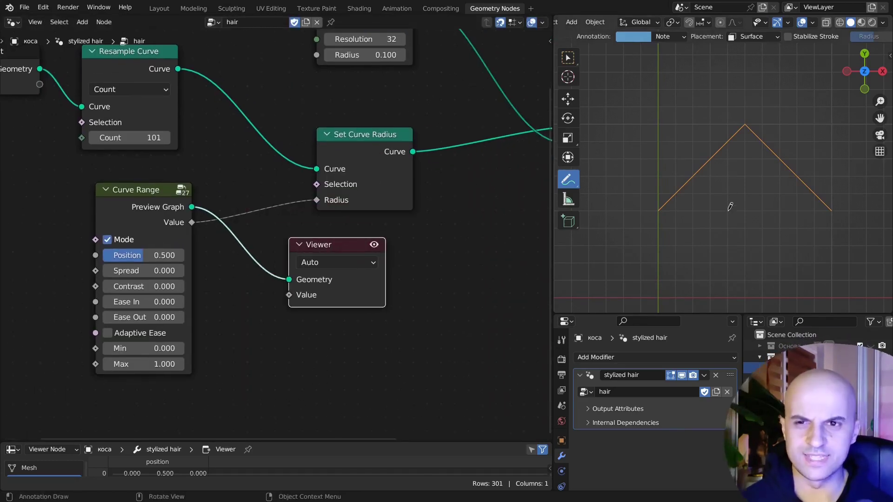
pyautogui.click(109, 237)
pyautogui.click(110, 237)
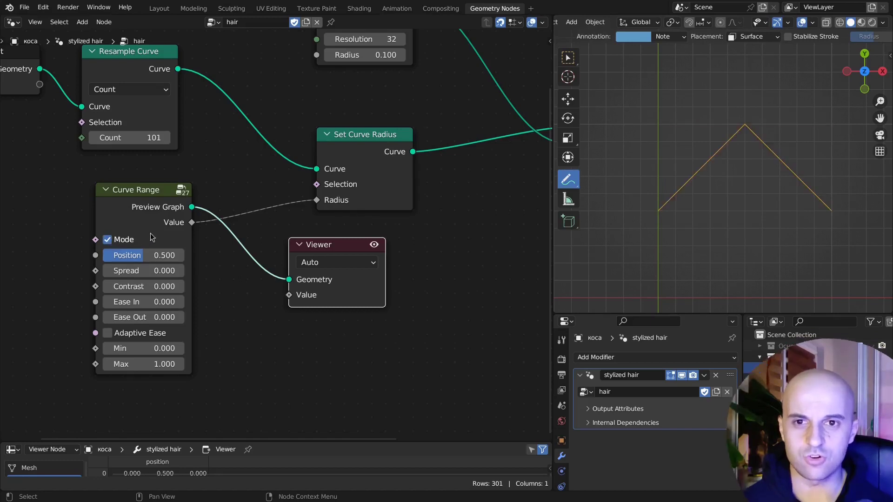
pyautogui.moveTo(177, 255)
pyautogui.mouseDown()
pyautogui.moveTo(199, 255)
pyautogui.moveTo(136, 255)
pyautogui.moveTo(177, 256)
pyautogui.mouseUp()
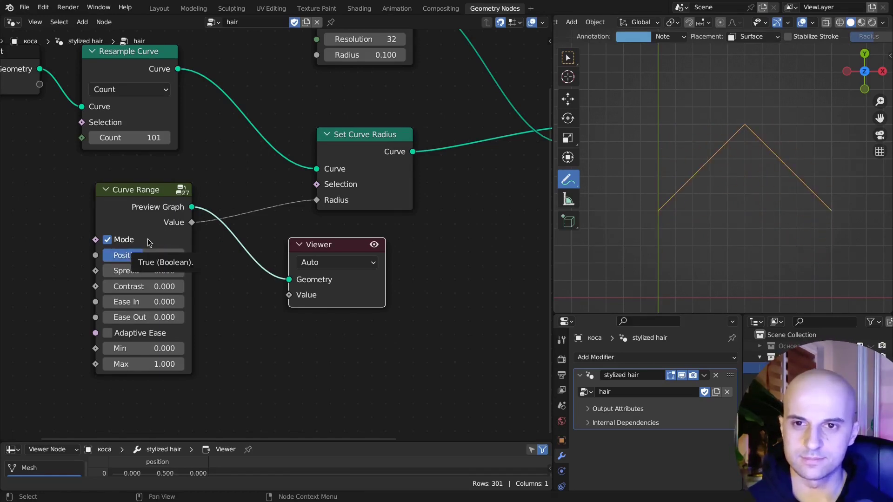
pyautogui.keyDown('shift'); pyautogui.moveTo(758, 219); pyautogui.dragTo(743, 209, button='middle'); pyautogui.keyUp('shift')
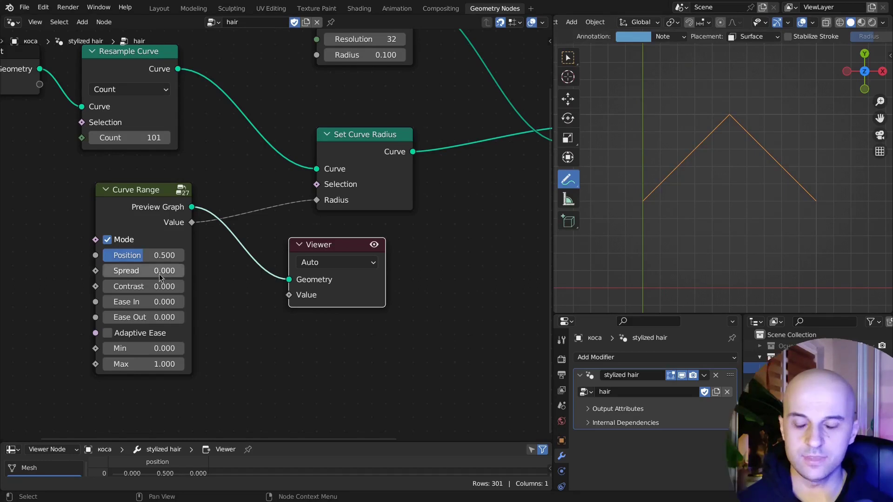
# - Delete the Viewer node and set the Curve Range Spread to 0.5, with the strand shown in perspective
pyautogui.moveTo(140, 271); pyautogui.dragTo(189, 270)
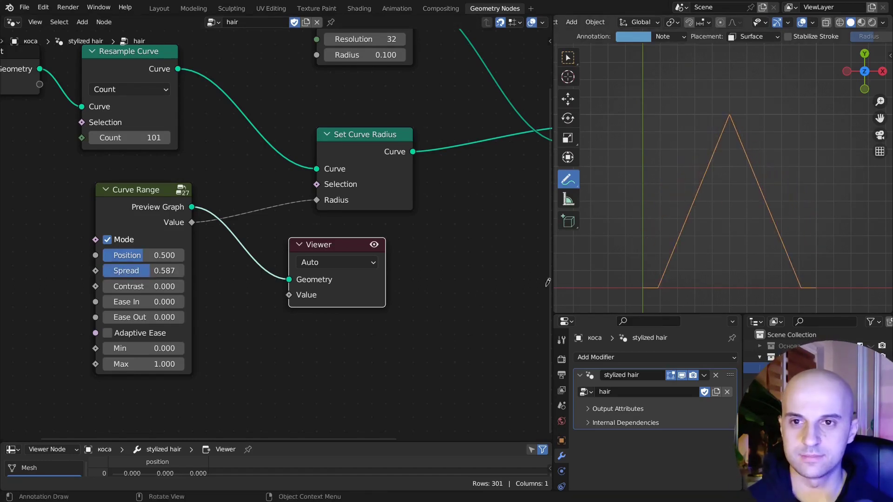
pyautogui.press('x')
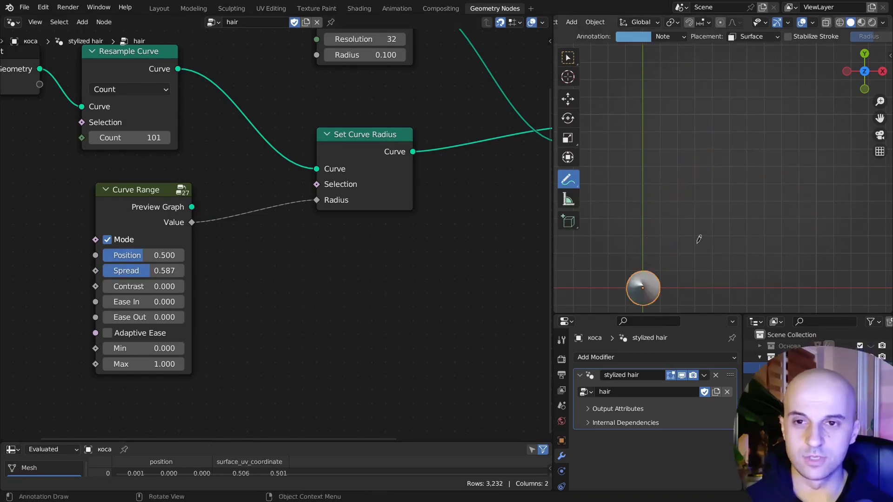
pyautogui.moveTo(699, 240); pyautogui.dragTo(711, 167, button='middle')
pyautogui.moveTo(237, 300); pyautogui.dragTo(324, 288, button='middle')
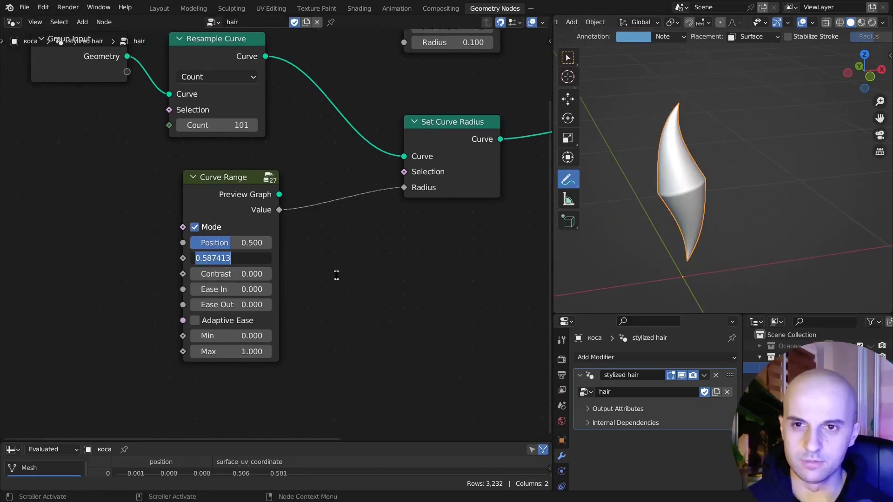
pyautogui.press('Return')
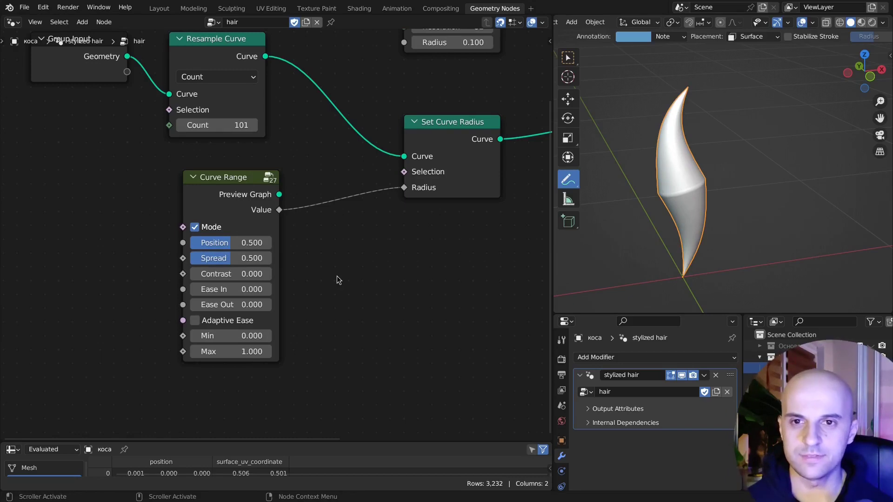
# - Set the Curve Range Ease Out to 1 and reposition the node beneath Resample Curve
pyautogui.moveTo(250, 304); pyautogui.dragTo(335, 305)
pyautogui.keyDown('shift'); pyautogui.moveTo(650, 250); pyautogui.dragTo(678, 247, button='middle'); pyautogui.keyUp('shift')
pyautogui.scroll(2, 418, 326)
pyautogui.moveTo(344, 316); pyautogui.dragTo(456, 323, button='middle')
pyautogui.moveTo(294, 174); pyautogui.dragTo(278, 158)
pyautogui.moveTo(390, 296); pyautogui.dragTo(463, 268, button='middle')
pyautogui.scroll(2, 464, 268)
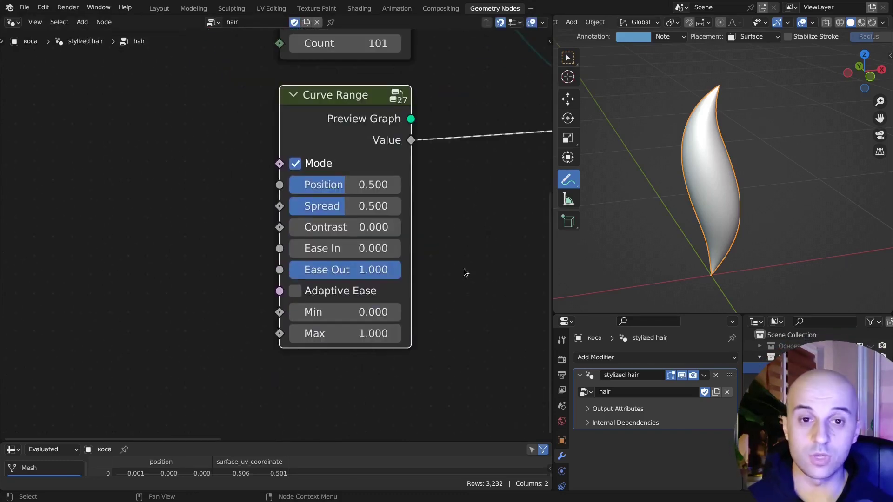
# - Erase the annotation strokes sketched beside the hair strand
pyautogui.moveTo(367, 312)
pyautogui.mouseDown()
pyautogui.moveTo(400, 312)
pyautogui.moveTo(368, 312)
pyautogui.mouseUp()
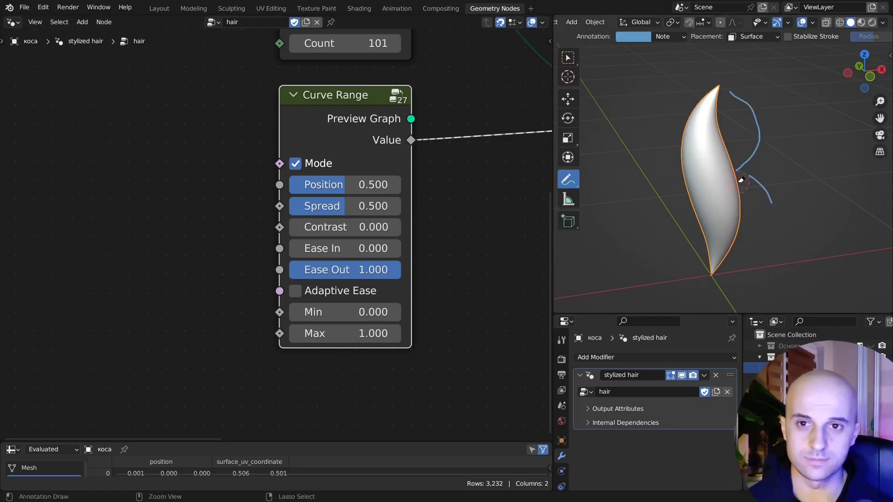
pyautogui.keyDown('ctrl'); pyautogui.moveTo(746, 101); pyautogui.dragTo(732, 94); pyautogui.keyUp('ctrl')
pyautogui.moveTo(259, 322); pyautogui.dragTo(280, 292, button='middle')
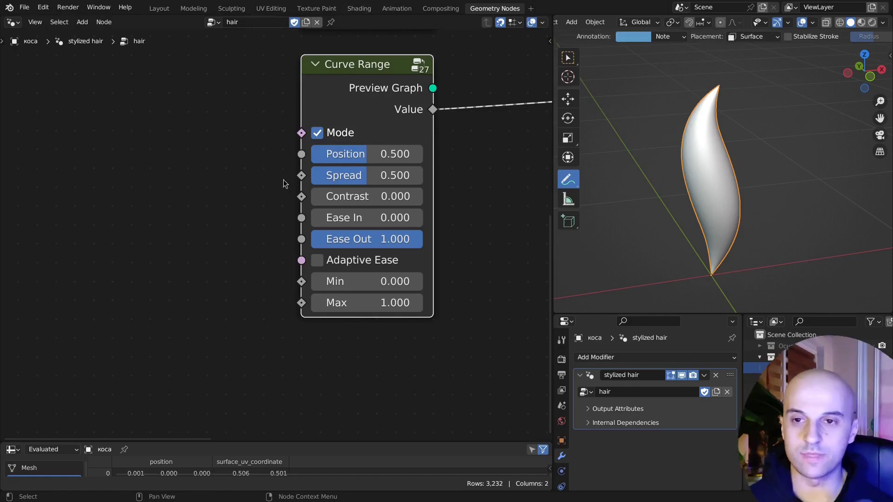
# - Move the Group Output node farther away from Curve to Mesh to make room for another node
pyautogui.scroll(-1, 273, 213)
pyautogui.keyDown('shift'); pyautogui.moveTo(488, 196); pyautogui.dragTo(236, 252, button='middle'); pyautogui.keyUp('shift')
pyautogui.scroll(-2, 242, 251)
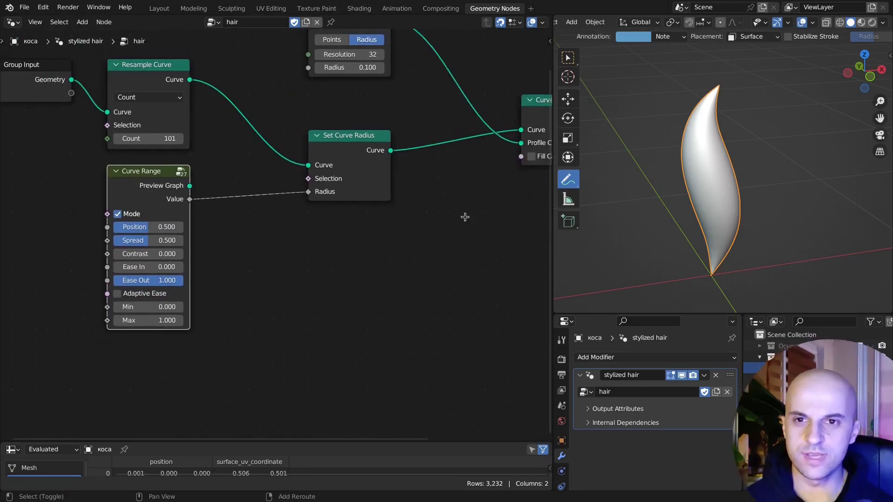
pyautogui.keyDown('shift'); pyautogui.moveTo(464, 217); pyautogui.dragTo(203, 294, button='middle'); pyautogui.keyUp('shift')
pyautogui.moveTo(414, 195); pyautogui.dragTo(240, 211, button='middle')
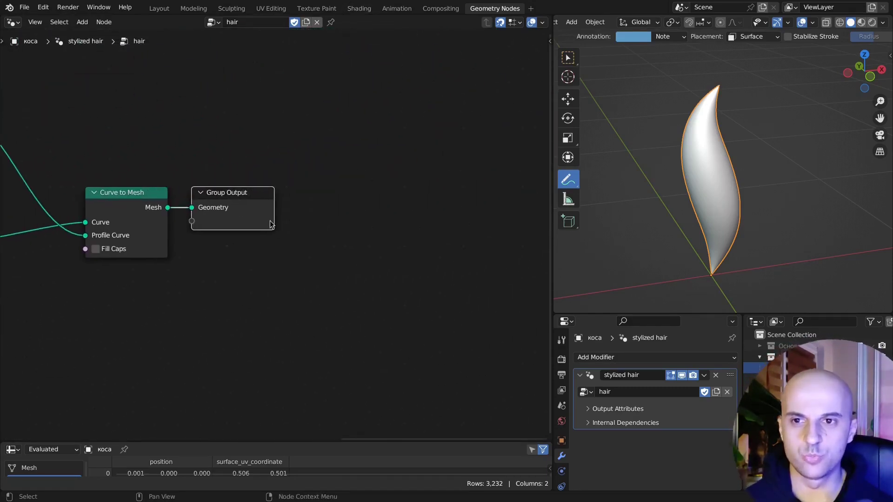
pyautogui.moveTo(240, 211); pyautogui.dragTo(453, 211)
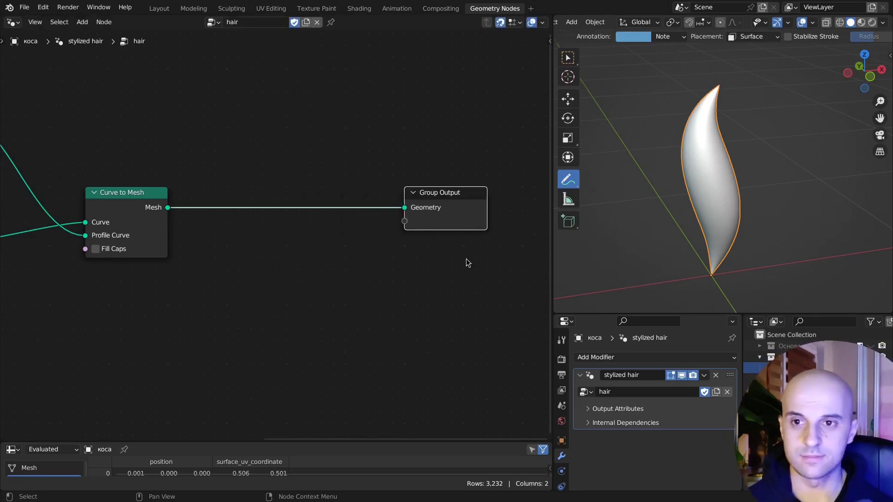
# - Insert a Set Material node between Curve to Mesh and Group Output and assign Material to it
pyautogui.hotkey('shift', 'a')
pyautogui.write('set mat')
pyautogui.press('Return')
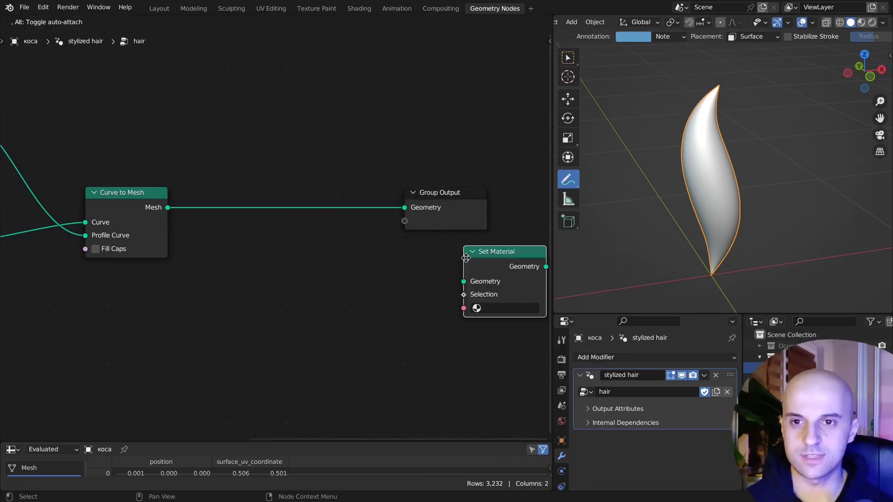
pyautogui.click(303, 201)
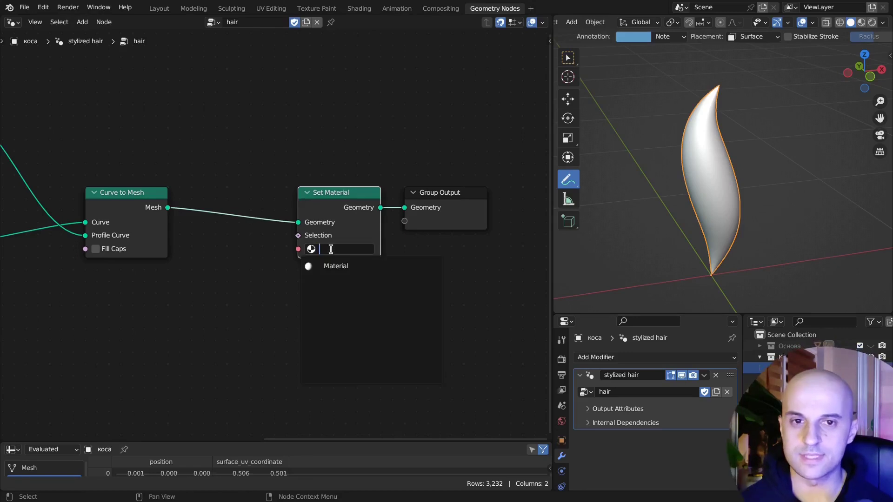
pyautogui.click(338, 268)
# - Move the Group Input and Resample Curve nodes away from Set Curve Radius to open space in the chain
pyautogui.moveTo(123, 281)
pyautogui.mouseDown(button='middle')
pyautogui.moveTo(319, 247)
pyautogui.moveTo(114, 261)
pyautogui.moveTo(116, 281)
pyautogui.mouseUp(button='middle')
pyautogui.moveTo(234, 248); pyautogui.dragTo(127, 189)
pyautogui.moveTo(186, 169); pyautogui.dragTo(231, 231, button='middle')
pyautogui.press('g')
pyautogui.click(104, 171)
pyautogui.moveTo(211, 181); pyautogui.dragTo(328, 170, button='middle')
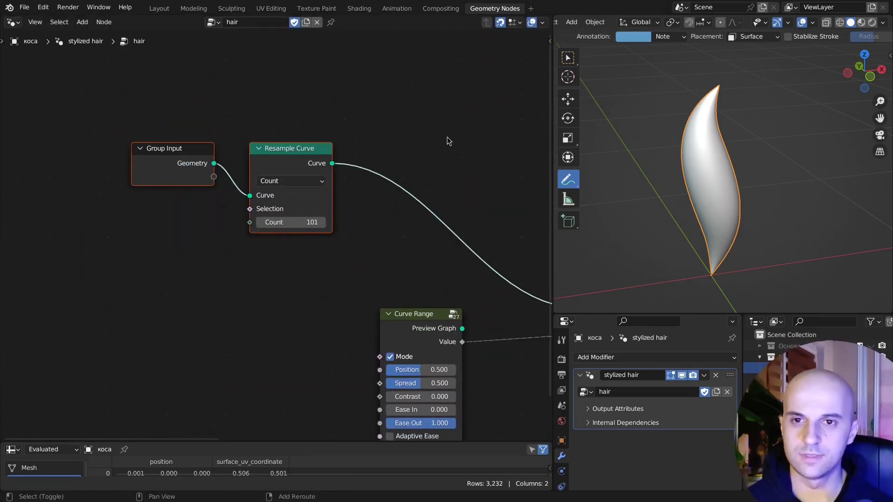
# - Insert a Store Named Attribute node between Resample Curve and Set Curve Radius
pyautogui.hotkey('shift', 'a')
pyautogui.write('store')
pyautogui.press('Return')
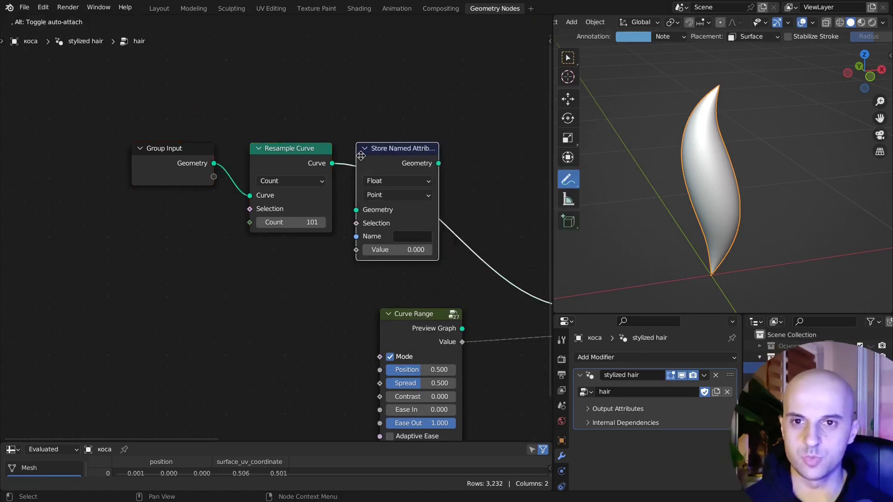
pyautogui.click(361, 156)
# - Rearrange Group Input, Resample Curve and Store Named Attribute above Curve Range, and name the stored attribute dog
pyautogui.moveTo(454, 140); pyautogui.dragTo(425, 137, button='middle')
pyautogui.scroll(4, 425, 137)
pyautogui.moveTo(422, 223); pyautogui.dragTo(76, 149)
pyautogui.press('g')
pyautogui.click(108, 182)
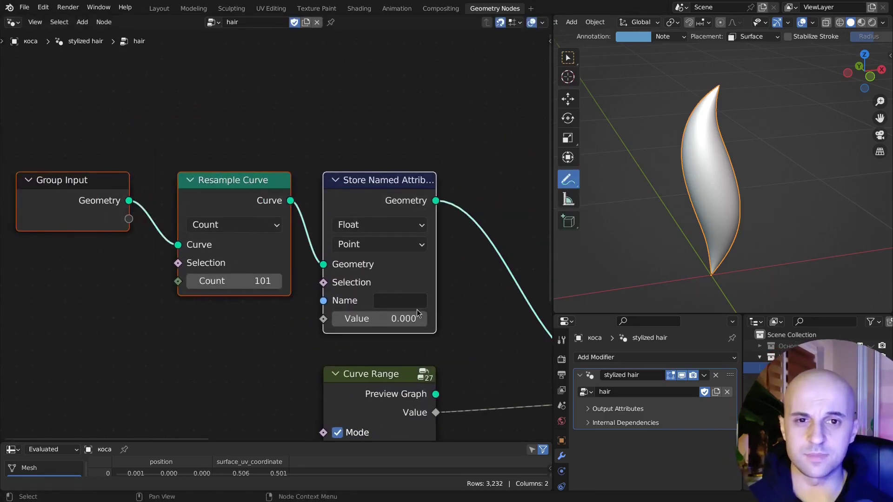
pyautogui.click(414, 302)
pyautogui.write('dog')
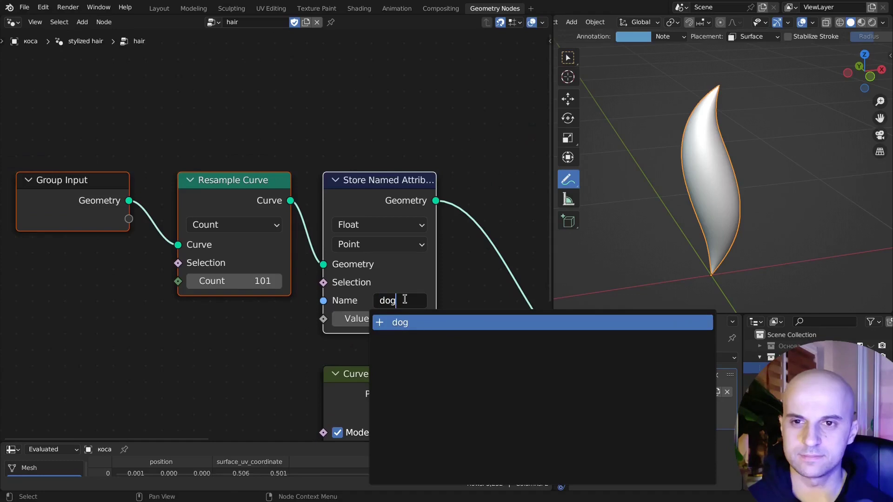
pyautogui.press('Return')
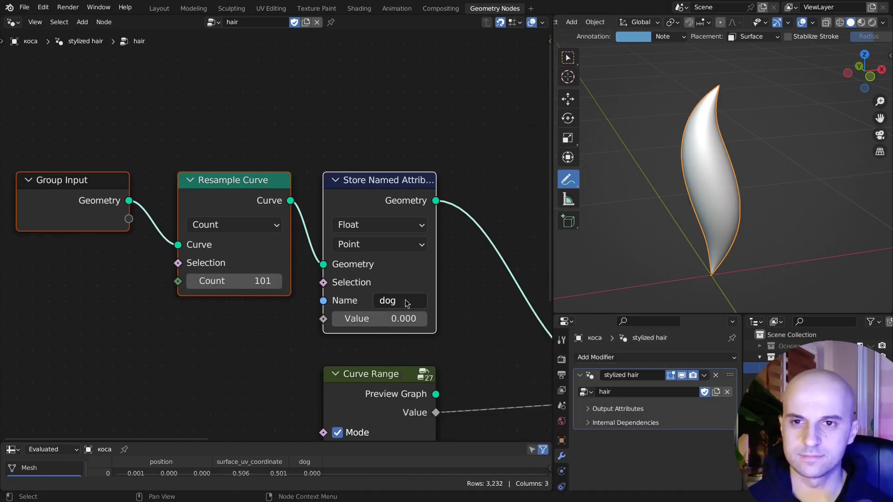
# - Switch to the Shading workspace and delete the Principled BSDF node from the material
pyautogui.click(359, 9)
pyautogui.scroll(1, 431, 188)
pyautogui.moveTo(372, 181); pyautogui.dragTo(440, 201, button='middle')
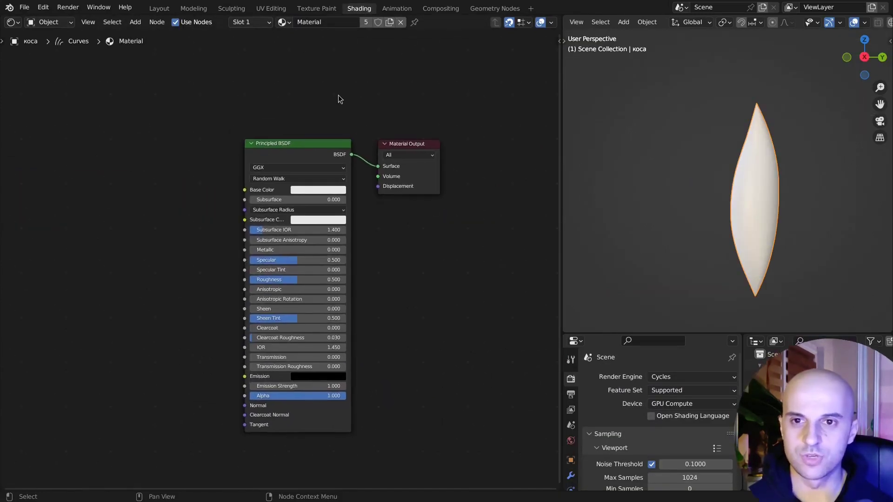
pyautogui.click(288, 145)
pyautogui.press('x')
pyautogui.scroll(2, 338, 209)
# - Add an Attribute node reading the dog attribute and connect its Color output to the Material Output Surface
pyautogui.hotkey('shift', 'a')
pyautogui.write('attr')
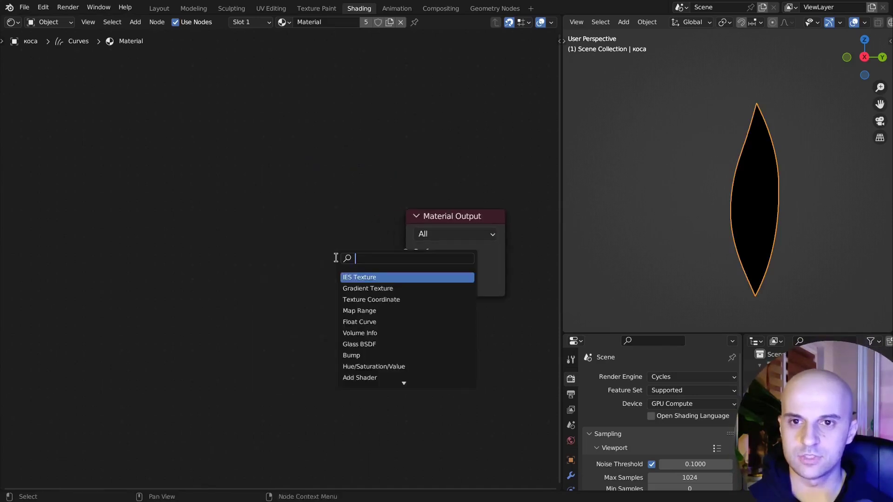
pyautogui.press('Return')
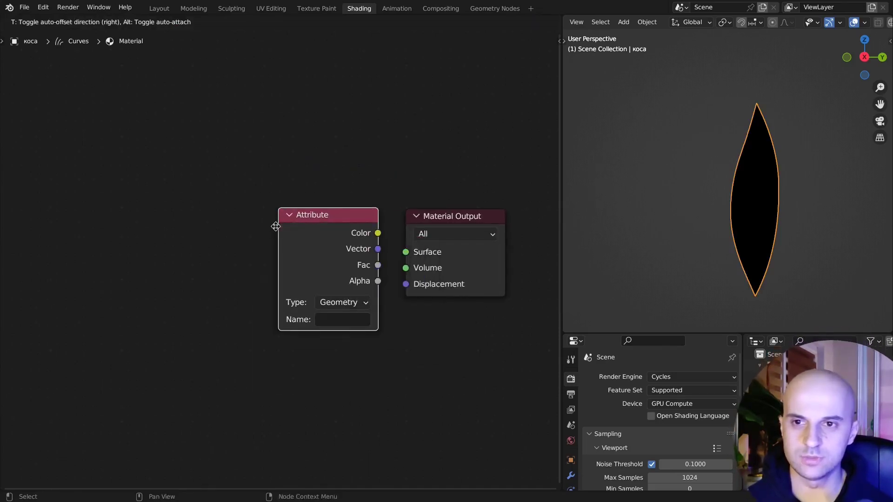
pyautogui.click(275, 224)
pyautogui.moveTo(377, 233); pyautogui.dragTo(406, 252)
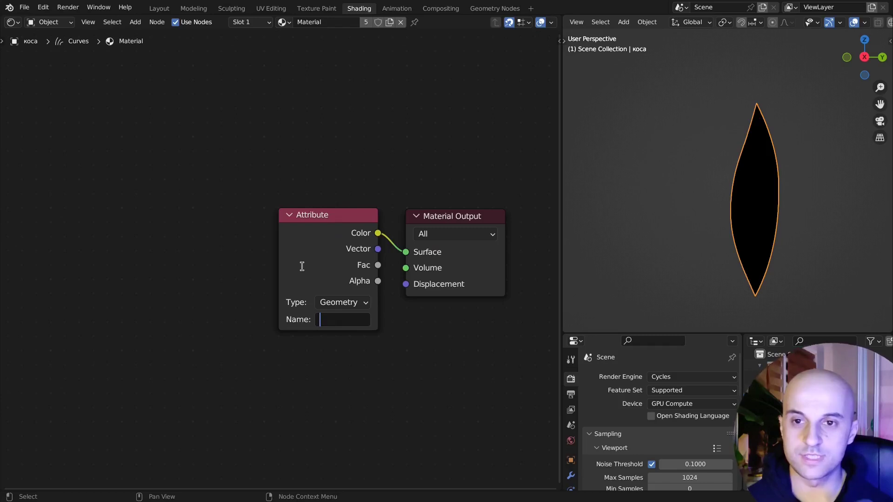
# - Return to the Geometry Nodes workspace and display the strand in Material Preview shading
pyautogui.click(490, 8)
pyautogui.moveTo(195, 343); pyautogui.dragTo(186, 273, button='middle')
pyautogui.moveTo(313, 253); pyautogui.dragTo(242, 307)
pyautogui.press('z')
pyautogui.click(620, 182)
pyautogui.moveTo(370, 253)
pyautogui.keyDown('shift'); pyautogui.mouseDown()
pyautogui.moveTo(420, 253)
pyautogui.moveTo(343, 261)
pyautogui.mouseUp(); pyautogui.keyUp('shift')
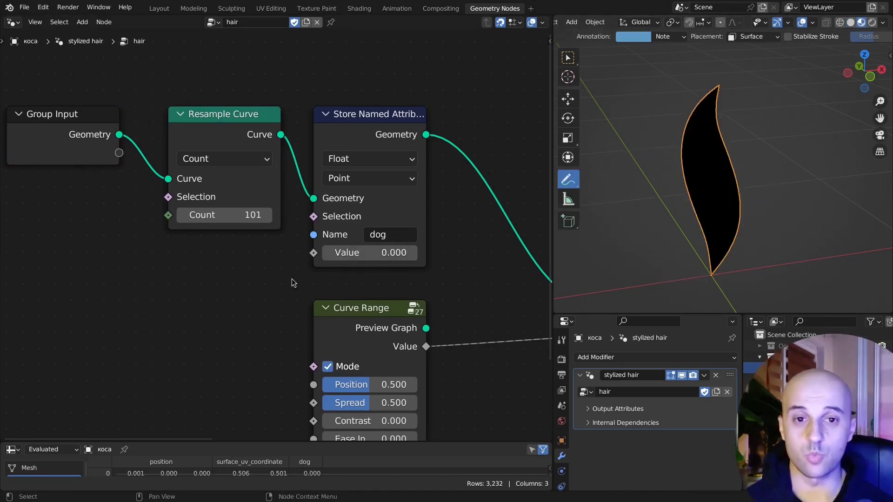
# - Duplicate the Curve Range node and connect the copy's Value output to the Store Named Attribute Value input
pyautogui.moveTo(291, 278); pyautogui.dragTo(382, 168, button='middle')
pyautogui.click(465, 215)
pyautogui.hotkey('shift', 'd')
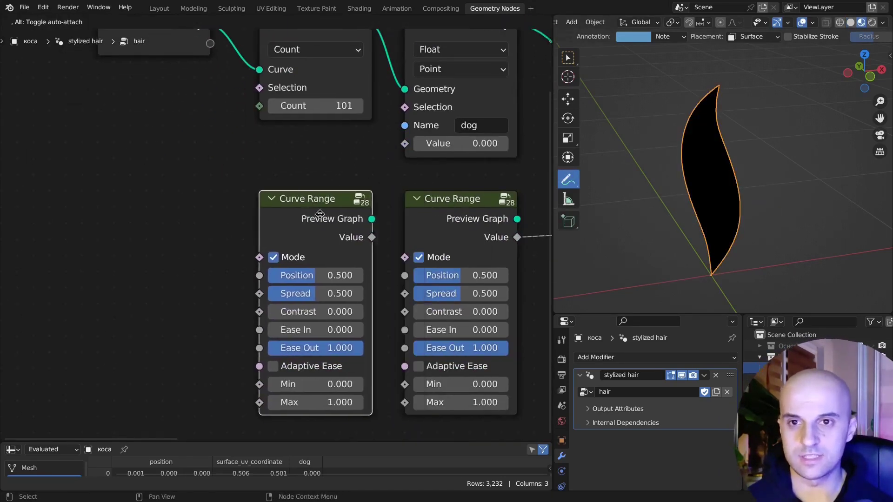
pyautogui.click(304, 219)
pyautogui.moveTo(355, 238); pyautogui.dragTo(403, 145)
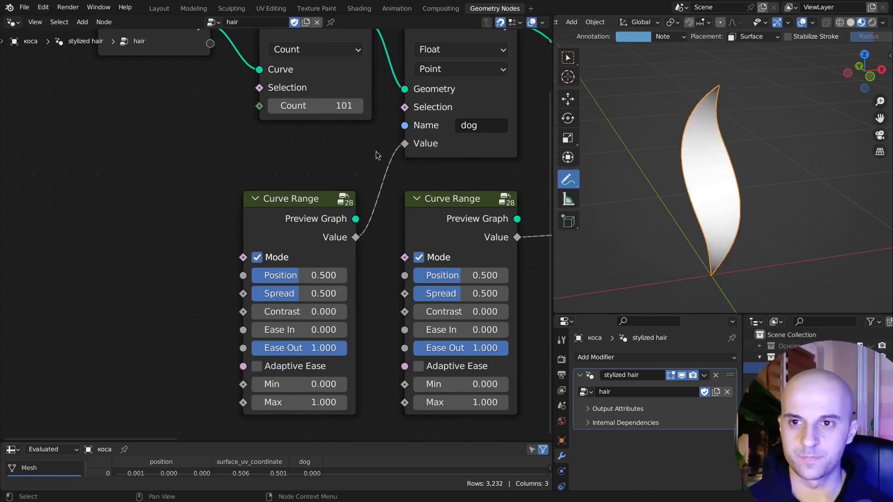
# - Set Position, Spread, Contrast, Ease In and Ease Out of the duplicated Curve Range node to 0
pyautogui.moveTo(324, 275); pyautogui.dragTo(324, 349)
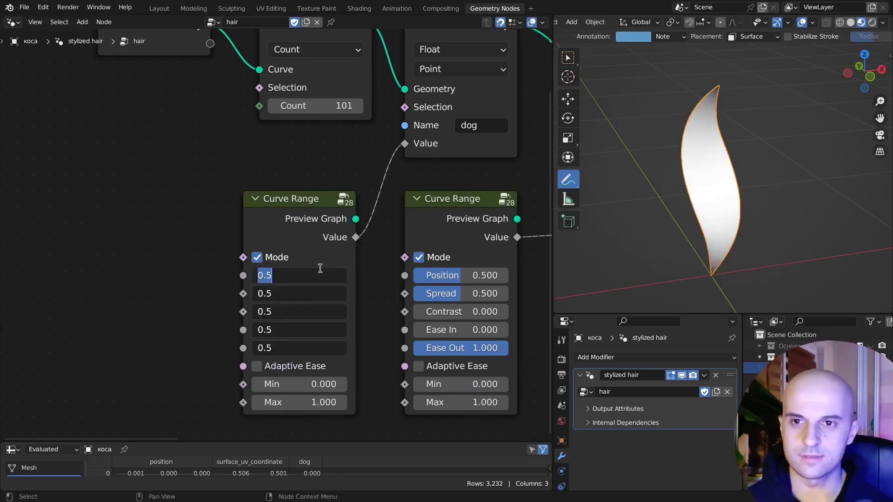
pyautogui.write('0')
pyautogui.press('Return')
pyautogui.moveTo(317, 236); pyautogui.dragTo(321, 217, button='middle')
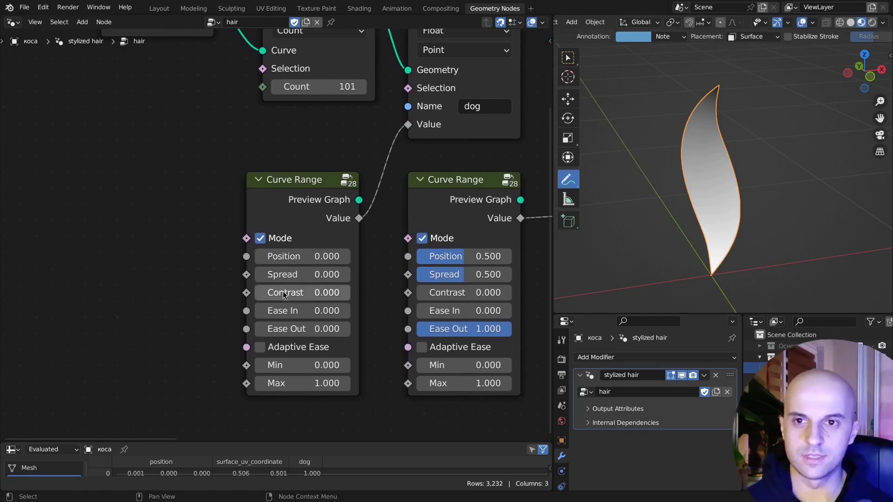
# - Set the duplicated Curve Range node's Contrast to 0.8
pyautogui.moveTo(321, 292)
pyautogui.mouseDown()
pyautogui.moveTo(354, 293)
pyautogui.moveTo(341, 292)
pyautogui.mouseUp()
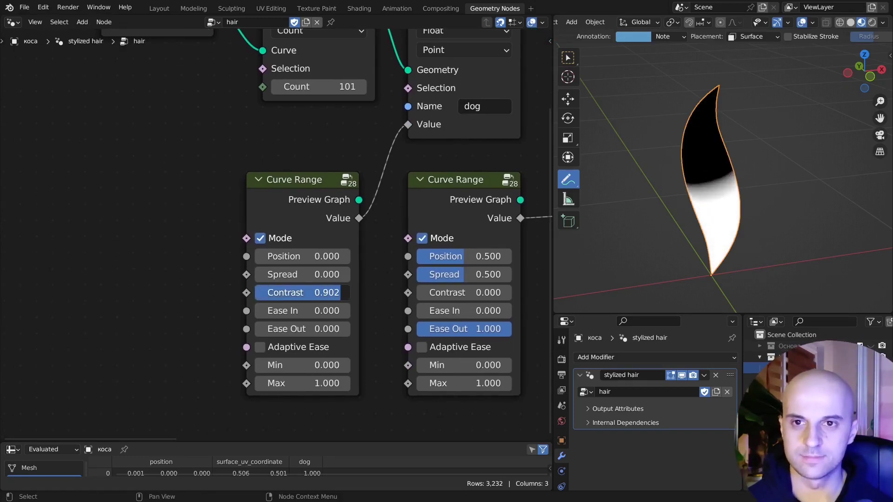
pyautogui.write('.8')
pyautogui.press('Return')
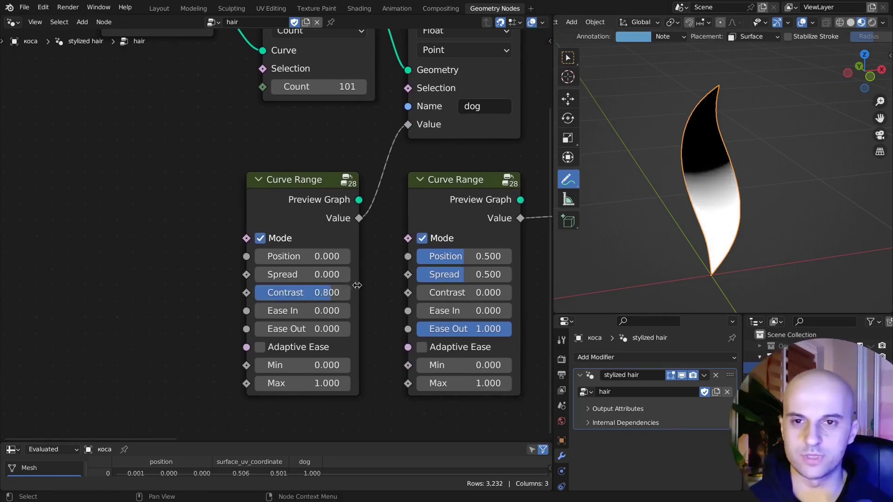
# - Label the duplicated Curve Range node MASK
pyautogui.moveTo(391, 248); pyautogui.dragTo(405, 195, button='middle')
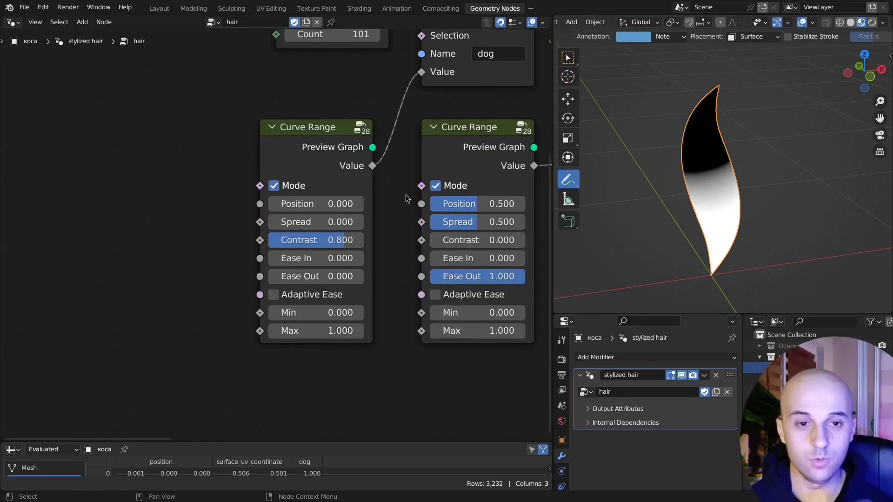
pyautogui.scroll(2, 374, 267)
pyautogui.moveTo(364, 285); pyautogui.dragTo(371, 238, button='middle')
pyautogui.moveTo(343, 279)
pyautogui.mouseDown()
pyautogui.moveTo(370, 279)
pyautogui.moveTo(344, 279)
pyautogui.moveTo(331, 300)
pyautogui.moveTo(385, 300)
pyautogui.moveTo(279, 300)
pyautogui.moveTo(335, 299)
pyautogui.moveTo(325, 300)
pyautogui.mouseUp()
pyautogui.moveTo(414, 285); pyautogui.dragTo(433, 353, button='middle')
pyautogui.click(340, 155)
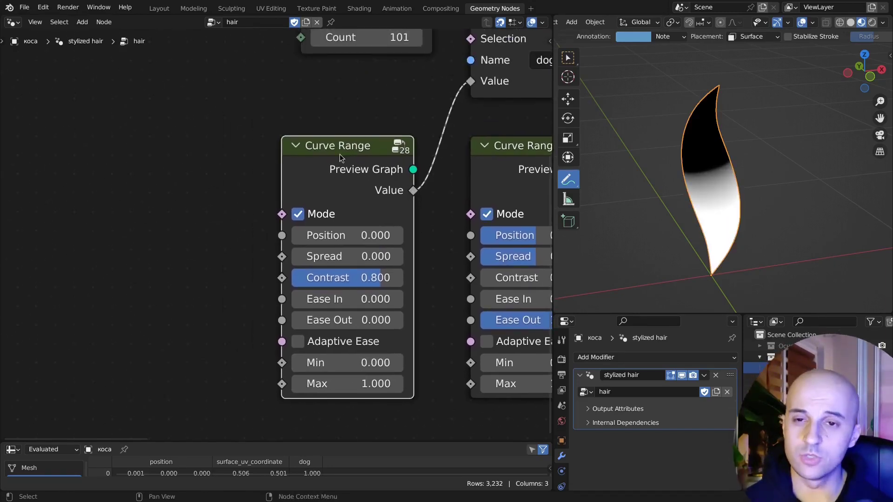
pyautogui.press('F2')
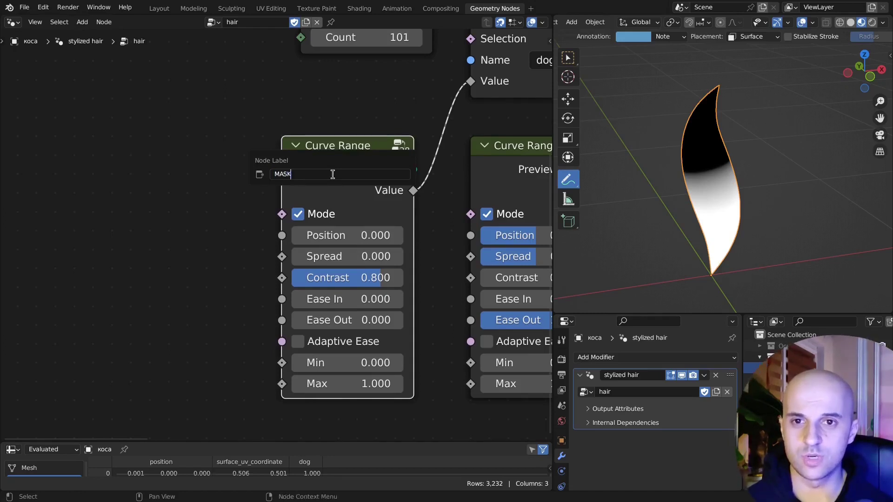
pyautogui.press('Return')
# - Switch the viewport to Solid shading and connect the MASK node's Value output to the Curve Range node's Min input
pyautogui.moveTo(332, 175); pyautogui.dragTo(196, 140, button='middle')
pyautogui.moveTo(418, 345)
pyautogui.mouseDown()
pyautogui.moveTo(496, 345)
pyautogui.moveTo(421, 345)
pyautogui.moveTo(430, 333)
pyautogui.mouseUp()
pyautogui.press('z')
pyautogui.click(764, 213)
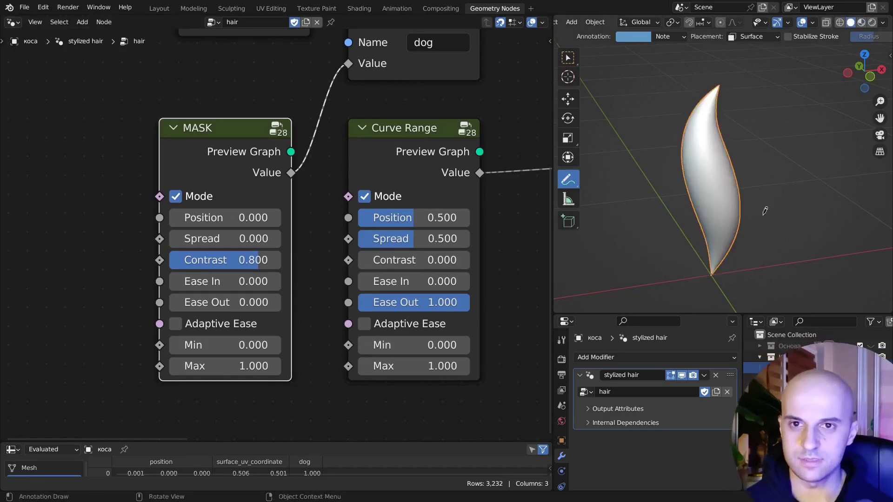
pyautogui.moveTo(294, 176); pyautogui.dragTo(361, 347)
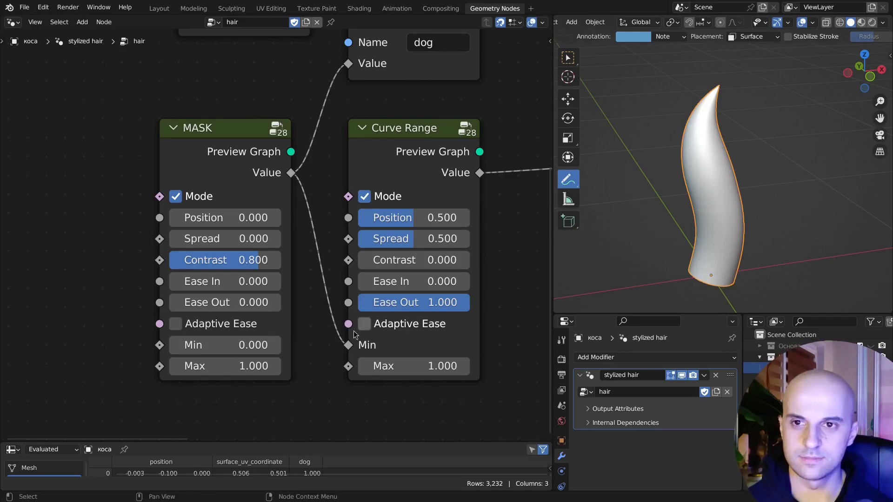
# - Try out different Min values on the MASK node
pyautogui.moveTo(327, 338); pyautogui.dragTo(399, 297, button='middle')
pyautogui.scroll(4, 318, 301)
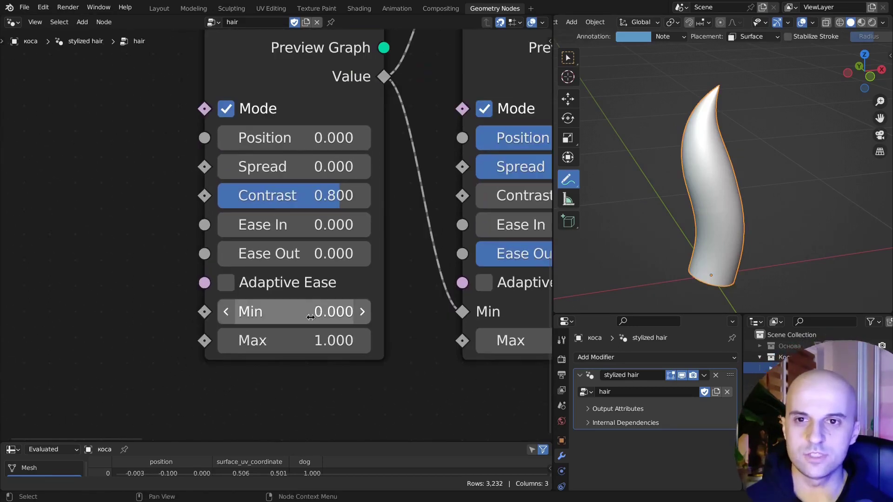
pyautogui.moveTo(299, 317); pyautogui.dragTo(316, 312)
pyautogui.rightClick(315, 316)
pyautogui.press('Escape')
pyautogui.press('Escape')
# - Expose the MASK node's Min and Max as group inputs through a new Group Input node
pyautogui.moveTo(125, 275); pyautogui.dragTo(203, 243, button='middle')
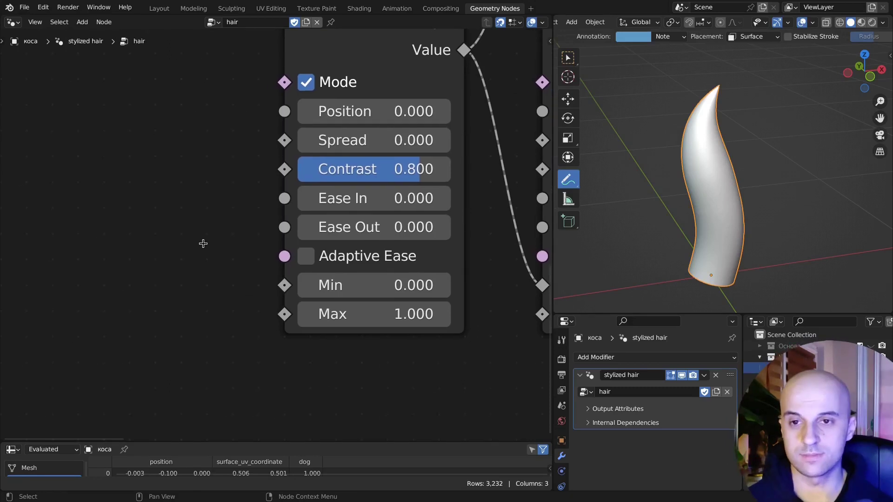
pyautogui.moveTo(284, 285); pyautogui.dragTo(185, 236)
pyautogui.write('mi')
pyautogui.press('Return')
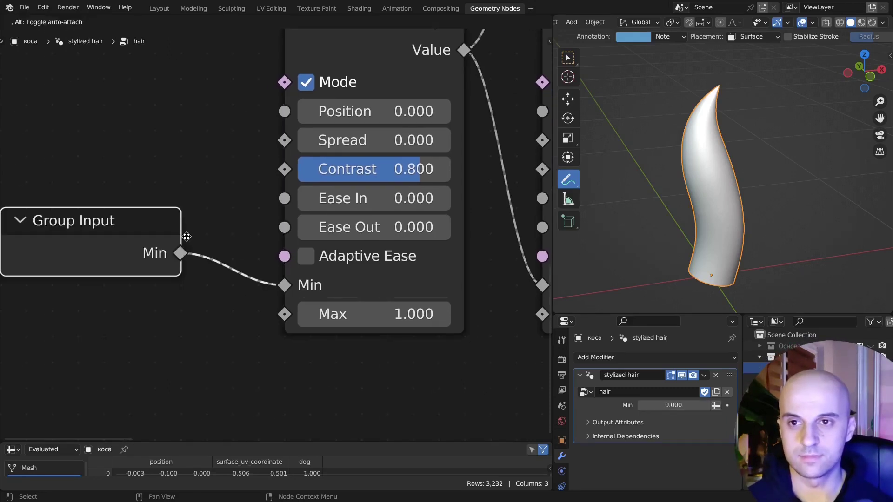
pyautogui.moveTo(186, 233); pyautogui.dragTo(221, 179, button='middle')
pyautogui.hotkey('ctrl', 'h')
pyautogui.moveTo(221, 254); pyautogui.dragTo(327, 259)
pyautogui.moveTo(299, 284); pyautogui.dragTo(285, 313, button='middle')
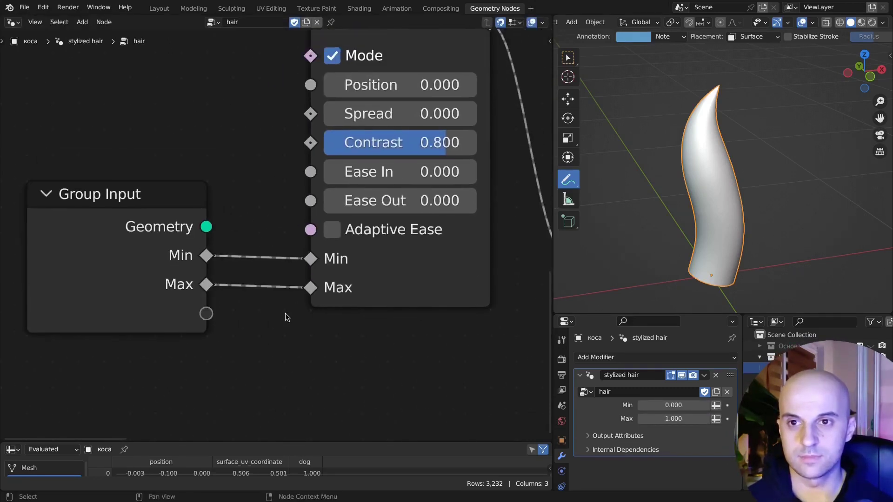
# - Give the Min group input the Factor subtype with a range from 0 to 1
pyautogui.press('n')
pyautogui.click(447, 66)
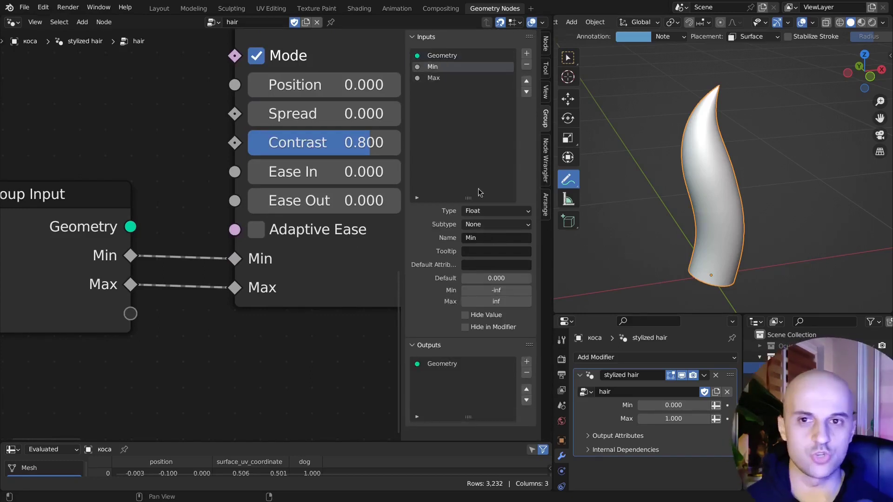
pyautogui.click(492, 225)
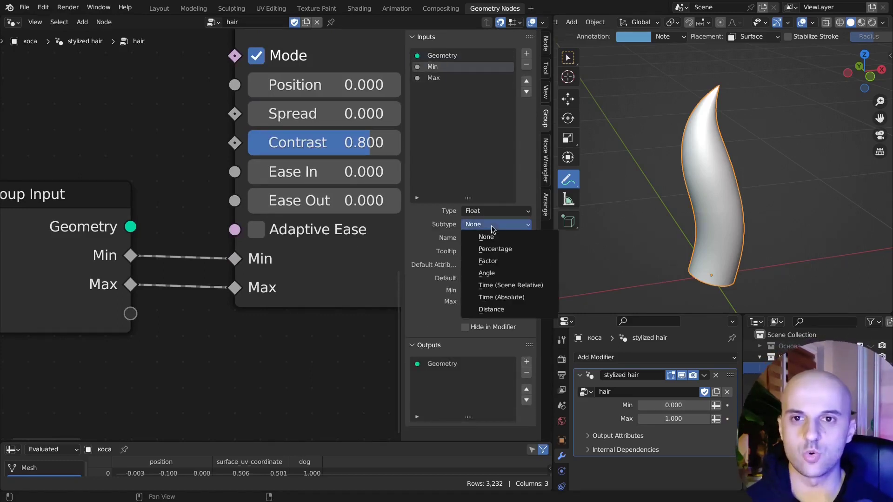
pyautogui.click(495, 263)
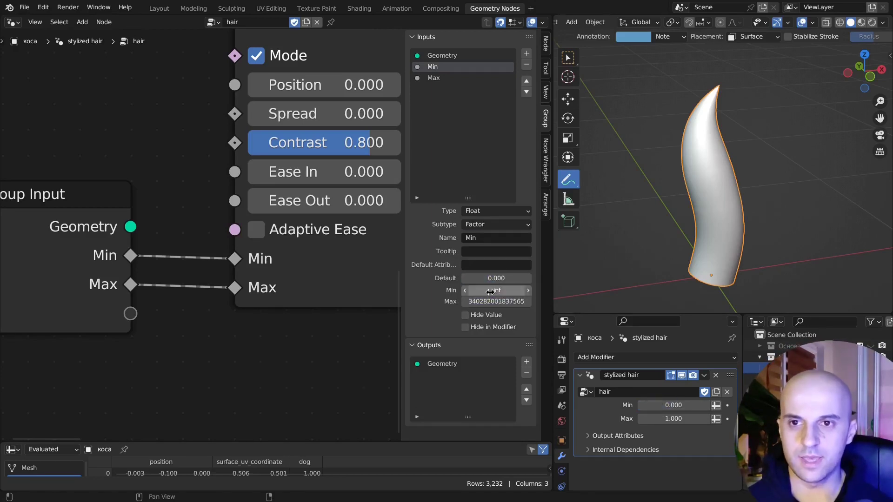
pyautogui.press('Return')
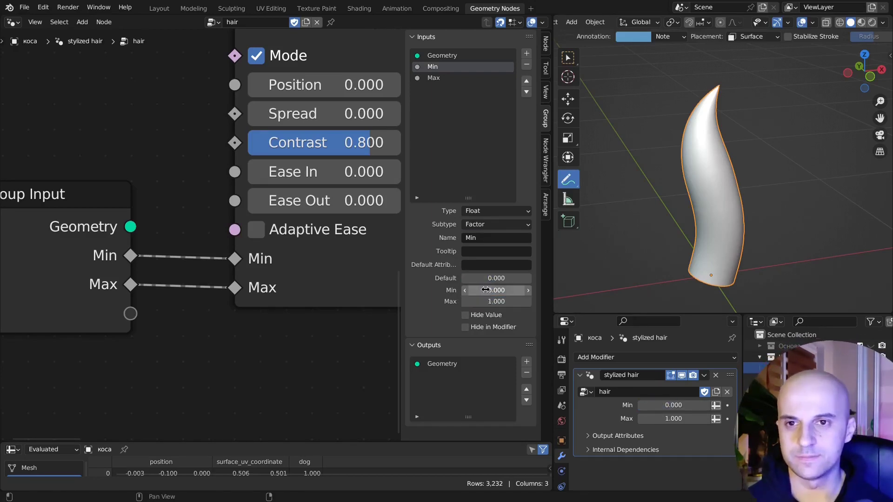
# - Give the Max group input the Factor subtype with a range from 0 to 1
pyautogui.click(432, 78)
pyautogui.click(496, 224)
pyautogui.click(474, 259)
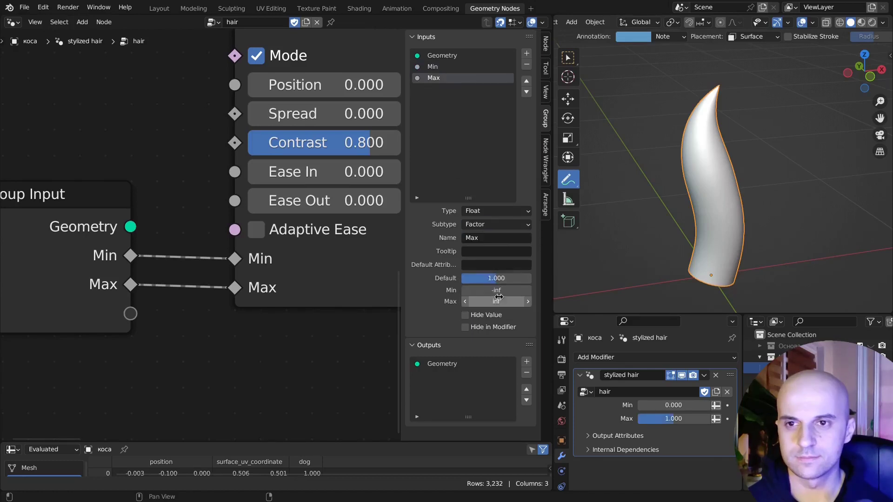
pyautogui.moveTo(210, 364); pyautogui.dragTo(239, 366, button='middle')
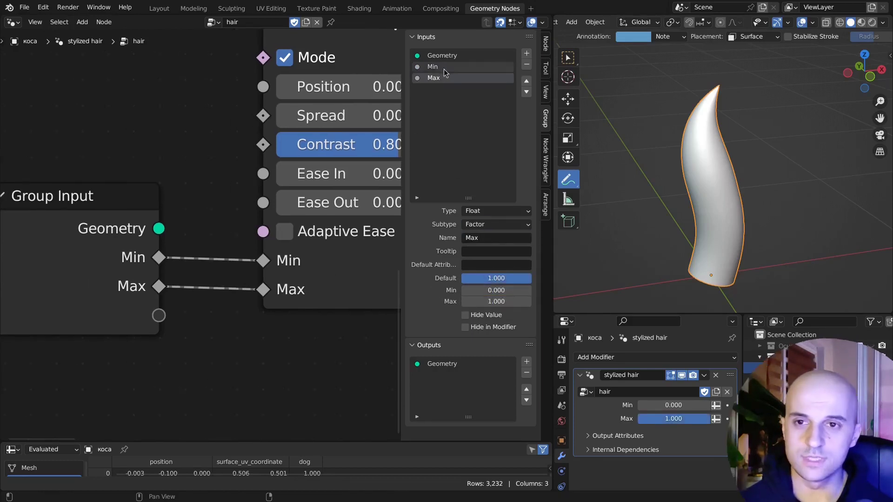
# - Rename the Min and Max group inputs Tip Open and Root Open, and set Root Open to 0
pyautogui.doubleClick(442, 69)
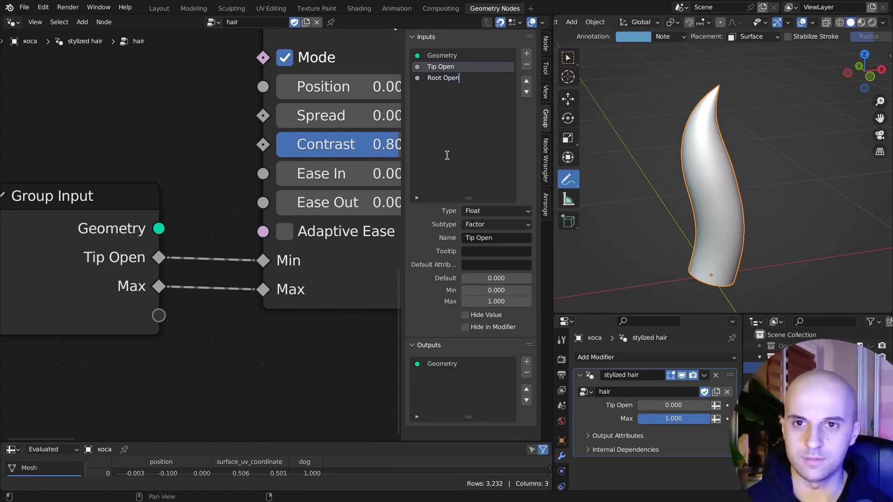
pyautogui.press('Return')
pyautogui.moveTo(705, 419); pyautogui.dragTo(640, 405)
pyautogui.click(455, 79)
pyautogui.scroll(-2, 261, 247)
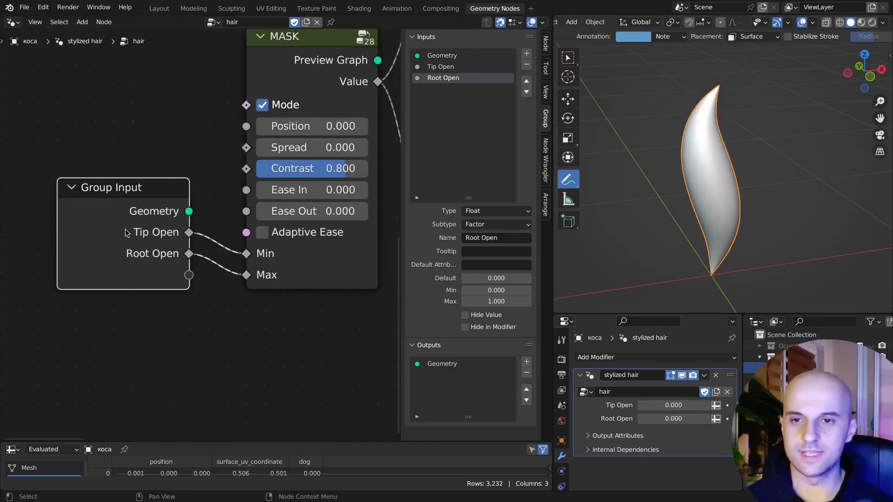
# - Hide the new Group Input's unused sockets and cut the link from MASK to Store Named Attribute's Value
pyautogui.hotkey('ctrl', 'h')
pyautogui.scroll(-4, 268, 300)
pyautogui.press('n')
pyautogui.keyDown('ctrl'); pyautogui.moveTo(247, 177); pyautogui.dragTo(262, 187, button='right'); pyautogui.keyUp('ctrl')
pyautogui.keyDown('shift'); pyautogui.moveTo(751, 141); pyautogui.dragTo(721, 163, button='middle'); pyautogui.keyUp('shift')
pyautogui.moveTo(706, 134)
pyautogui.mouseDown()
pyautogui.moveTo(658, 140)
pyautogui.moveTo(703, 143)
pyautogui.mouseUp()
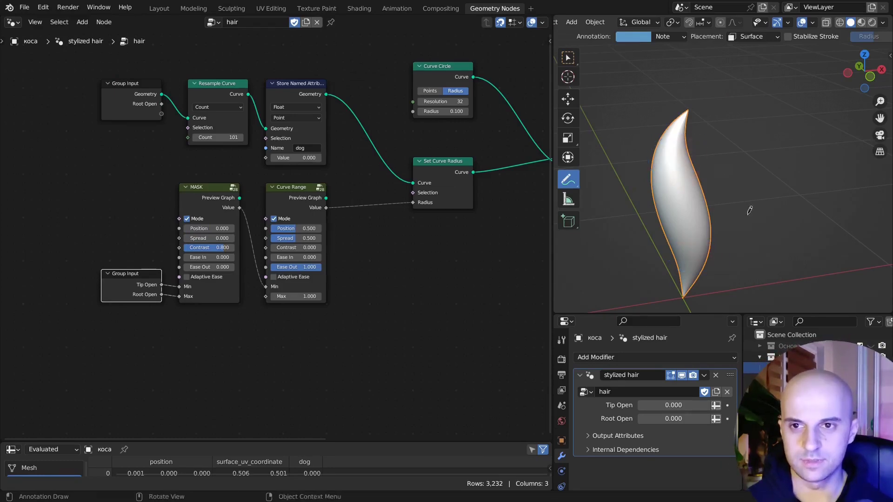
# - Rearrange the node rows, making room between the Curve Range and Set Curve Radius nodes
pyautogui.moveTo(415, 301); pyautogui.dragTo(444, 325, button='middle')
pyautogui.moveTo(379, 74); pyautogui.dragTo(179, 139)
pyautogui.press('g')
pyautogui.click(188, 121)
pyautogui.moveTo(187, 121); pyautogui.dragTo(241, 67, button='middle')
pyautogui.moveTo(455, 188); pyautogui.dragTo(207, 297)
pyautogui.press('g')
pyautogui.click(304, 255)
# - Insert a Math node set to Multiply between the Curve Range Value and the Set Curve Radius input
pyautogui.press('q')
pyautogui.click(305, 184)
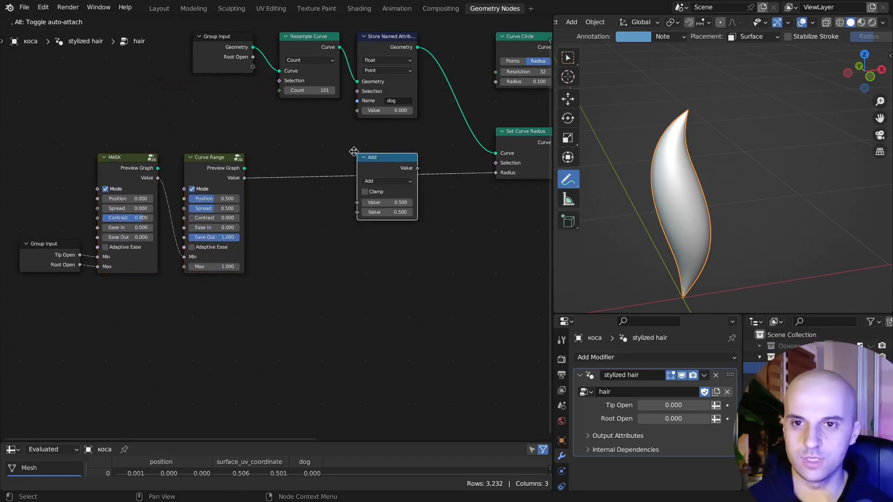
pyautogui.click(353, 152)
pyautogui.scroll(2, 430, 184)
pyautogui.click(392, 193)
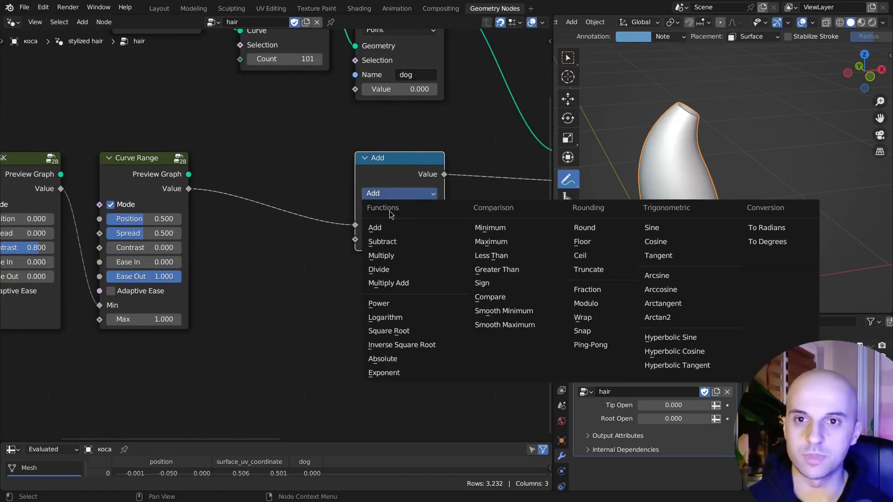
pyautogui.click(382, 256)
# - Set the Multiply node's second Value to 1
pyautogui.moveTo(309, 258); pyautogui.dragTo(247, 258, button='middle')
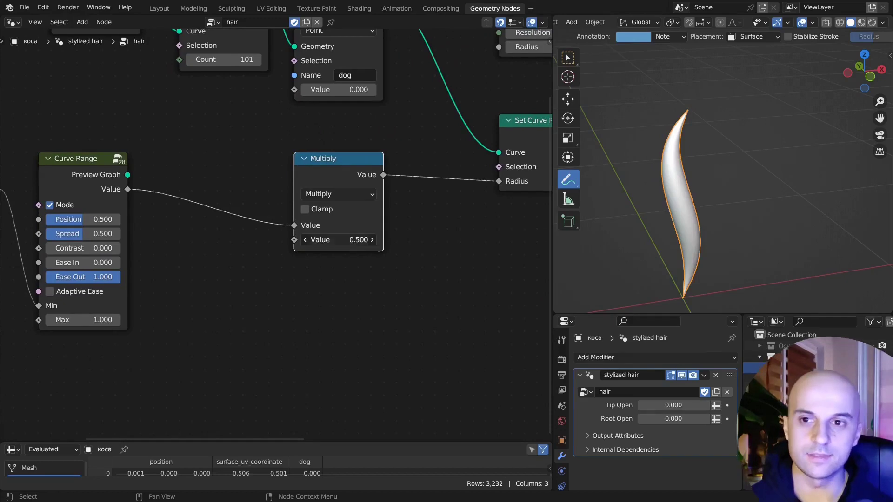
pyautogui.moveTo(325, 239); pyautogui.dragTo(377, 240)
pyautogui.rightClick(340, 240)
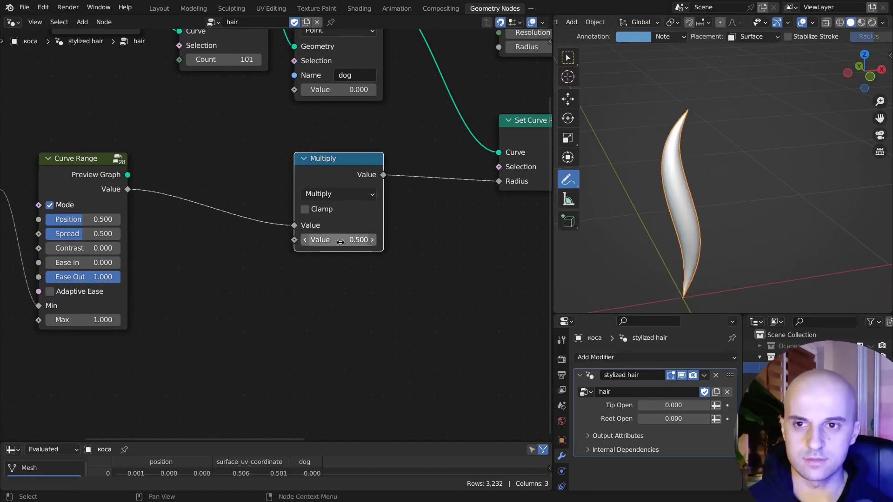
pyautogui.click(341, 241)
pyautogui.write('1')
pyautogui.press('Return')
# - Duplicate the Curve Range node and connect the copy's Value output to the Multiply node's second Value
pyautogui.click(90, 181)
pyautogui.hotkey('shift', 'd')
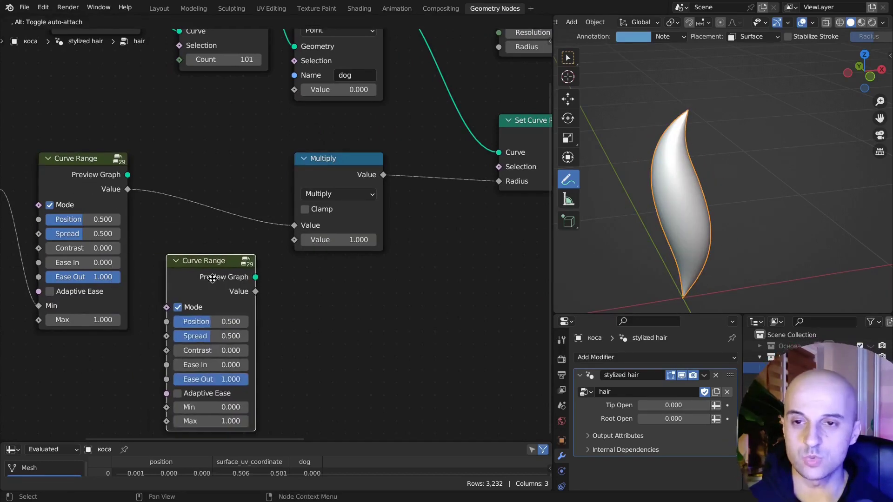
pyautogui.click(218, 274)
pyautogui.moveTo(218, 274); pyautogui.dragTo(269, 229, button='middle')
pyautogui.moveTo(306, 232); pyautogui.dragTo(347, 196)
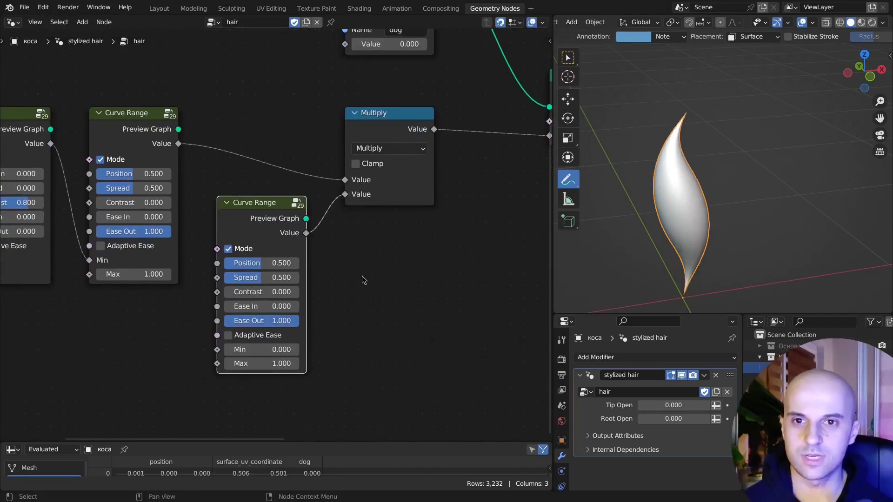
# - Set Spread, Contrast, Ease In and Ease Out to 0 on the copied Curve Range node and disable its Mode
pyautogui.scroll(2, 372, 262)
pyautogui.moveTo(317, 245); pyautogui.dragTo(316, 297)
pyautogui.write('0')
pyautogui.press('Return')
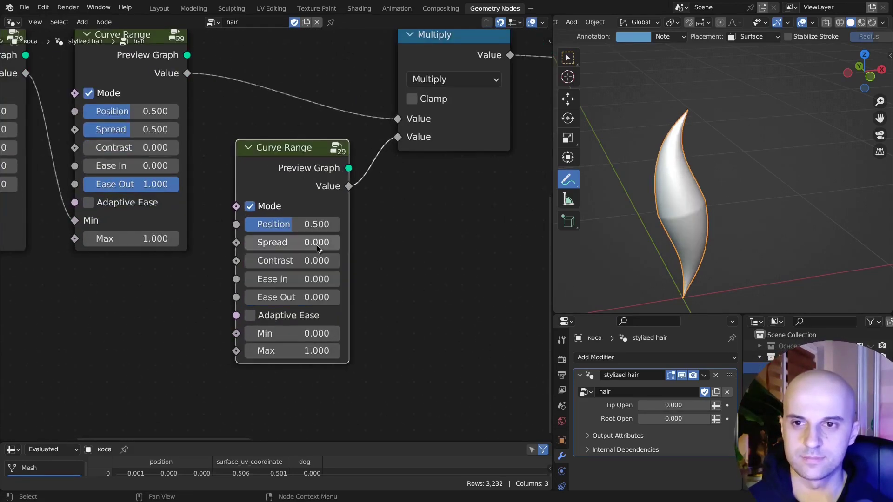
pyautogui.click(251, 206)
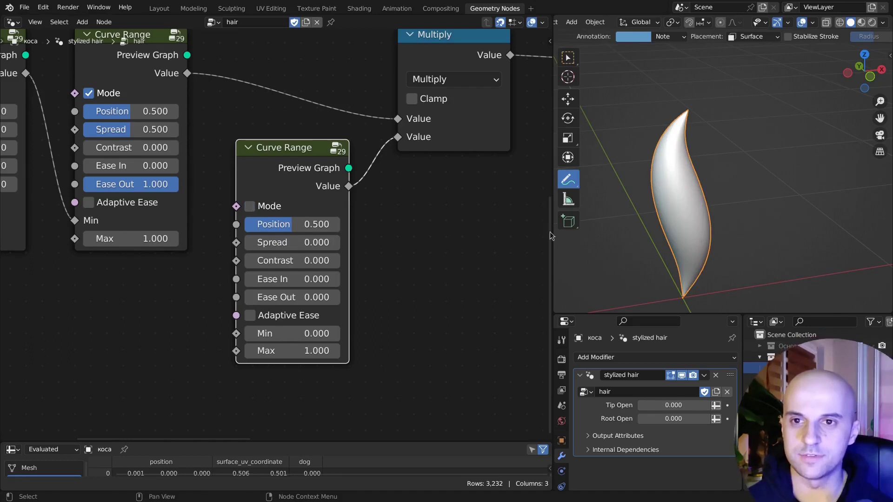
# - Test the copied Curve Range node's Position at 0.241 and 0.514, and reset it to 0.5
pyautogui.keyDown('ctrl'); pyautogui.keyDown('shift'); pyautogui.click(307, 158); pyautogui.keyUp('shift'); pyautogui.keyUp('ctrl')
pyautogui.moveTo(661, 177); pyautogui.dragTo(665, 226, button='middle')
pyautogui.moveTo(295, 224); pyautogui.dragTo(271, 224)
pyautogui.press('x')
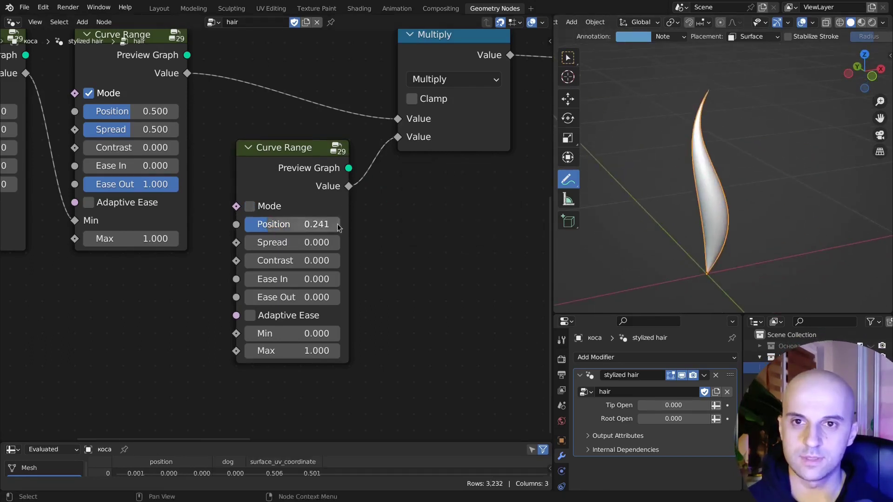
pyautogui.scroll(1, 386, 217)
pyautogui.moveTo(386, 217)
pyautogui.mouseDown()
pyautogui.moveTo(378, 216)
pyautogui.moveTo(420, 216)
pyautogui.moveTo(398, 228)
pyautogui.mouseUp()
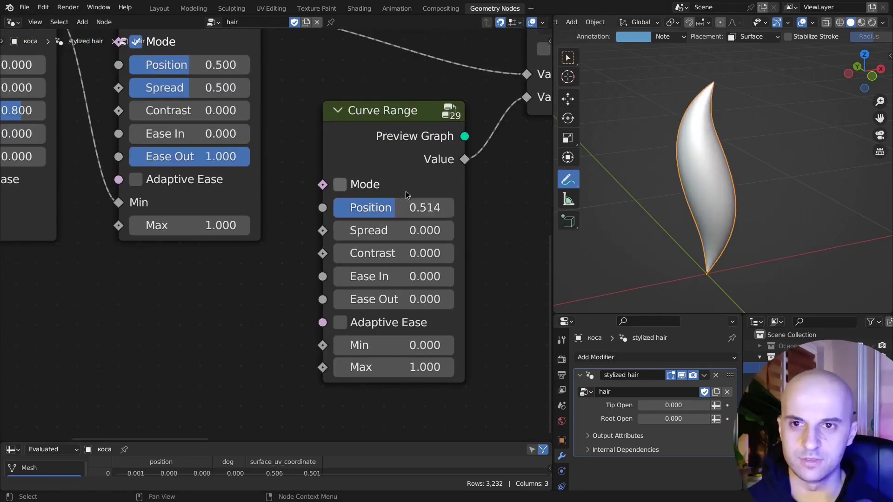
pyautogui.click(409, 207)
pyautogui.write('.5')
pyautogui.press('Return')
# - Add a Mix node feeding the copied Curve Range node's Position and set its B value to 0.5
pyautogui.scroll(-4, 412, 181)
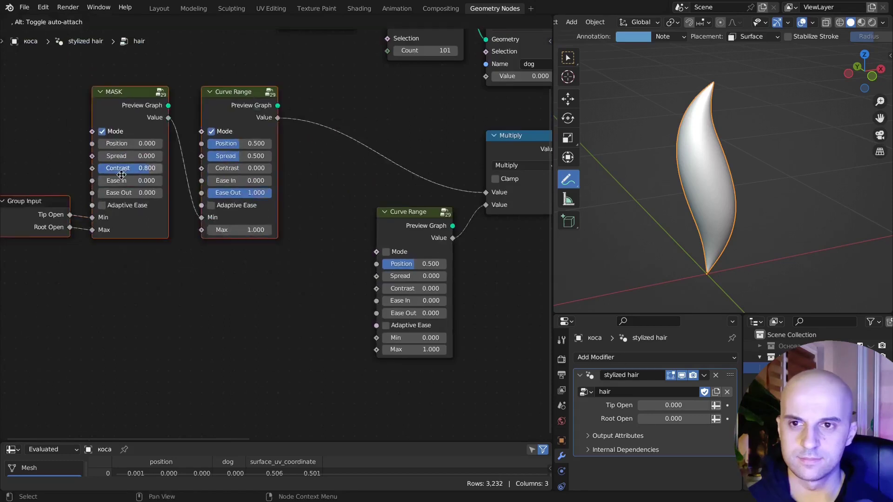
pyautogui.scroll(3, 258, 224)
pyautogui.moveTo(309, 251); pyautogui.dragTo(231, 226)
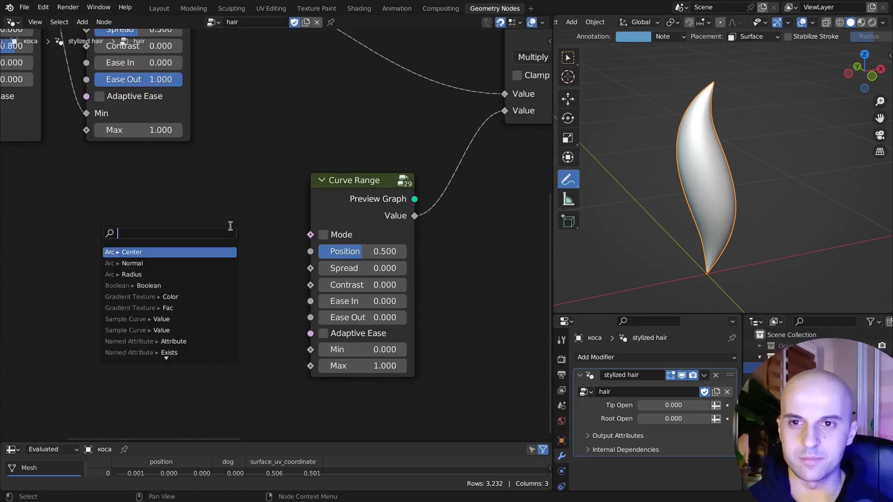
pyautogui.press('Return')
pyautogui.click(274, 181)
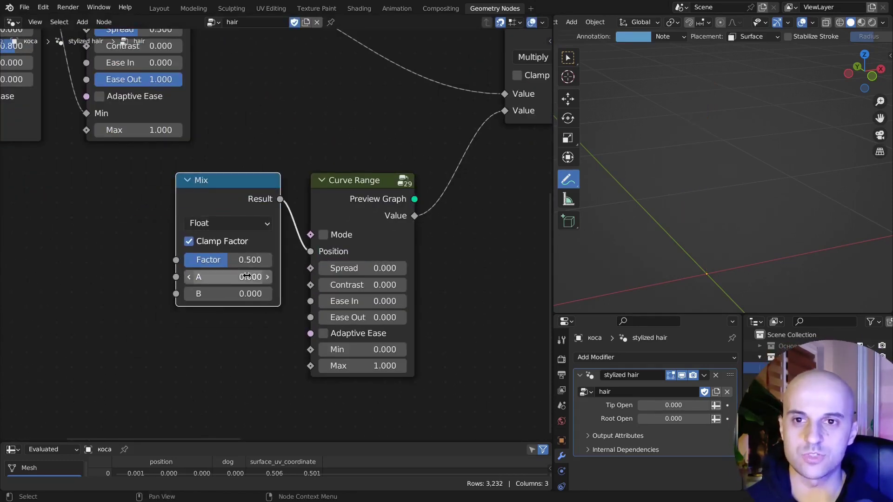
pyautogui.click(232, 294)
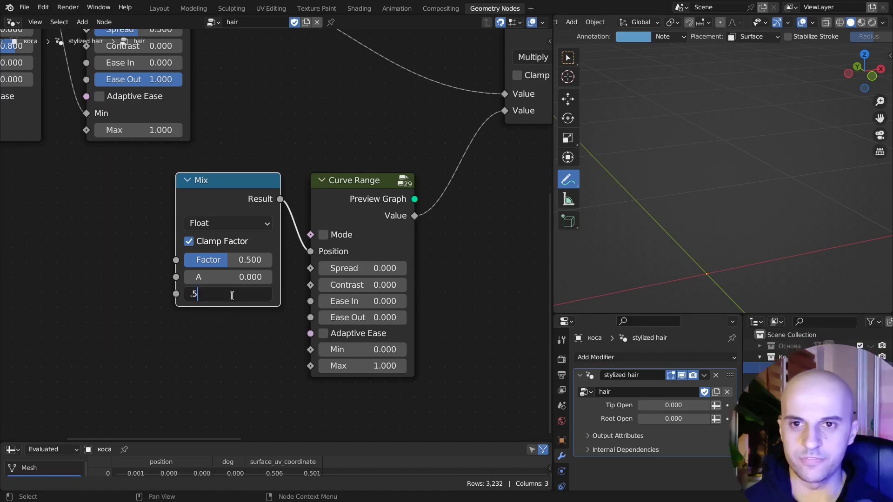
pyautogui.write('.5')
pyautogui.press('Return')
# - Try a different Min on the copied Curve Range node and set the Mix node's Factor to 0.269
pyautogui.moveTo(231, 261); pyautogui.dragTo(260, 261)
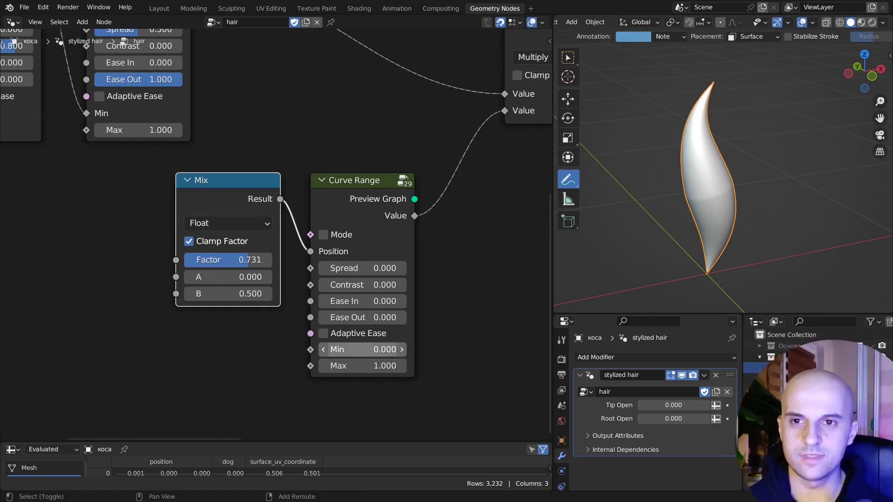
pyautogui.moveTo(382, 351); pyautogui.dragTo(465, 351)
pyautogui.rightClick(382, 351)
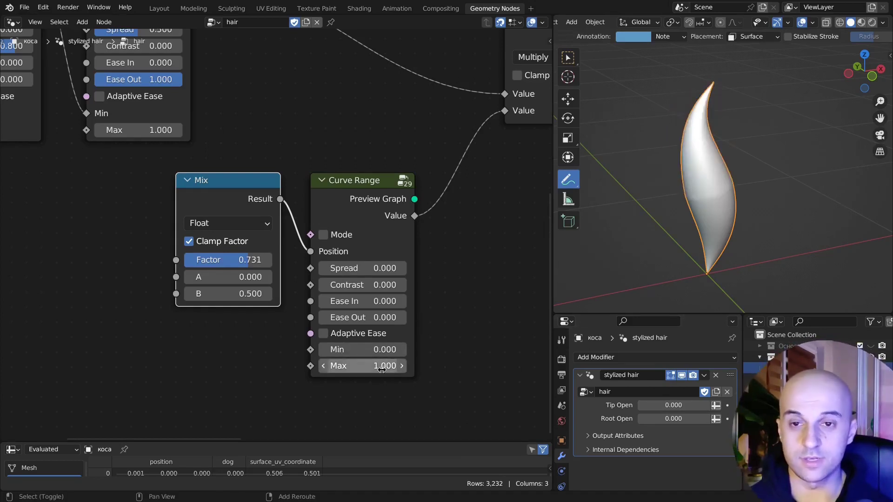
pyautogui.moveTo(381, 366)
pyautogui.mouseDown()
pyautogui.moveTo(405, 365)
pyautogui.moveTo(381, 365)
pyautogui.mouseUp()
pyautogui.moveTo(240, 259); pyautogui.dragTo(188, 259)
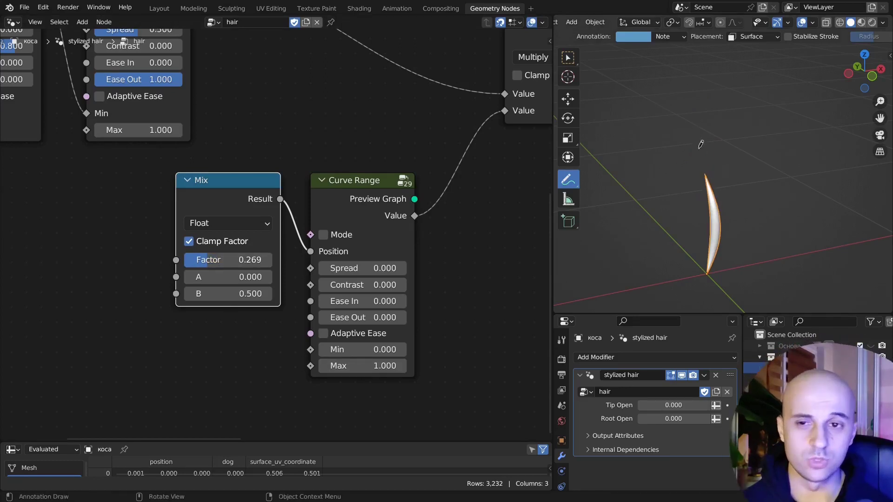
# - Set the Mix node's Factor to 0.381 and the copied Curve Range node's Min to 0.01
pyautogui.moveTo(700, 144); pyautogui.dragTo(716, 192, button='middle')
pyautogui.moveTo(207, 255)
pyautogui.mouseDown()
pyautogui.moveTo(226, 260)
pyautogui.moveTo(219, 264)
pyautogui.mouseUp()
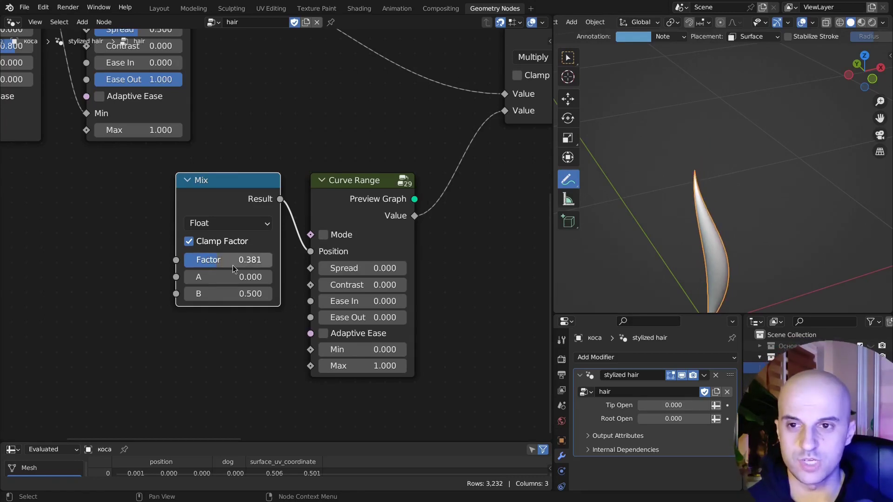
pyautogui.moveTo(275, 296); pyautogui.dragTo(292, 284, button='middle')
pyautogui.click(380, 337)
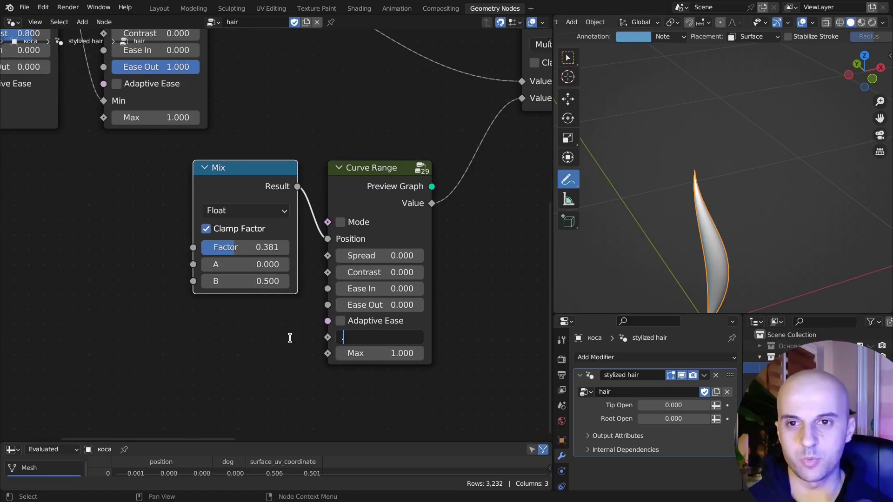
pyautogui.press('Return')
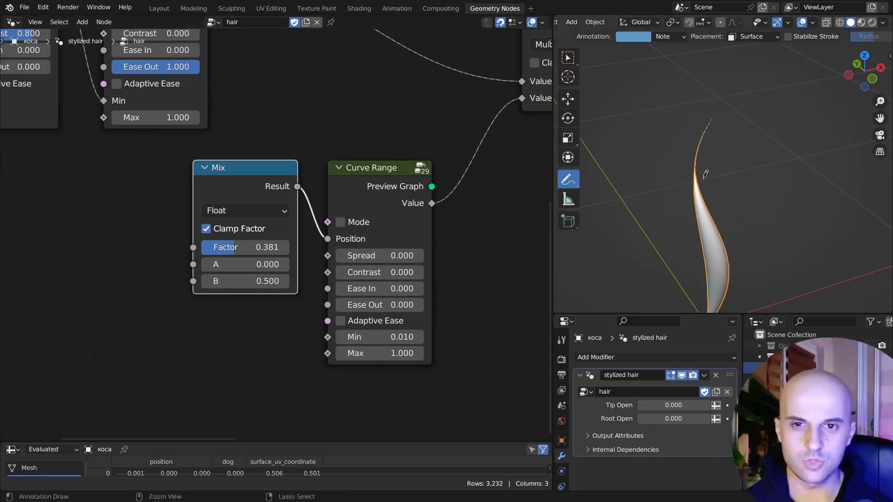
pyautogui.keyDown('ctrl'); pyautogui.moveTo(705, 174); pyautogui.dragTo(731, 157, button='middle'); pyautogui.keyUp('ctrl')
pyautogui.keyDown('shift'); pyautogui.moveTo(731, 157); pyautogui.dragTo(741, 177, button='middle'); pyautogui.keyUp('shift')
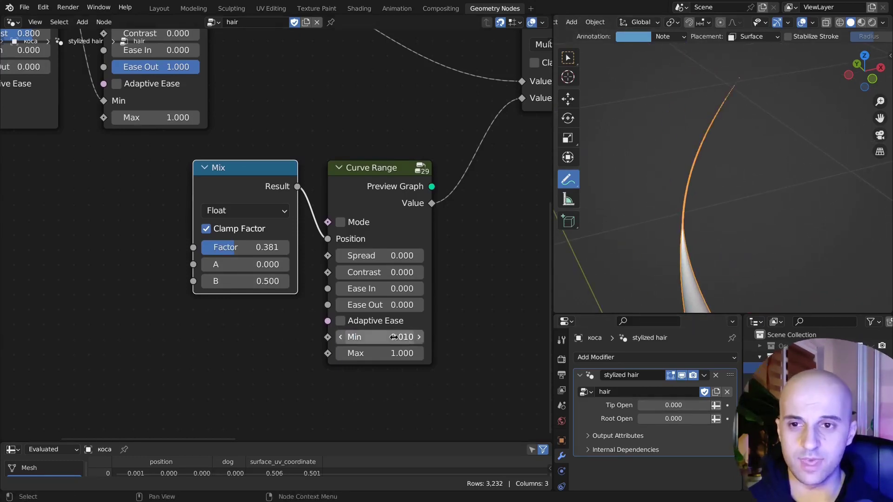
pyautogui.moveTo(395, 338); pyautogui.dragTo(409, 337)
pyautogui.rightClick(409, 337)
pyautogui.moveTo(461, 372); pyautogui.dragTo(446, 324, button='middle')
pyautogui.scroll(2, 443, 322)
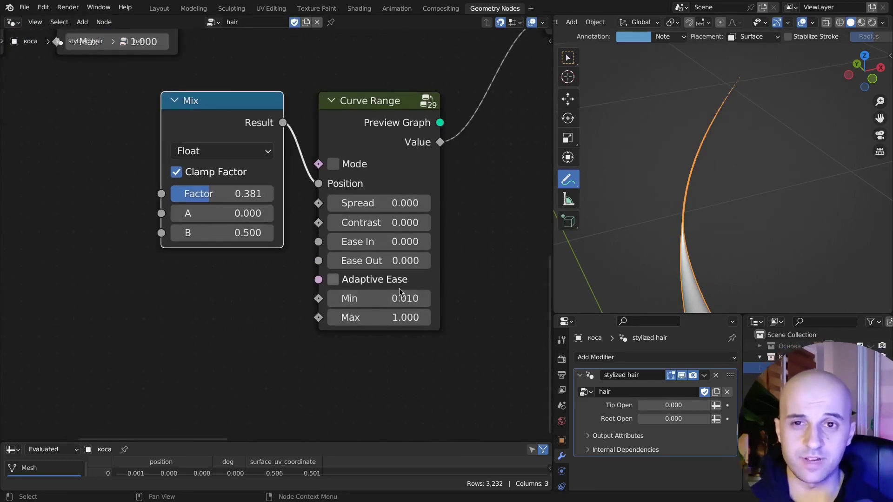
# - Add a math Add node feeding the copied Curve Range node's Min, with its values set to 1 and 0.01
pyautogui.moveTo(286, 327); pyautogui.dragTo(305, 306, button='middle')
pyautogui.hotkey('shift', 'a')
pyautogui.write('a')
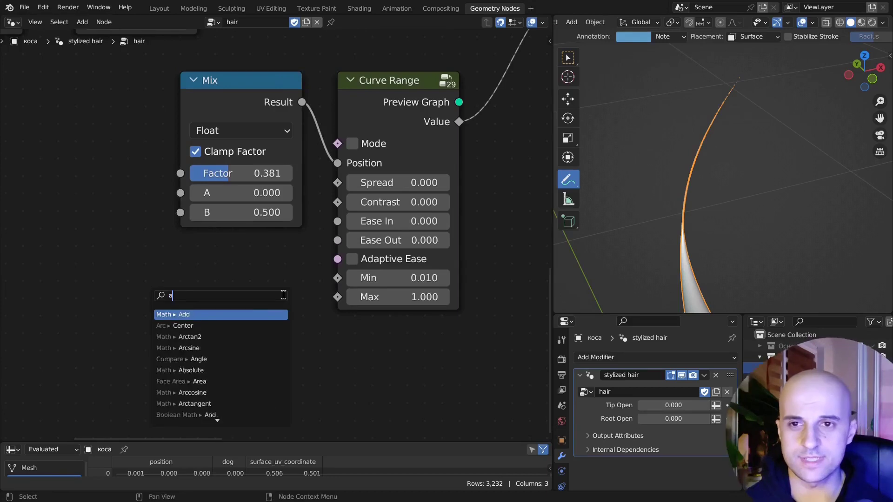
pyautogui.press('Return')
pyautogui.click(301, 261)
pyautogui.moveTo(255, 343); pyautogui.dragTo(287, 292, button='middle')
pyautogui.click(286, 293)
pyautogui.write('1')
pyautogui.press('Return')
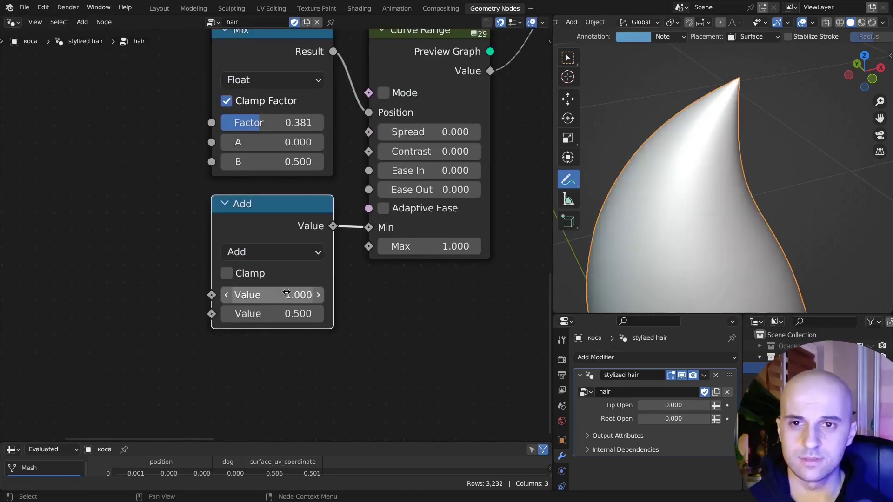
pyautogui.click(284, 313)
pyautogui.write('.01')
pyautogui.press('Return')
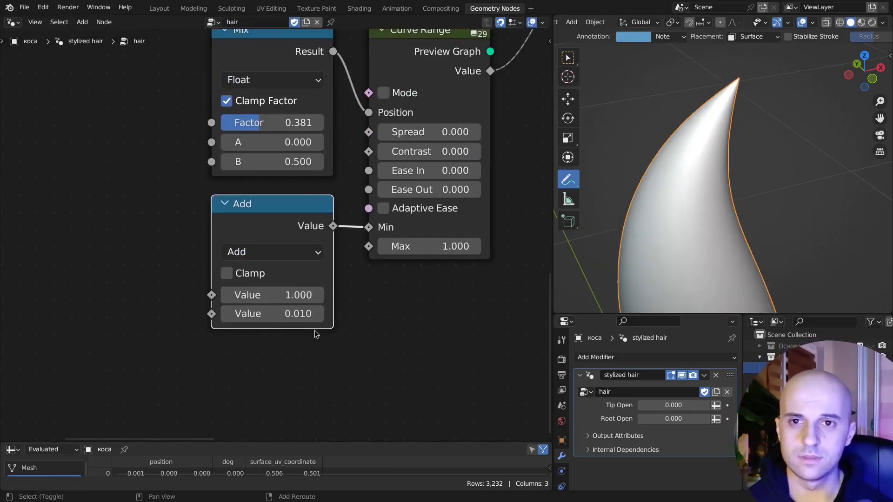
# - Test the Add node's first value at 0 and -0.38, and reset it to 1
pyautogui.moveTo(289, 296)
pyautogui.mouseDown()
pyautogui.moveTo(270, 297)
pyautogui.moveTo(282, 297)
pyautogui.mouseUp()
pyautogui.rightClick(281, 297)
pyautogui.click(284, 296)
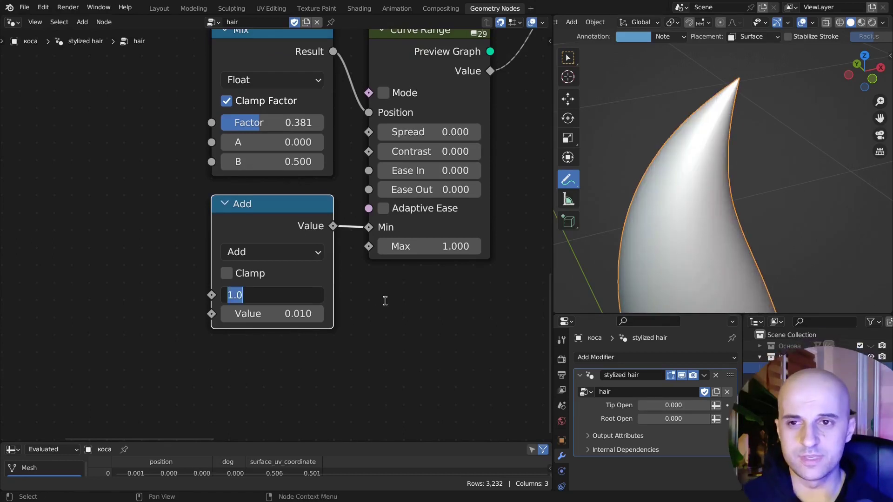
pyautogui.write('0')
pyautogui.press('Return')
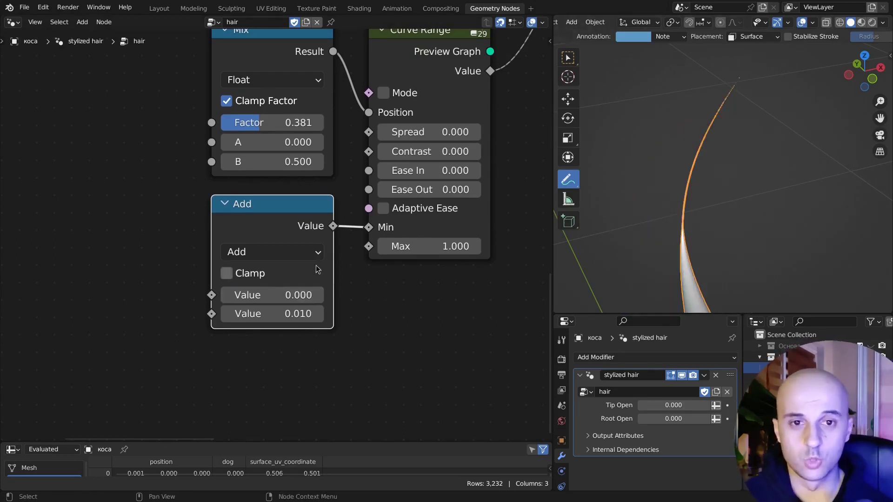
pyautogui.moveTo(270, 295); pyautogui.dragTo(692, 200)
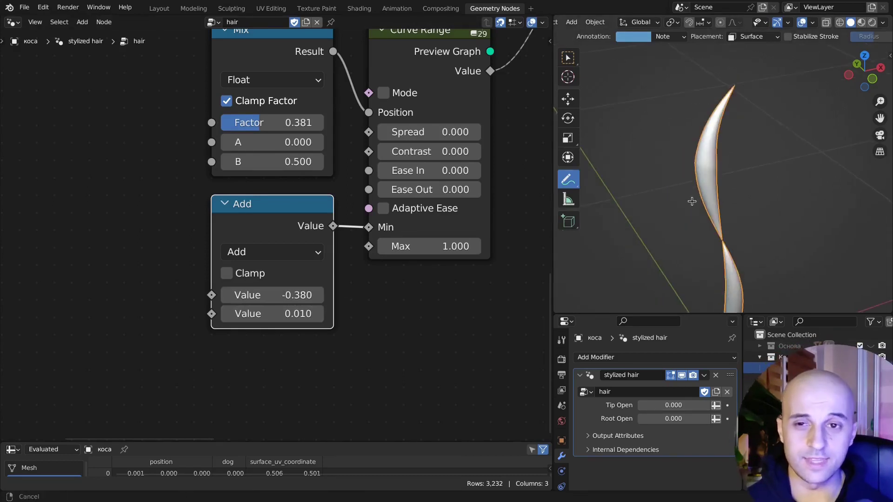
pyautogui.click(279, 295)
pyautogui.write('0')
pyautogui.press('Return')
pyautogui.click(283, 295)
pyautogui.write('1')
pyautogui.press('Return')
# - Duplicate the Add node below the original and connect the copy to the copied Curve Range node's Max
pyautogui.scroll(-1, 295, 260)
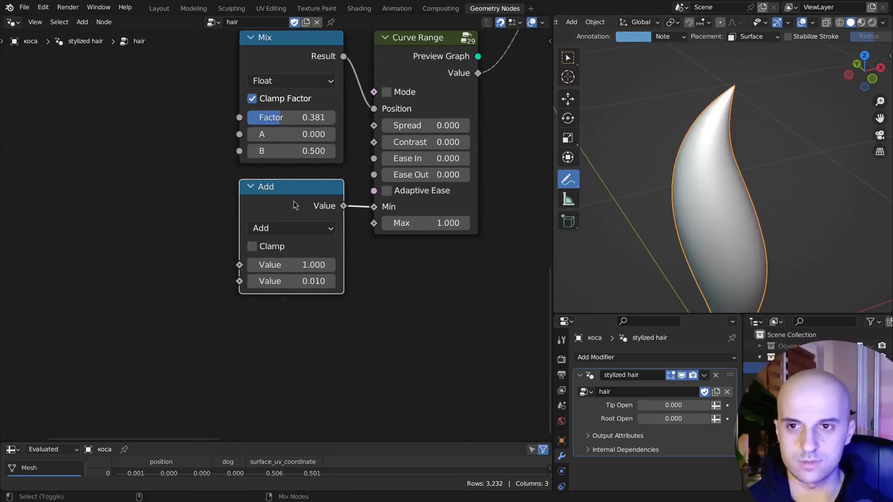
pyautogui.hotkey('shift', 'd')
pyautogui.click(291, 281)
pyautogui.moveTo(342, 279); pyautogui.dragTo(375, 222)
# - Expose the first value of both Add nodes as new sockets on a Group Input node
pyautogui.moveTo(207, 236); pyautogui.dragTo(327, 237, button='middle')
pyautogui.moveTo(359, 224); pyautogui.dragTo(162, 216)
pyautogui.click(288, 198)
pyautogui.hotkey('ctrl', 'h')
pyautogui.moveTo(283, 270); pyautogui.dragTo(362, 300)
# - Rename the two new group inputs to Tip Thickness and Root Thickness and set their Min to 0
pyautogui.press('n')
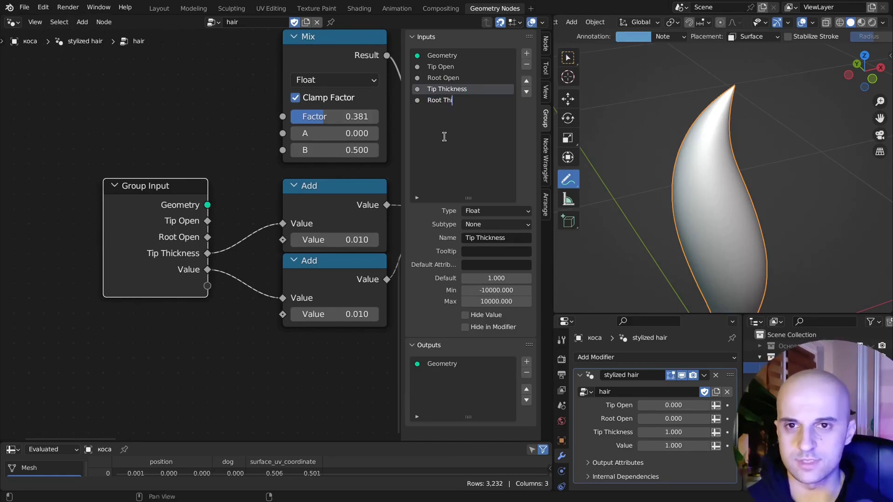
pyautogui.click(492, 292)
pyautogui.write('0')
pyautogui.press('Return')
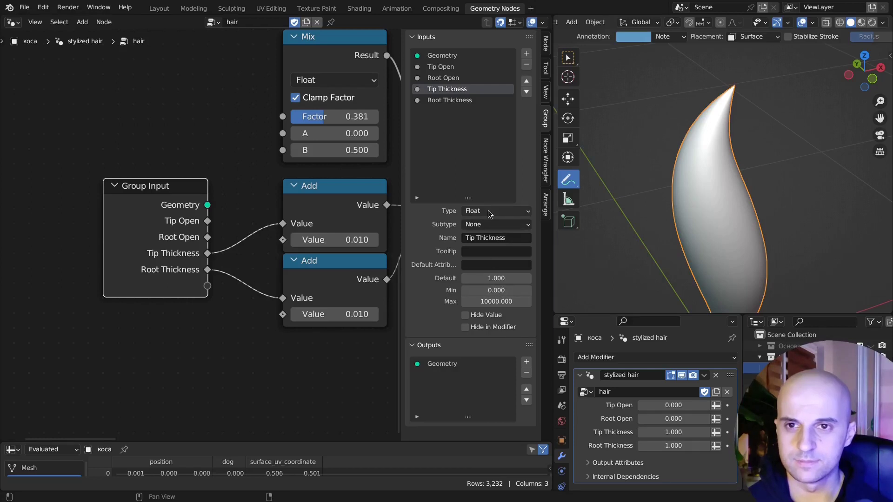
pyautogui.moveTo(497, 281); pyautogui.dragTo(517, 280)
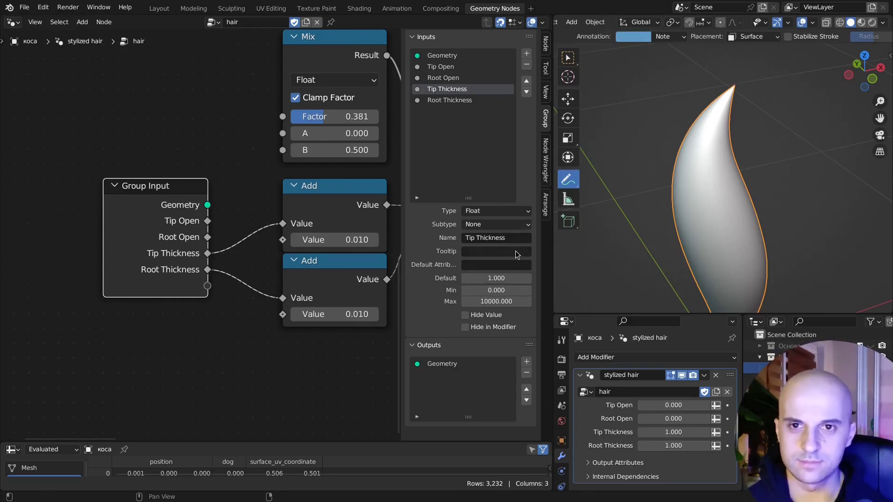
pyautogui.click(460, 100)
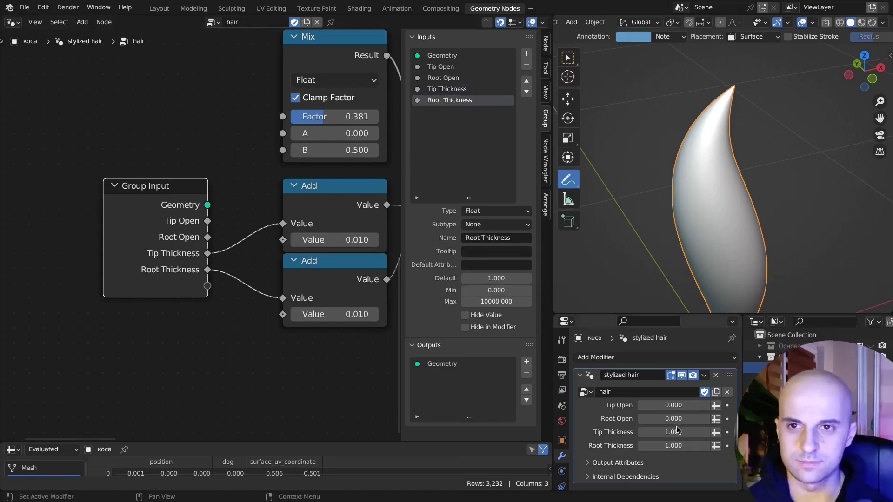
# - Test the modifier's Tip Thickness at 0.94 and 0.39, and the Mix node's Factor at 0.199 and 0.311
pyautogui.moveTo(678, 432)
pyautogui.mouseDown()
pyautogui.moveTo(699, 432)
pyautogui.moveTo(675, 432)
pyautogui.mouseUp()
pyautogui.scroll(-3, 696, 207)
pyautogui.moveTo(695, 207); pyautogui.dragTo(695, 200, button='middle')
pyautogui.moveTo(675, 446); pyautogui.dragTo(695, 446)
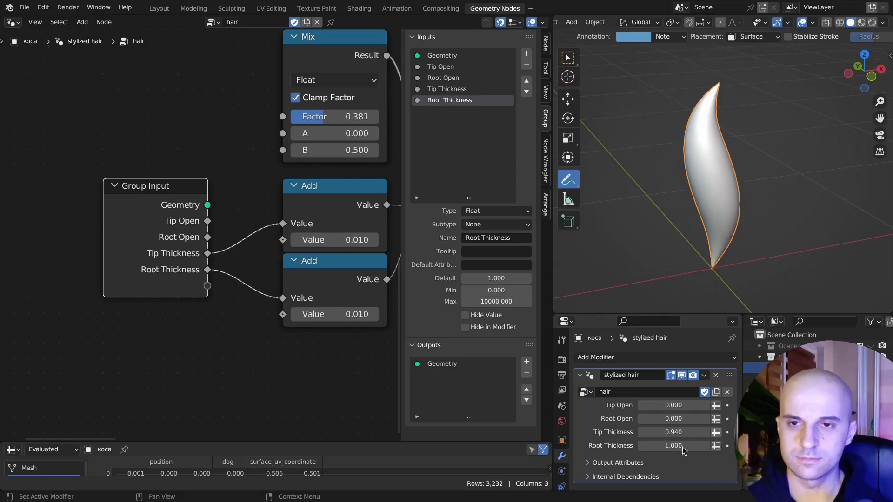
pyautogui.moveTo(214, 341); pyautogui.dragTo(189, 373, button='middle')
pyautogui.moveTo(318, 149)
pyautogui.mouseDown()
pyautogui.moveTo(364, 149)
pyautogui.moveTo(302, 149)
pyautogui.mouseUp()
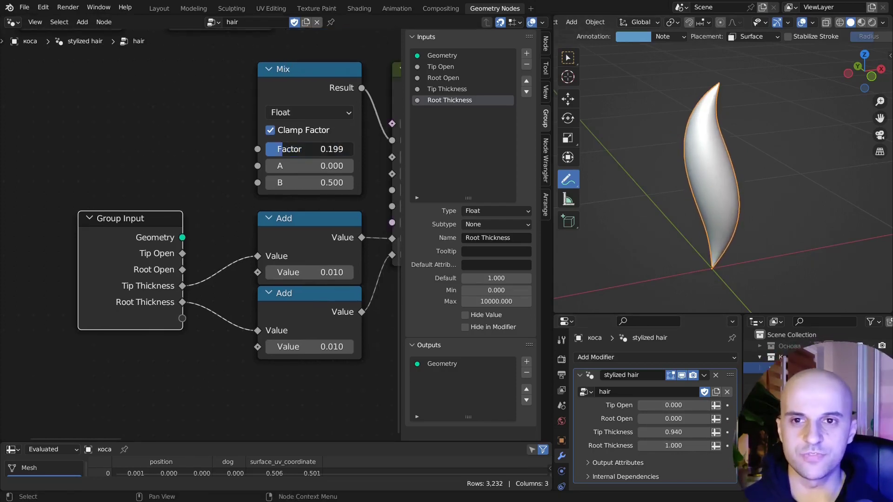
pyautogui.rightClick(301, 149)
pyautogui.moveTo(674, 433); pyautogui.dragTo(649, 433)
pyautogui.moveTo(309, 150)
pyautogui.mouseDown()
pyautogui.moveTo(294, 150)
pyautogui.moveTo(303, 149)
pyautogui.mouseUp()
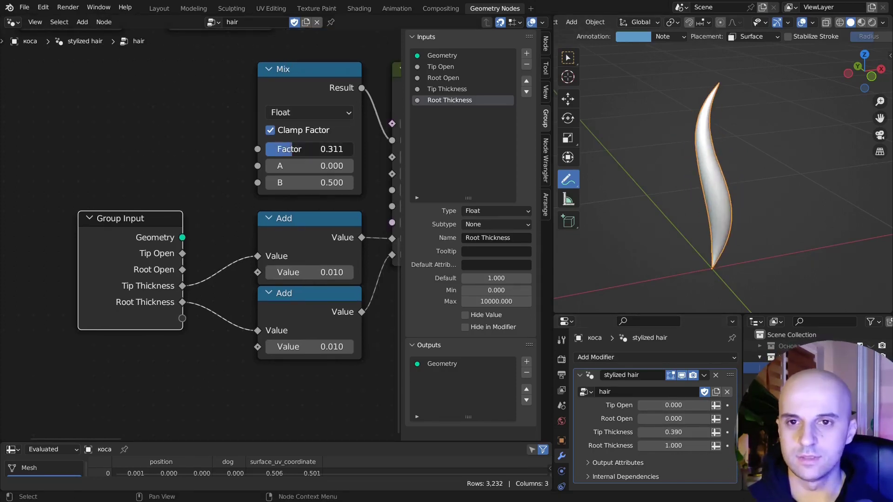
# - Set Ease In and Ease Out on the copied Curve Range node to 0.5
pyautogui.moveTo(244, 351); pyautogui.dragTo(60, 351, button='middle')
pyautogui.press('n')
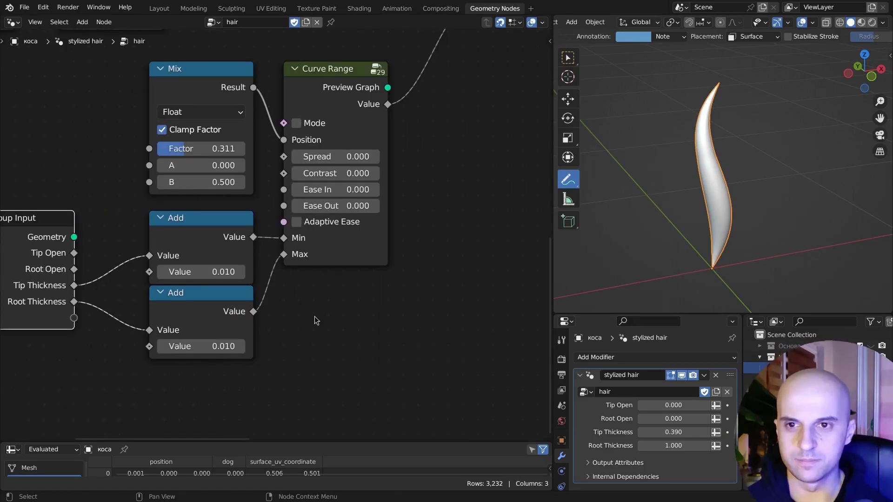
pyautogui.moveTo(328, 196)
pyautogui.mouseDown()
pyautogui.moveTo(382, 205)
pyautogui.moveTo(342, 205)
pyautogui.mouseUp()
pyautogui.write('.5')
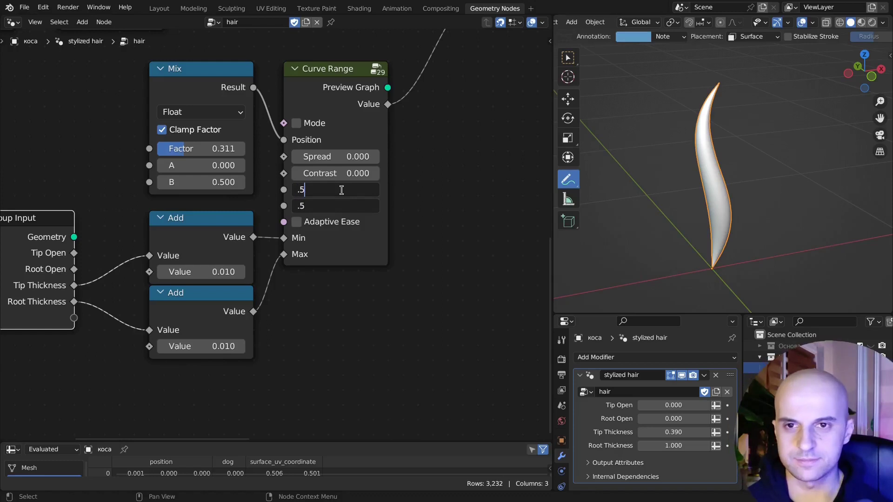
pyautogui.press('Return')
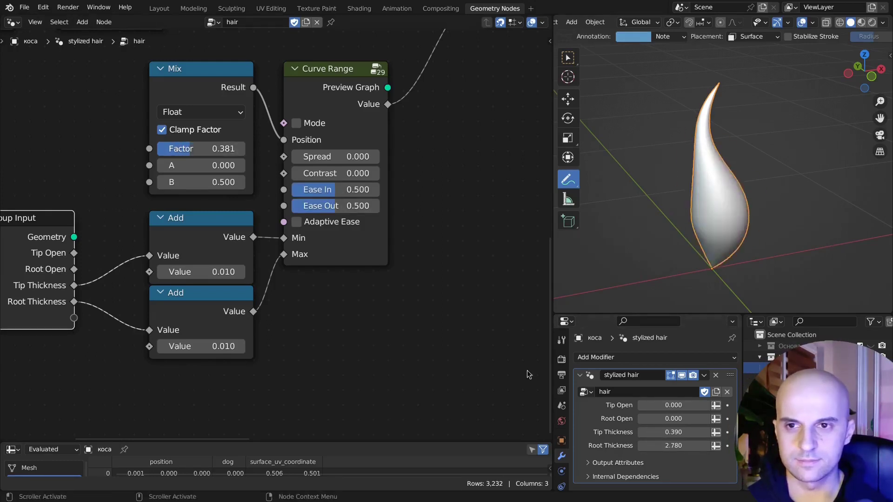
# - Set the Mix node's Factor to 0.5 and expose it as a new group input
pyautogui.moveTo(392, 348); pyautogui.dragTo(580, 382, button='middle')
pyautogui.moveTo(209, 302); pyautogui.dragTo(179, 257)
pyautogui.click(372, 189)
pyautogui.doubleClick(383, 182)
pyautogui.write('.5')
pyautogui.press('Return')
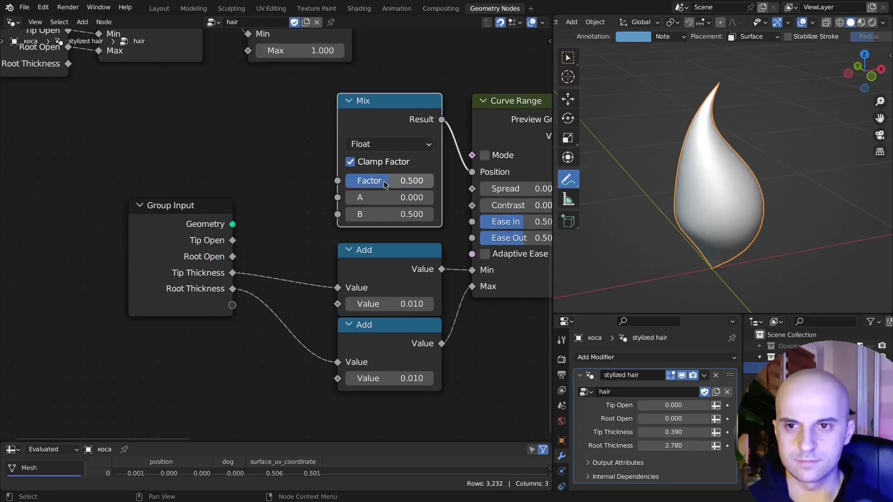
pyautogui.moveTo(337, 181); pyautogui.dragTo(232, 305)
# - Rename the Factor group input to "Root <-> Tip" and try different values for it in the modifier
pyautogui.press('n')
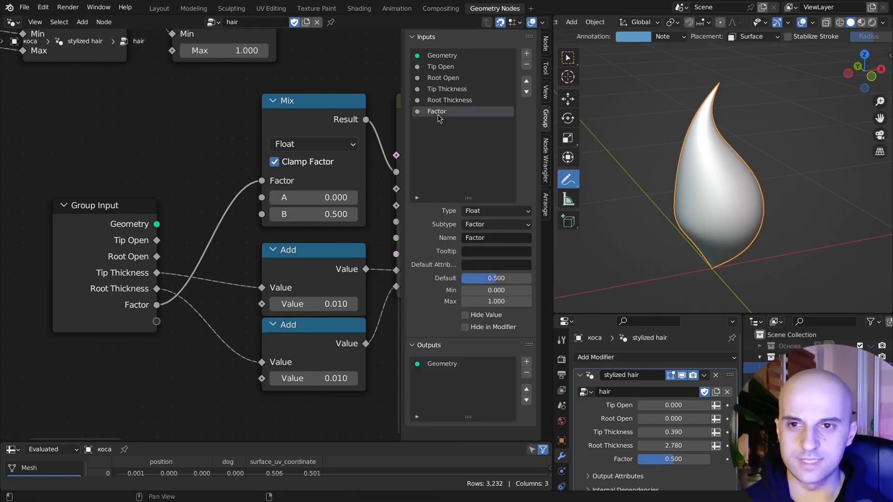
pyautogui.doubleClick(438, 112)
pyautogui.write('Root')
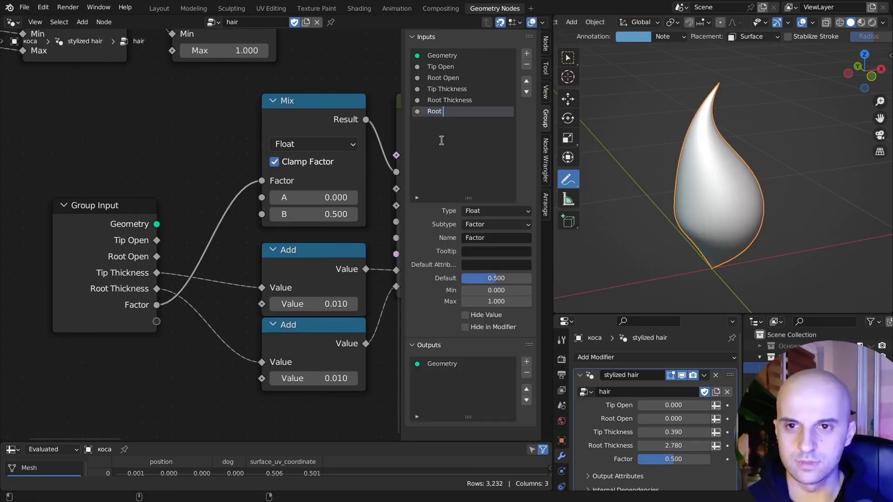
pyautogui.write(' <-> Tip')
pyautogui.press('Return')
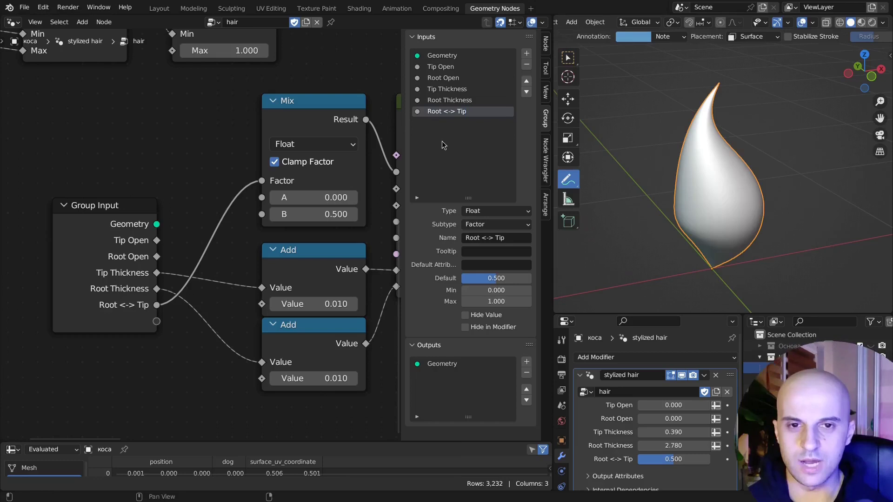
pyautogui.moveTo(673, 459); pyautogui.dragTo(614, 446)
pyautogui.rightClick(680, 459)
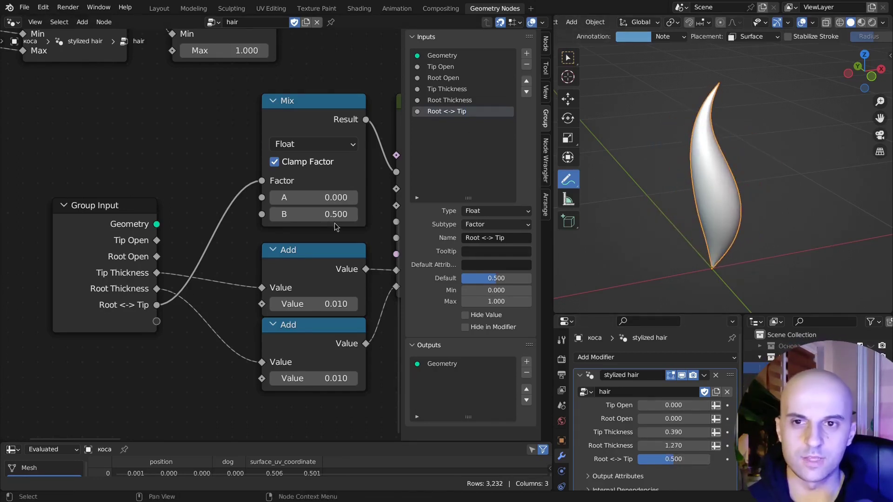
# - Expose the copied Curve Range node's Contrast as a new group input
pyautogui.moveTo(237, 210); pyautogui.dragTo(189, 172, button='middle')
pyautogui.scroll(-2, 264, 200)
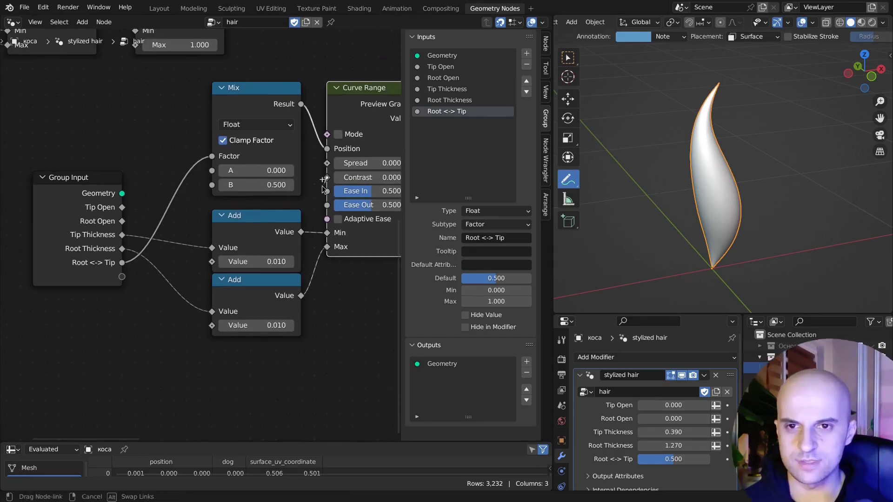
pyautogui.moveTo(327, 177); pyautogui.dragTo(122, 276)
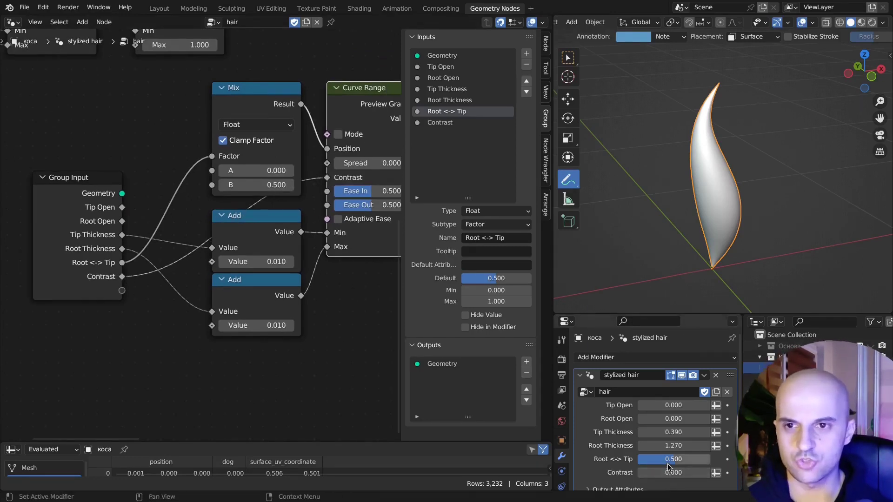
# - Set the modifier's Tip Thickness to 0.7, Root Thickness to 1.23, Root <-> Tip to 0.551 and Contrast to 0.323
pyautogui.scroll(-2, 673, 469)
pyautogui.moveTo(673, 452); pyautogui.dragTo(711, 456)
pyautogui.moveTo(758, 284); pyautogui.dragTo(750, 263, button='middle')
pyautogui.moveTo(680, 411); pyautogui.dragTo(661, 452)
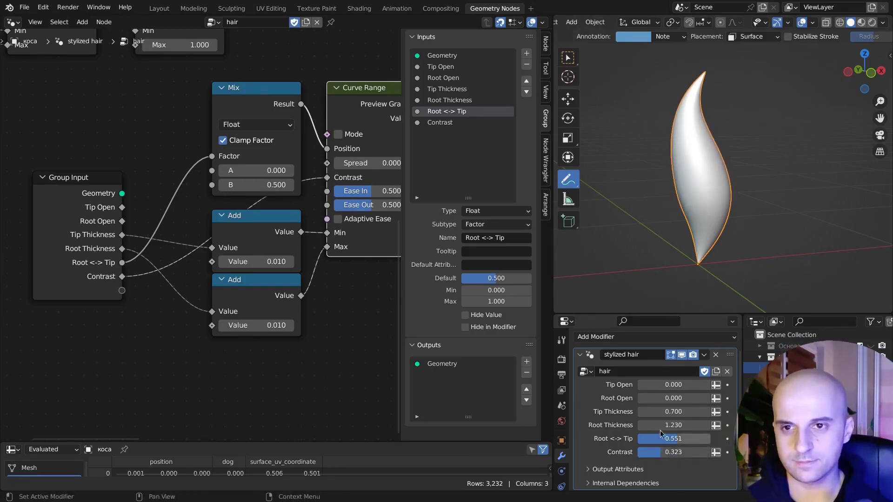
# - Hide the unused sockets of the thickness Group Input node and move the node closer to the Mix and Add nodes
pyautogui.press('n')
pyautogui.moveTo(276, 275); pyautogui.dragTo(351, 323, button='middle')
pyautogui.click(139, 295)
pyautogui.hotkey('ctrl', 'h')
pyautogui.press('g')
pyautogui.click(210, 280)
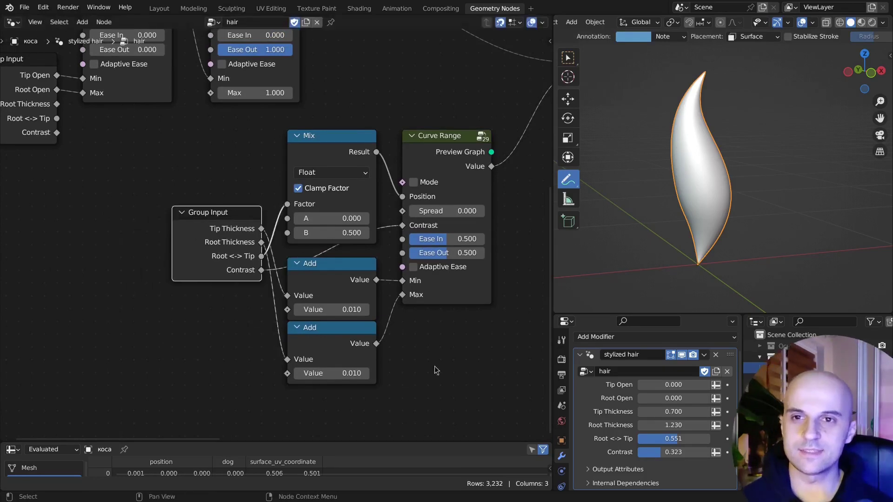
# - Move the thickness nodes (Group Input, Mix, both Add nodes and Curve Range) further below the MASK and upper Curve Range nodes
pyautogui.moveTo(436, 370); pyautogui.dragTo(232, 163)
pyautogui.scroll(-4, 319, 206)
pyautogui.moveTo(318, 206); pyautogui.dragTo(306, 240, button='middle')
pyautogui.press('g')
pyautogui.click(251, 307)
pyautogui.click(526, 305)
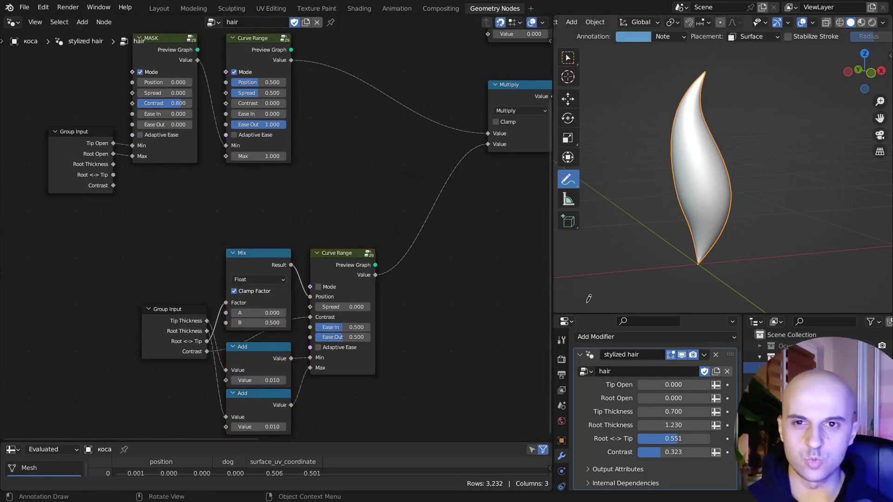
pyautogui.moveTo(725, 219); pyautogui.dragTo(807, 175, button='middle')
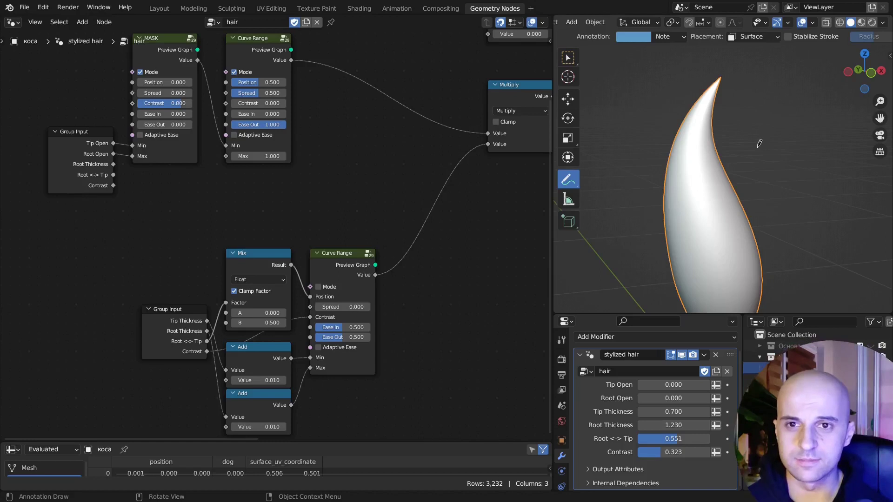
pyautogui.scroll(-2, 434, 311)
pyautogui.moveTo(433, 311); pyautogui.dragTo(420, 262, button='middle')
pyautogui.moveTo(403, 346); pyautogui.dragTo(225, 249)
pyautogui.press('g')
pyautogui.click(436, 257)
# - Insert a math Add node between the upper Curve Range node and the Multiply node
pyautogui.moveTo(453, 224); pyautogui.dragTo(432, 350, button='middle')
pyautogui.scroll(2, 501, 219)
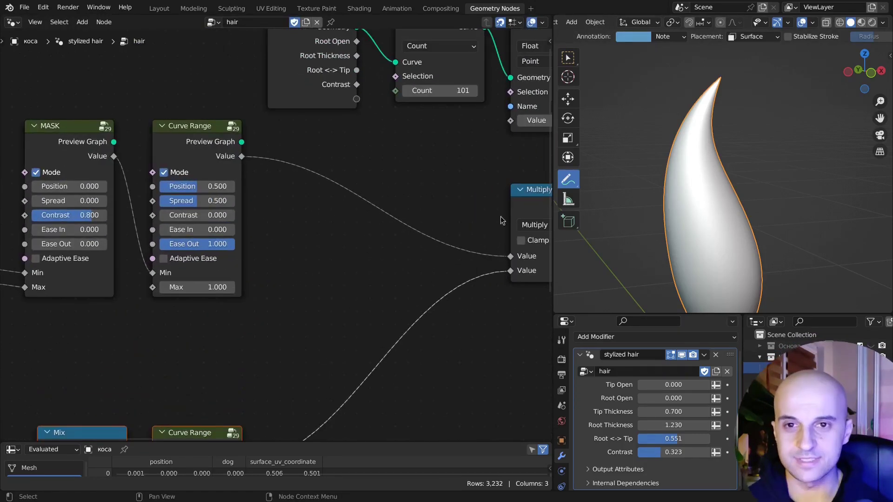
pyautogui.hotkey('shift', 'a')
pyautogui.click(317, 263)
pyautogui.click(331, 183)
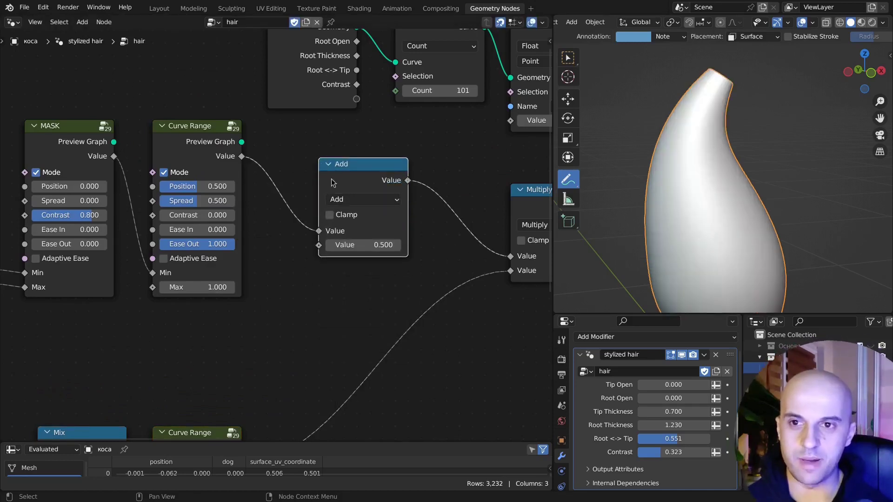
# - Change the inserted Add node's operation to Power and set its exponent to 1
pyautogui.click(338, 200)
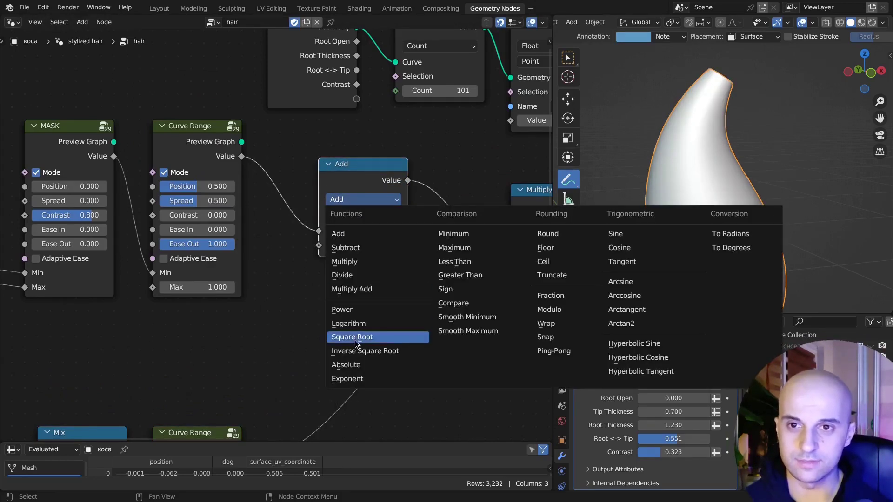
pyautogui.click(355, 313)
pyautogui.moveTo(379, 255); pyautogui.dragTo(353, 259, button='middle')
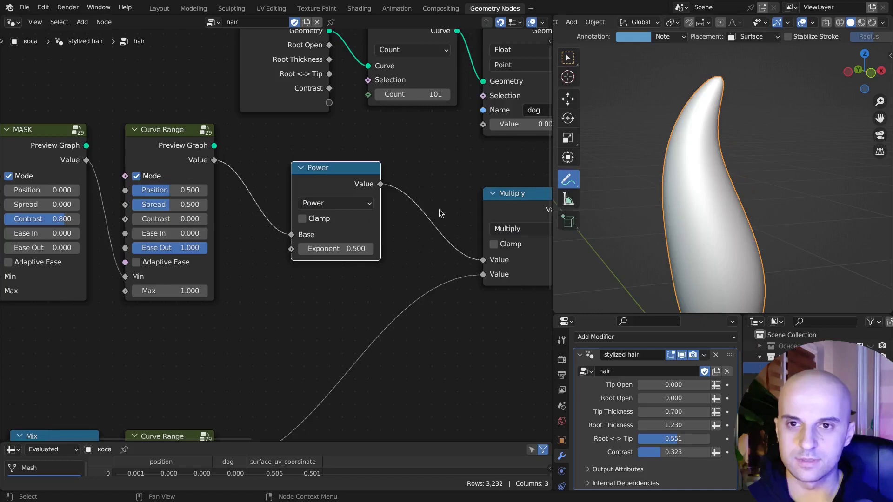
pyautogui.moveTo(345, 293); pyautogui.dragTo(276, 297, button='middle')
pyautogui.click(280, 253)
pyautogui.write('1')
pyautogui.press('Return')
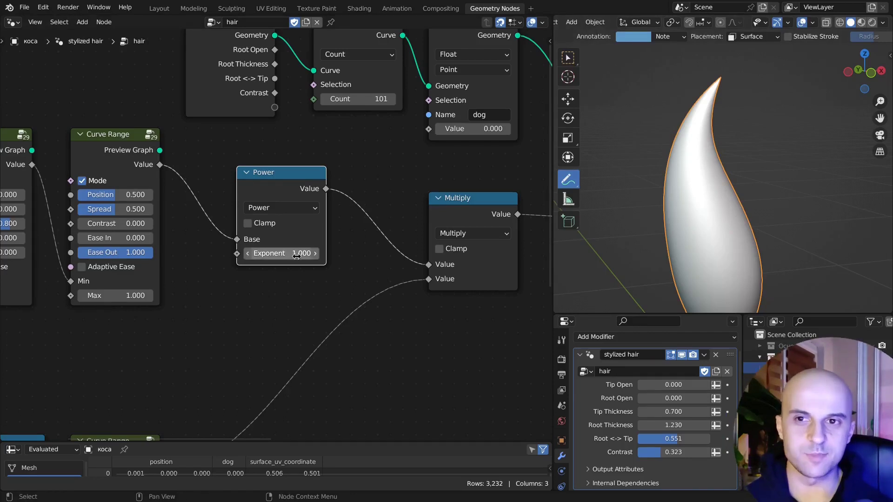
pyautogui.moveTo(286, 243); pyautogui.dragTo(333, 242, button='middle')
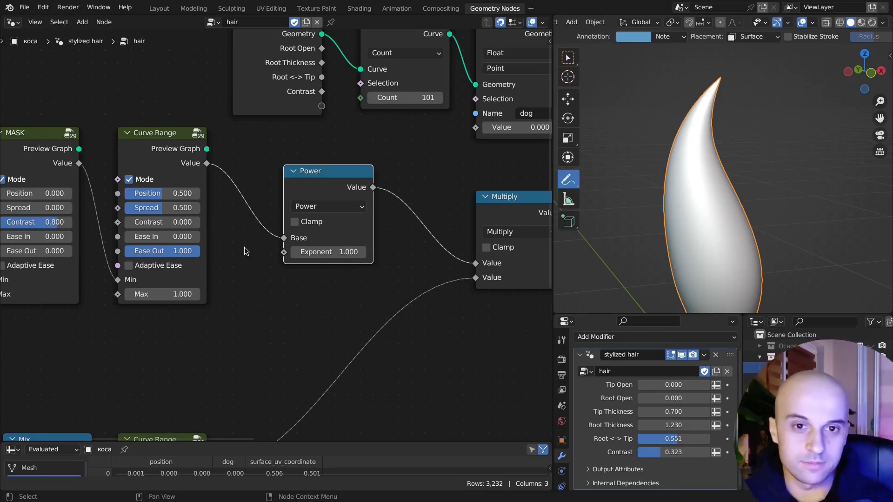
pyautogui.scroll(1, 289, 280)
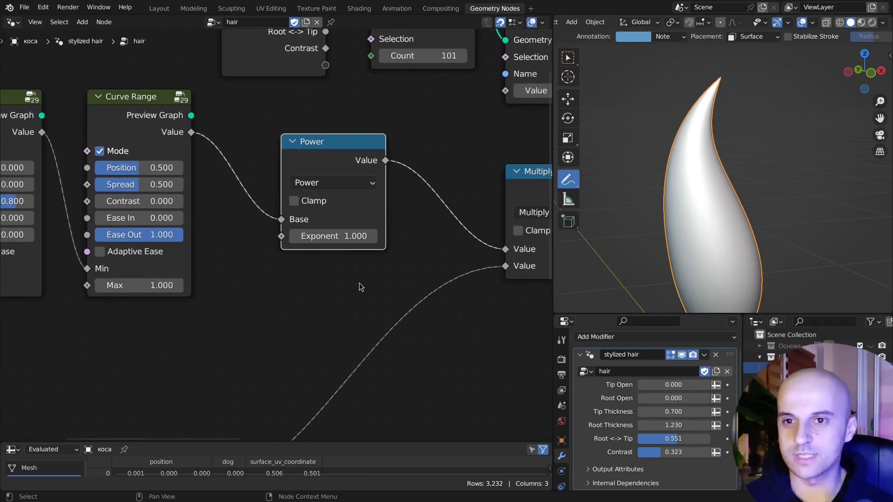
pyautogui.scroll(1, 359, 283)
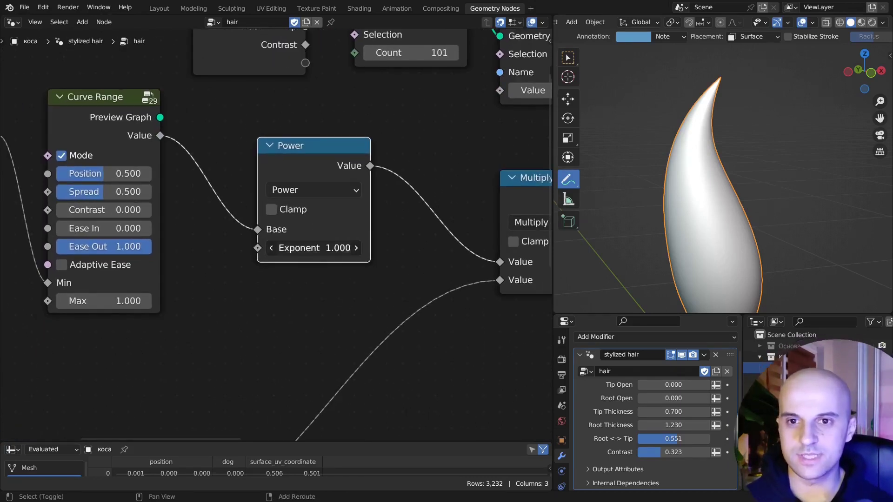
pyautogui.moveTo(315, 248); pyautogui.dragTo(266, 248)
pyautogui.rightClick(267, 248)
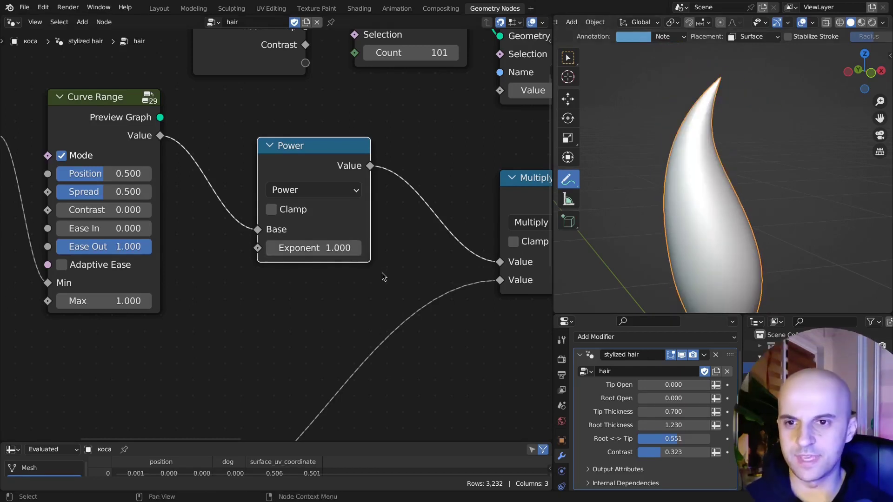
# - Move the opening Group Input, MASK and Curve Range nodes further from the Power node and hide the Group Input's unused sockets
pyautogui.scroll(-5, 275, 238)
pyautogui.scroll(-3, 264, 314)
pyautogui.moveTo(264, 314); pyautogui.dragTo(438, 306, button='middle')
pyautogui.moveTo(419, 304); pyautogui.dragTo(203, 221)
pyautogui.press('g')
pyautogui.click(109, 222)
pyautogui.moveTo(88, 269); pyautogui.dragTo(81, 241)
pyautogui.hotkey('ctrl', 'h')
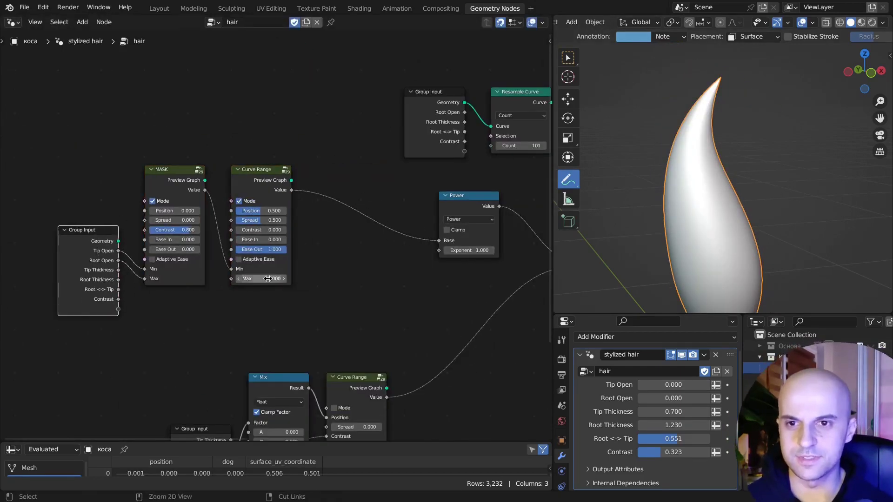
# - Duplicate the Power node, insert the copy between Curve Range and Power, and route the incoming link to its second input
pyautogui.scroll(4, 303, 252)
pyautogui.click(431, 194)
pyautogui.hotkey('shift', 'd')
pyautogui.click(288, 181)
pyautogui.scroll(4, 276, 235)
pyautogui.moveTo(255, 234); pyautogui.dragTo(254, 252)
# - Change the duplicated math node to Subtract and set its first value to 1
pyautogui.click(286, 193)
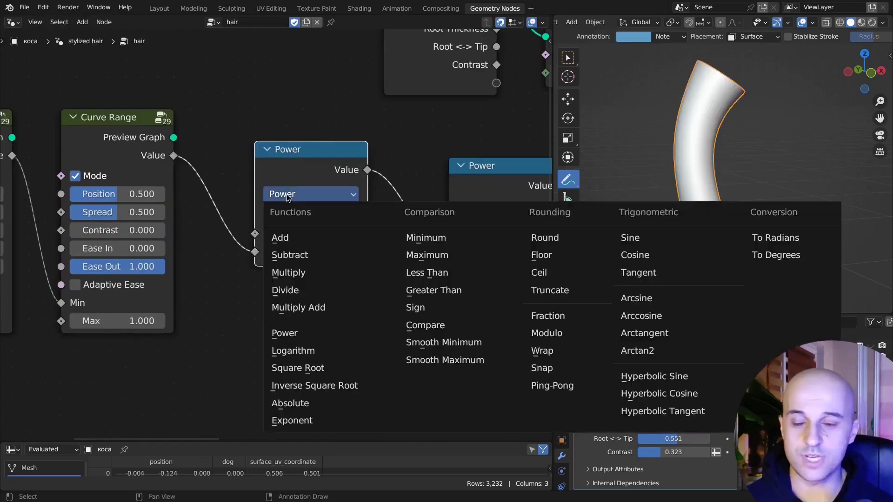
pyautogui.click(295, 254)
pyautogui.click(300, 236)
pyautogui.write('1')
pyautogui.press('Return')
pyautogui.moveTo(348, 283); pyautogui.dragTo(297, 295, button='middle')
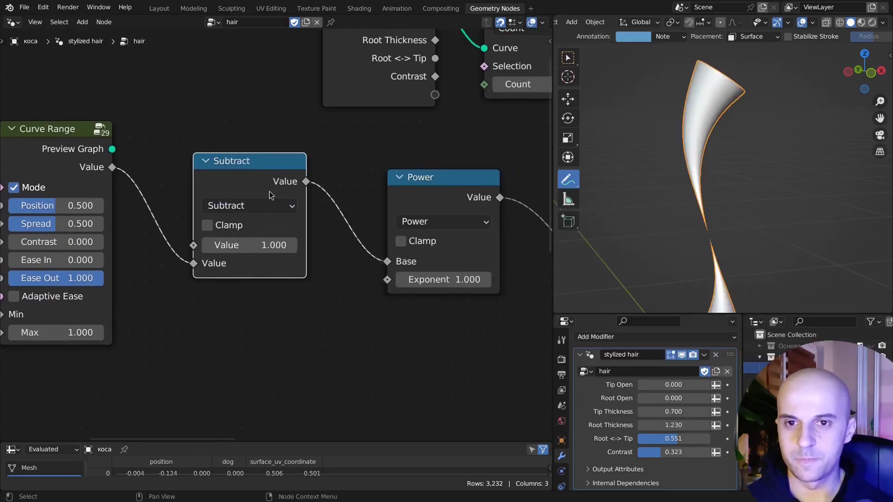
# - Hide the Subtract node's options and label the node Invert
pyautogui.hotkey('shift', 'h')
pyautogui.press('F2')
pyautogui.write('Invert')
pyautogui.press('Return')
pyautogui.moveTo(262, 177); pyautogui.dragTo(216, 186, button='middle')
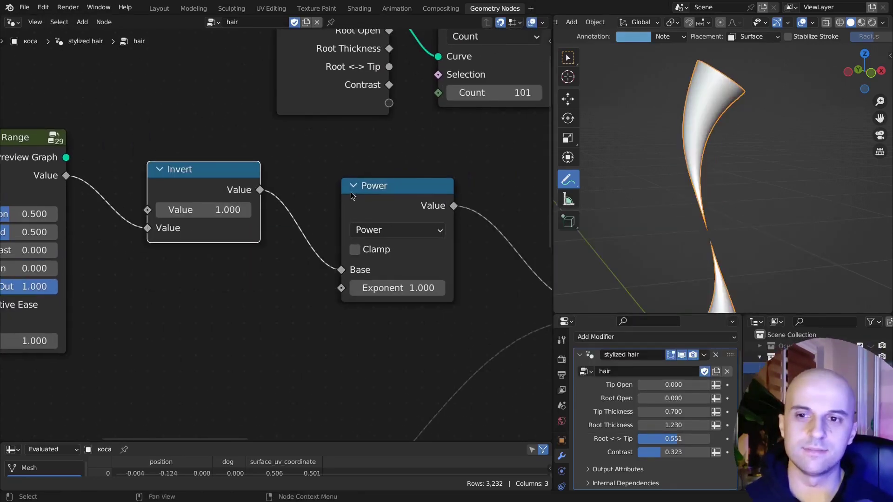
# - Move the Power node next to Invert and insert a duplicate of Invert directly after Power
pyautogui.moveTo(377, 185); pyautogui.dragTo(311, 179)
pyautogui.click(219, 180)
pyautogui.hotkey('shift', 'd')
pyautogui.click(473, 179)
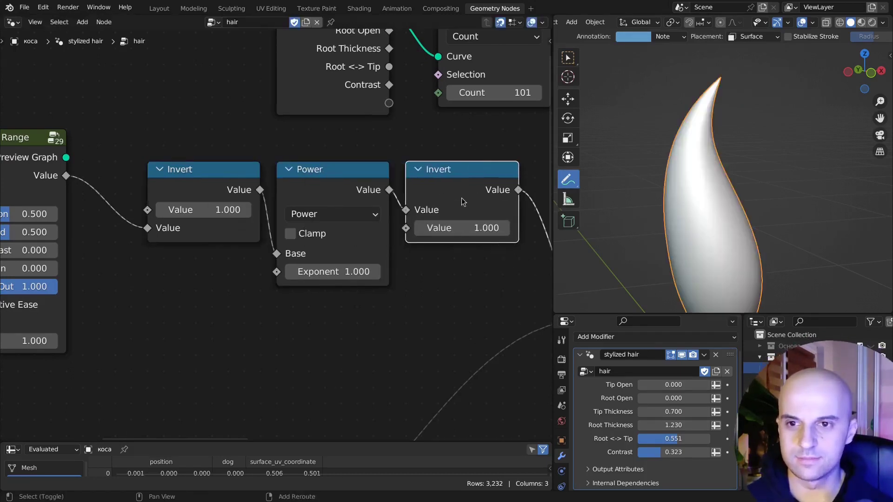
# - Try exponents of 8.6 and 7.1 on the Power node to judge the rounding of the hair tip
pyautogui.moveTo(483, 295); pyautogui.dragTo(442, 251, button='middle')
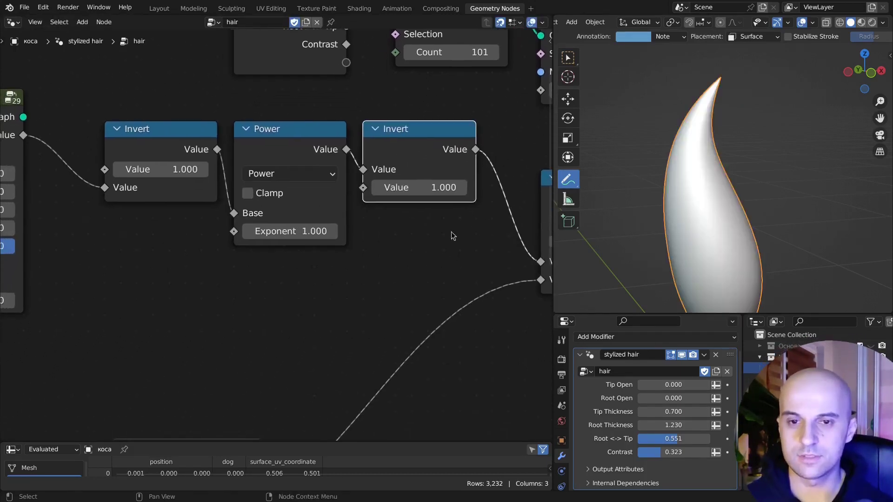
pyautogui.moveTo(285, 231); pyautogui.dragTo(367, 231)
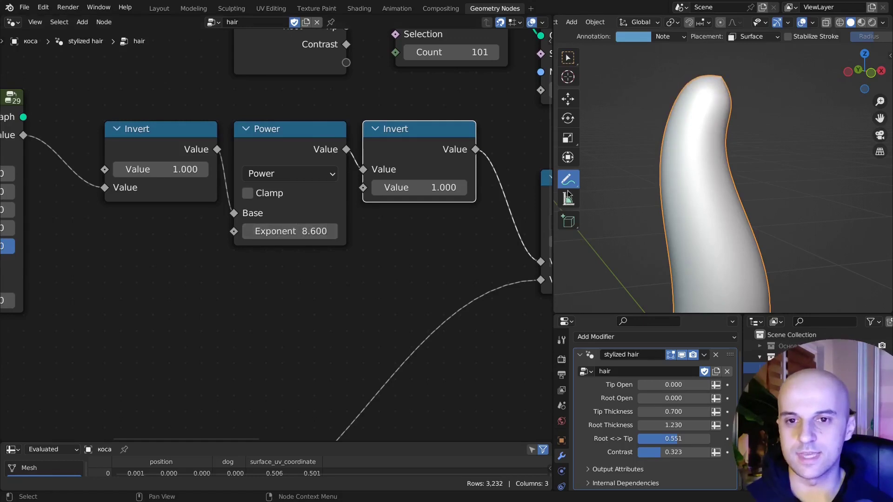
pyautogui.moveTo(701, 165); pyautogui.dragTo(682, 132, button='middle')
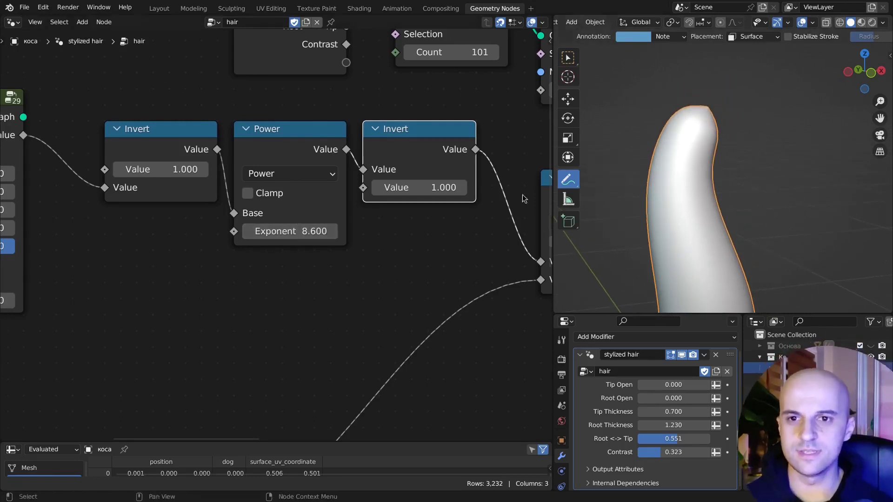
pyautogui.moveTo(304, 232)
pyautogui.mouseDown()
pyautogui.moveTo(360, 232)
pyautogui.moveTo(290, 232)
pyautogui.mouseUp()
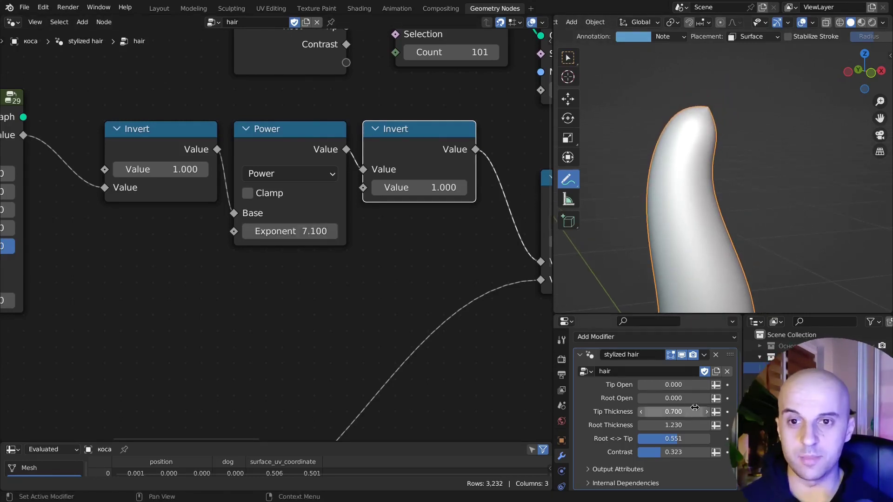
# - Set the modifier's Tip Thickness and Root Thickness to 1
pyautogui.moveTo(692, 411); pyautogui.dragTo(692, 425)
pyautogui.write('1')
pyautogui.press('Return')
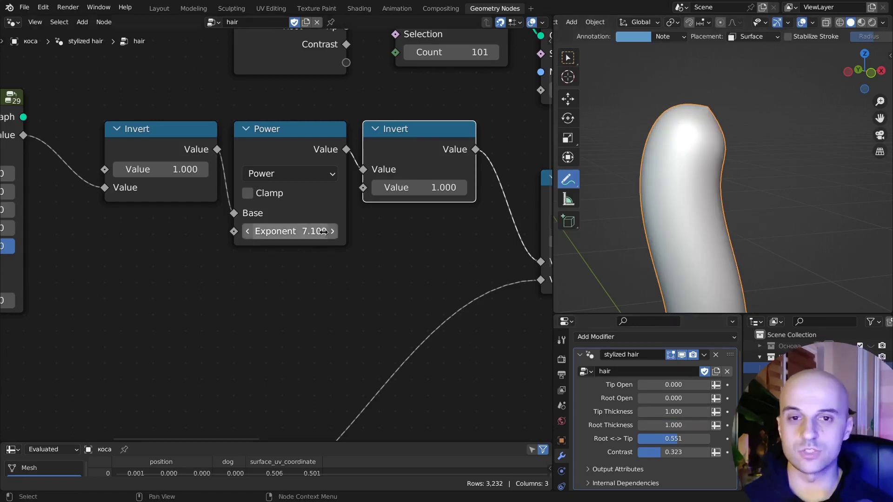
# - Raise the Power node's exponent to about 10.8 and round it to 10
pyautogui.moveTo(290, 231); pyautogui.dragTo(322, 232)
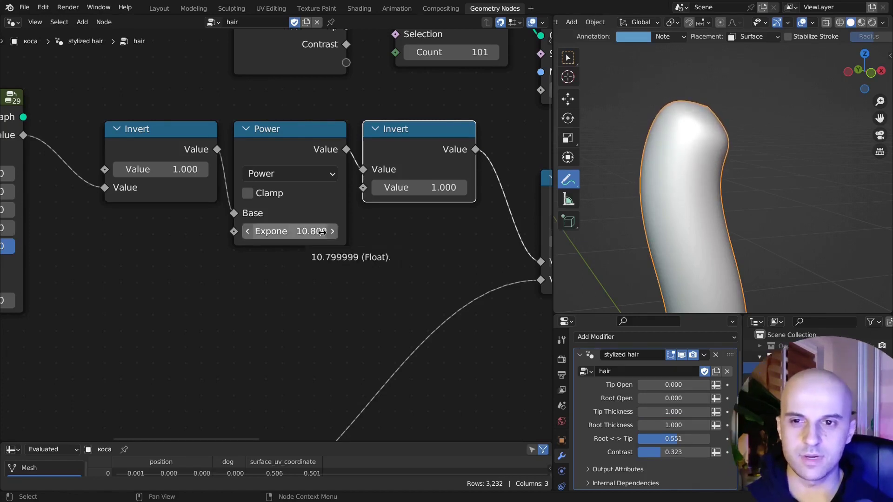
pyautogui.click(322, 232)
pyautogui.write('10')
pyautogui.press('Return')
pyautogui.keyDown('shift'); pyautogui.moveTo(717, 168); pyautogui.dragTo(773, 199, button='middle'); pyautogui.keyUp('shift')
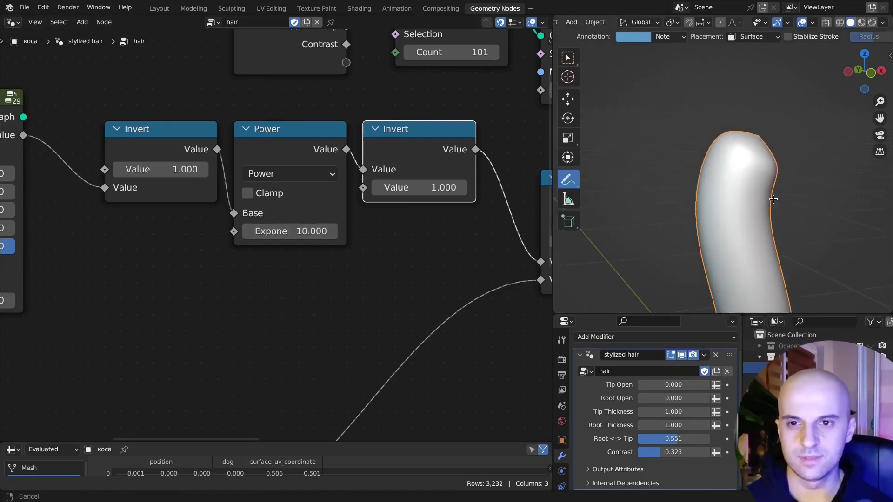
# - Try an exponent of 17.4 on the Power node and settle on 15
pyautogui.moveTo(293, 231); pyautogui.dragTo(333, 233)
pyautogui.click(327, 234)
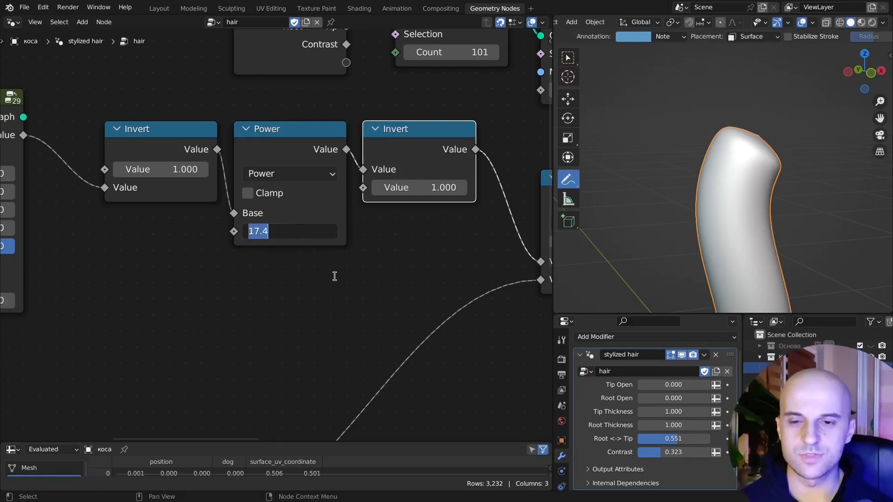
pyautogui.write('15')
pyautogui.press('Return')
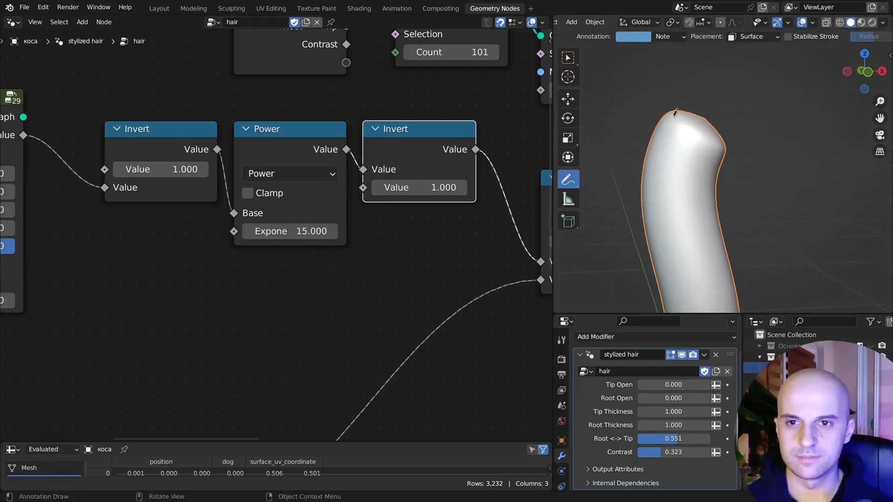
# - Add a Mix node feeding the Power node's exponent and place it below the first Invert node
pyautogui.moveTo(207, 285); pyautogui.dragTo(287, 245, button='middle')
pyautogui.scroll(1, 286, 245)
pyautogui.moveTo(324, 160); pyautogui.dragTo(269, 219)
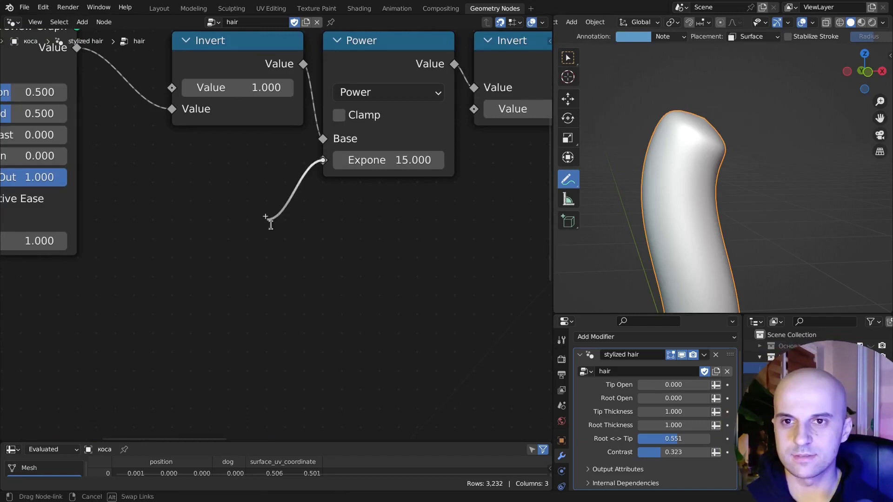
pyautogui.write('mix')
pyautogui.press('Return')
pyautogui.click(306, 162)
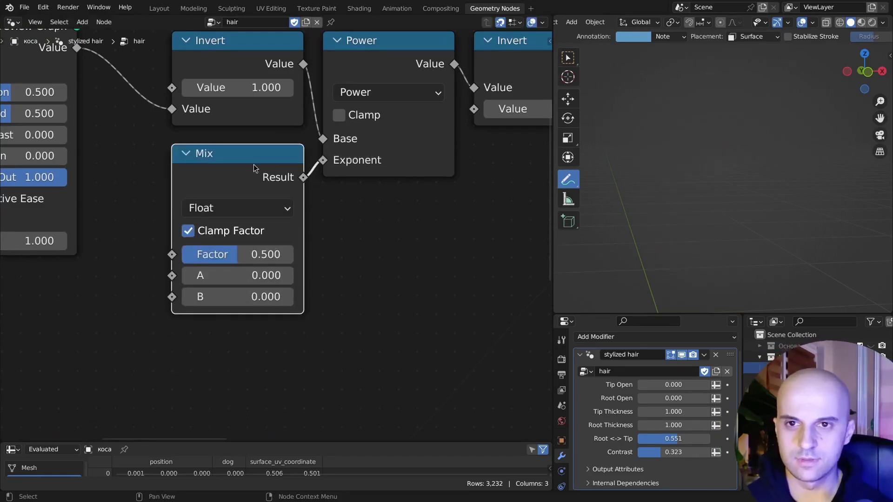
# - Hide the new Mix node's options and set its A value to 1 and B value to 15
pyautogui.hotkey('shift', 'h')
pyautogui.click(251, 225)
pyautogui.write('1')
pyautogui.press('Tab')
pyautogui.write('15')
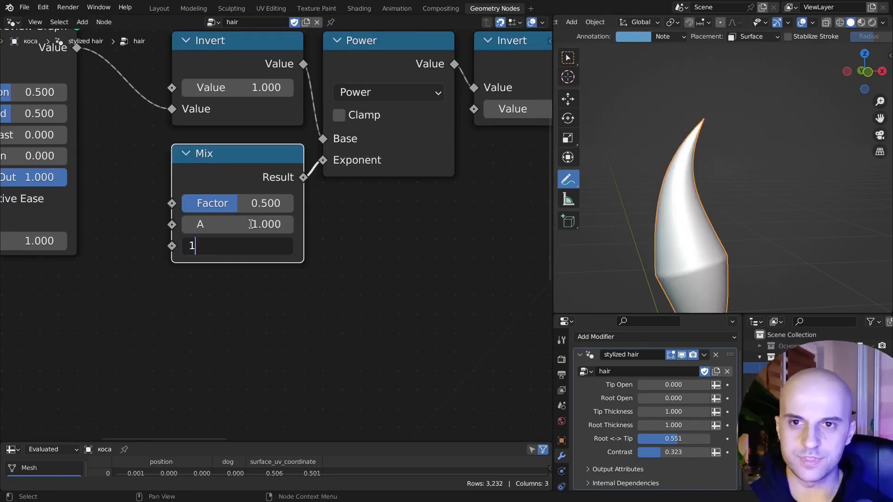
pyautogui.press('Return')
# - Try Mix factors of 0.024 and about 0.269, and set the factor to 0.5
pyautogui.moveTo(251, 203); pyautogui.dragTo(195, 203)
pyautogui.keyDown('shift'); pyautogui.moveTo(604, 232); pyautogui.dragTo(626, 234, button='middle'); pyautogui.keyUp('shift')
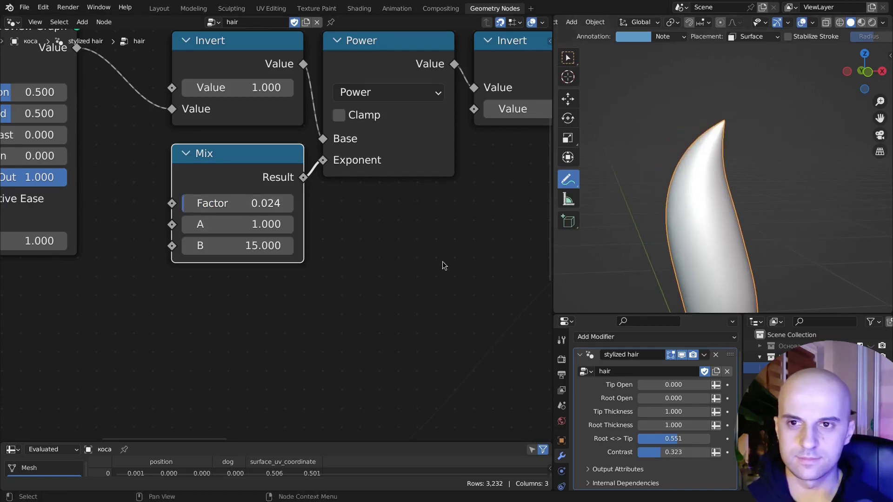
pyautogui.moveTo(230, 203); pyautogui.dragTo(260, 203)
pyautogui.click(226, 203)
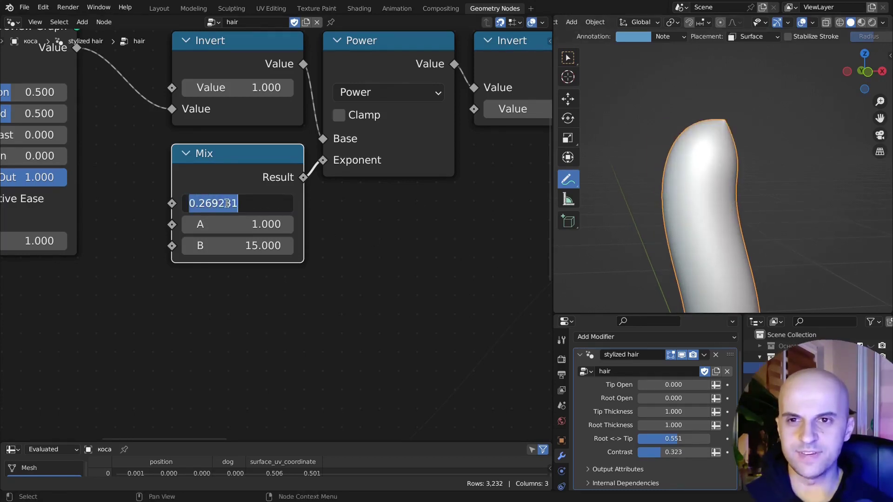
pyautogui.write('0.5')
pyautogui.press('Return')
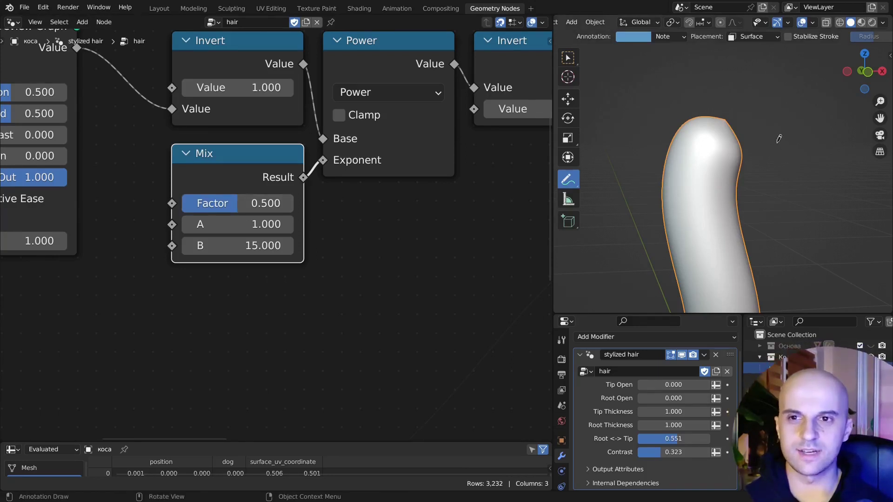
# - Compare the tip shape at Mix factors 1 and 0, sketching annotation curves beside the tip
pyautogui.moveTo(270, 206); pyautogui.dragTo(298, 204)
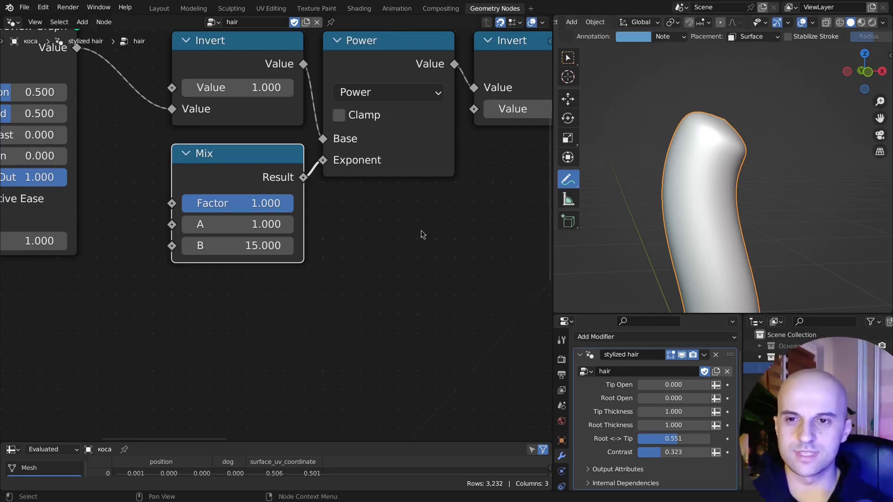
pyautogui.moveTo(279, 203); pyautogui.dragTo(181, 204)
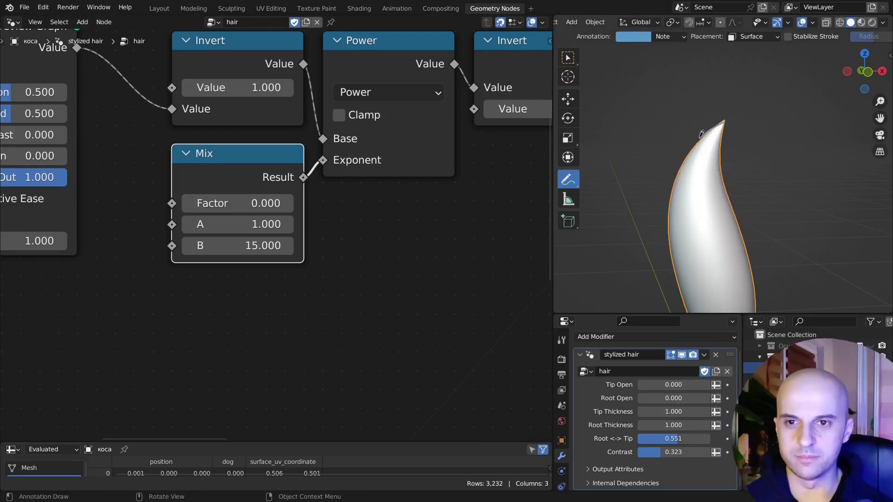
pyautogui.moveTo(255, 199); pyautogui.dragTo(367, 199)
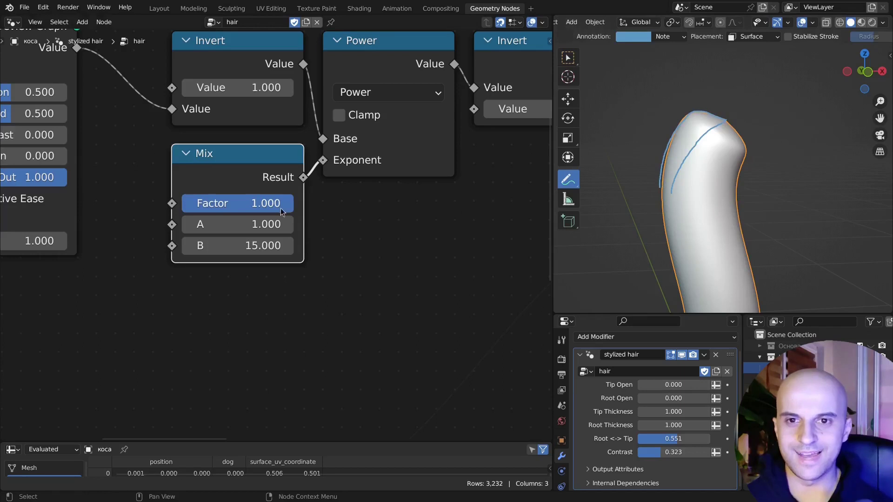
pyautogui.moveTo(280, 208); pyautogui.dragTo(169, 209)
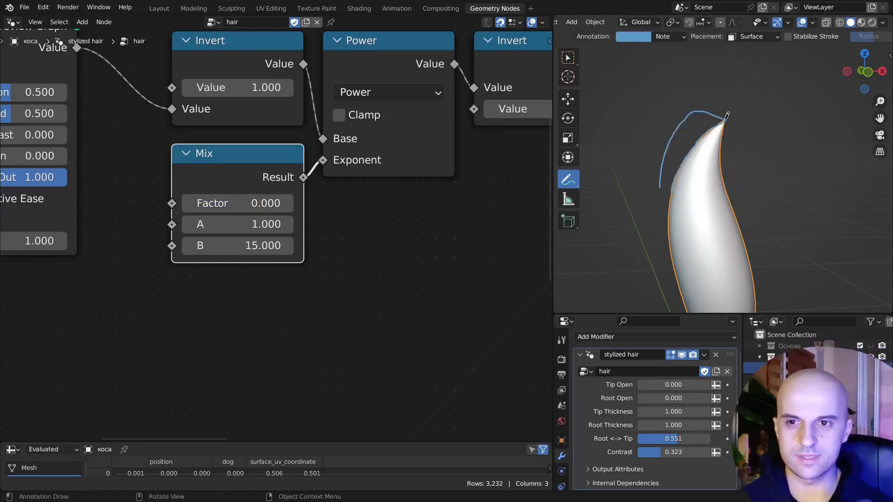
pyautogui.moveTo(673, 162); pyautogui.dragTo(671, 168)
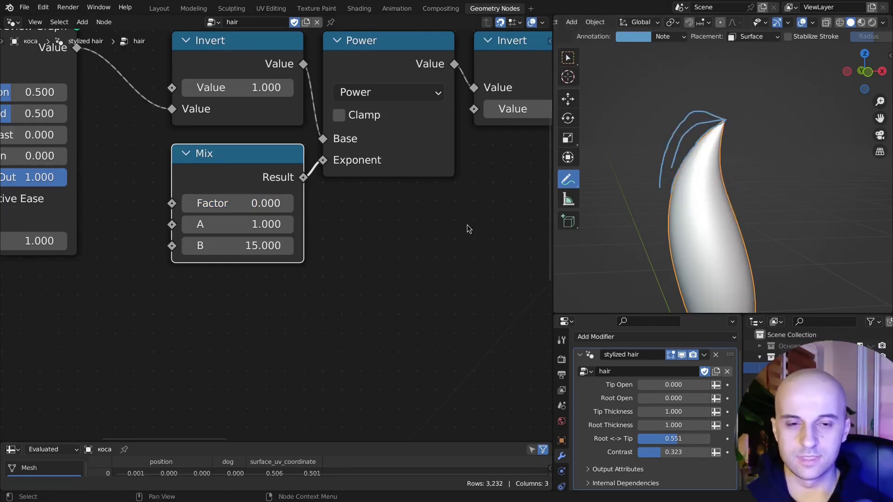
# - Set the Factor of the Mix node driving the exponent to 0.2
pyautogui.moveTo(255, 203); pyautogui.dragTo(274, 202)
pyautogui.click(253, 203)
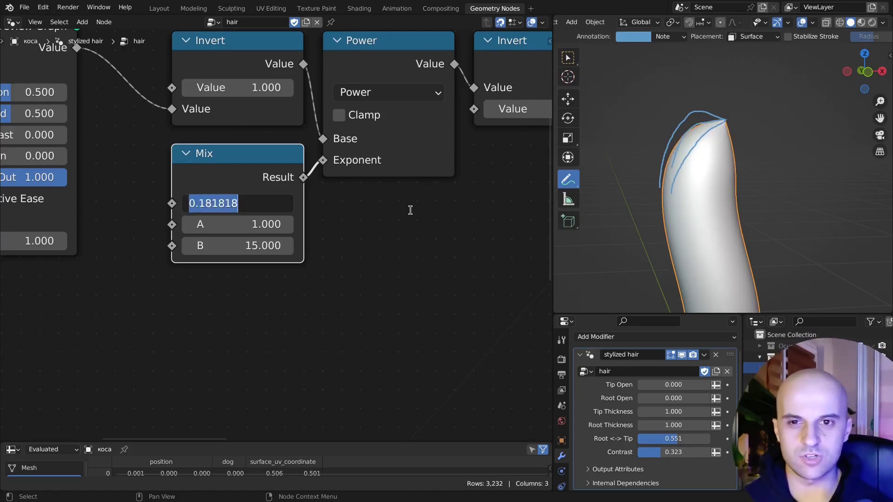
pyautogui.press('BackSpace')
pyautogui.write('0.2')
pyautogui.press('Return')
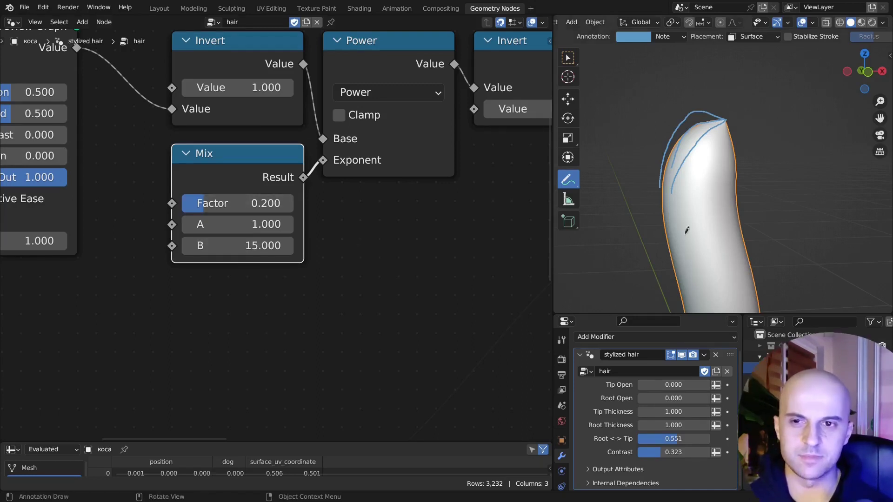
pyautogui.moveTo(376, 289); pyautogui.dragTo(448, 272, button='middle')
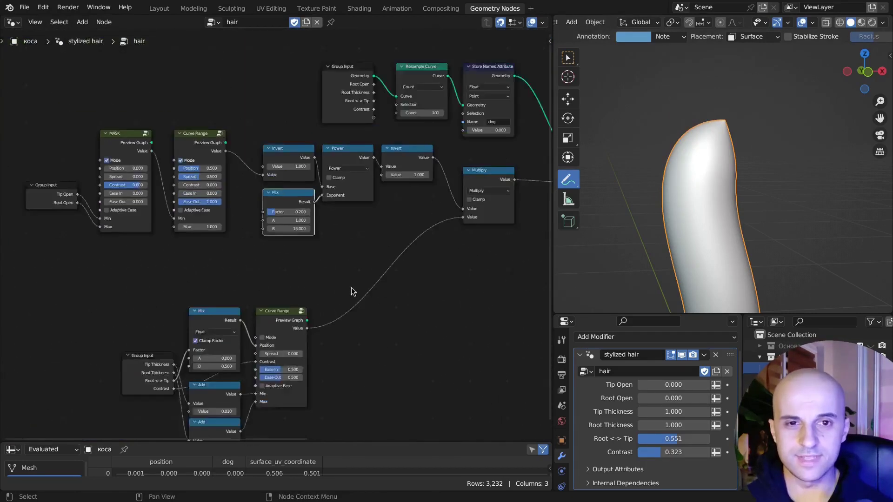
# - Move the thickness node cluster away from the tip nodes and place the exponent's Mix node below the Curve Range node
pyautogui.moveTo(352, 291); pyautogui.dragTo(363, 215, button='middle')
pyautogui.scroll(-2, 362, 218)
pyautogui.moveTo(379, 358); pyautogui.dragTo(193, 238)
pyautogui.press('g')
pyautogui.click(301, 250)
pyautogui.scroll(3, 382, 248)
pyautogui.moveTo(243, 224); pyautogui.dragTo(379, 337, button='middle')
pyautogui.moveTo(460, 233); pyautogui.dragTo(366, 297)
pyautogui.moveTo(395, 318); pyautogui.dragTo(396, 284, button='middle')
pyautogui.scroll(4, 493, 288)
pyautogui.moveTo(503, 293); pyautogui.dragTo(503, 277, button='middle')
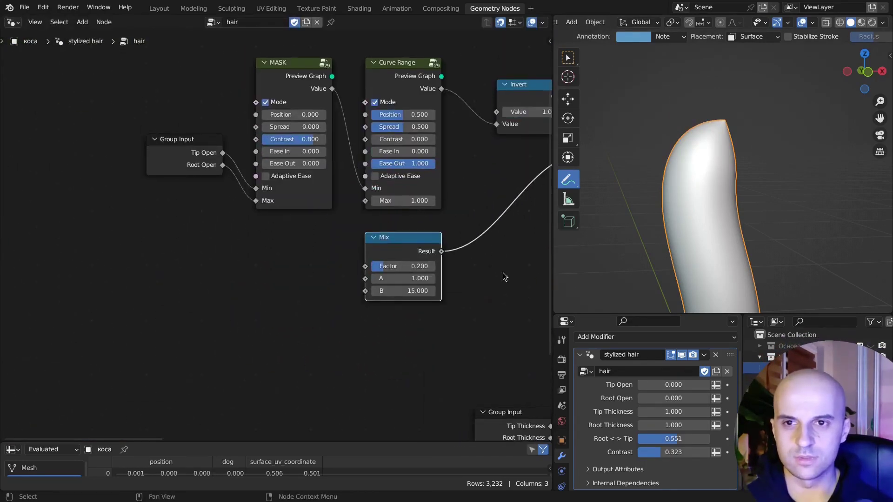
# - Duplicate the exponent's Mix node and connect the copy's Result to the original Mix node's Factor
pyautogui.scroll(2, 504, 277)
pyautogui.hotkey('shift', 'd')
pyautogui.click(354, 253)
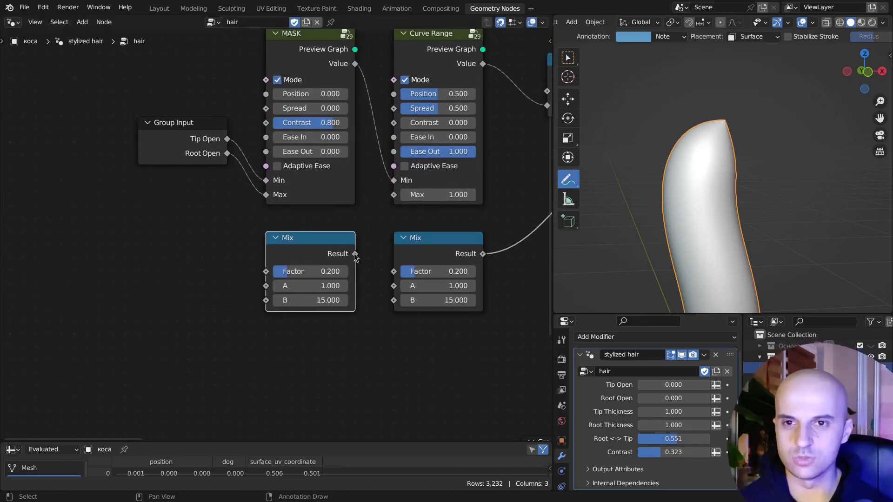
pyautogui.moveTo(355, 253); pyautogui.dragTo(393, 272)
# - Set the copied Mix node's A to 0 and B to 1, and its Factor to about 0.263
pyautogui.click(322, 285)
pyautogui.write('0')
pyautogui.press('Tab')
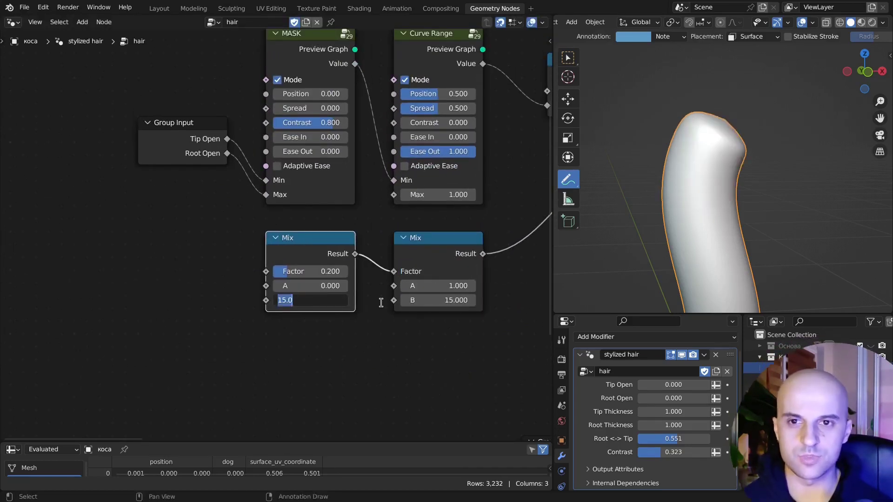
pyautogui.write('1')
pyautogui.press('Return')
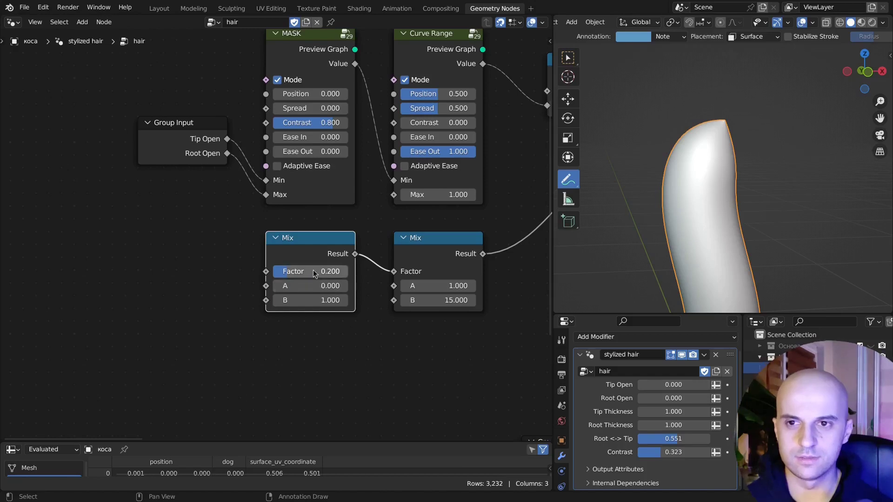
pyautogui.moveTo(325, 271)
pyautogui.mouseDown()
pyautogui.moveTo(358, 272)
pyautogui.moveTo(320, 271)
pyautogui.mouseUp()
# - Insert a Float Curve node on the link between the two Mix nodes, spacing the nodes to make room
pyautogui.moveTo(315, 271); pyautogui.dragTo(391, 260, button='middle')
pyautogui.moveTo(391, 232); pyautogui.dragTo(168, 230)
pyautogui.hotkey('shift', 'a')
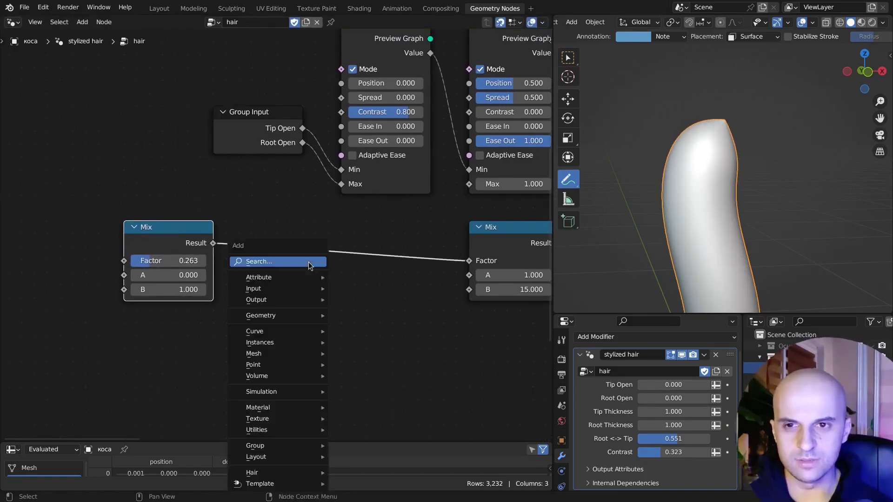
pyautogui.write('float')
pyautogui.press('Return')
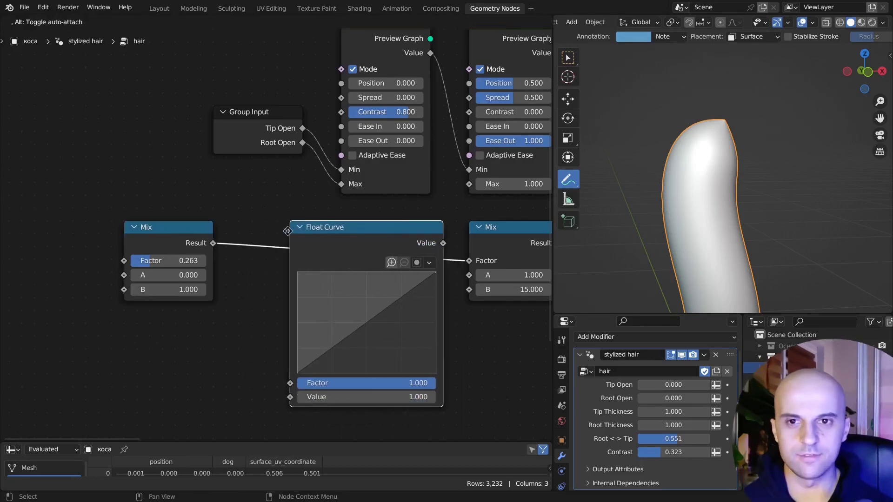
pyautogui.click(286, 230)
pyautogui.moveTo(173, 231); pyautogui.dragTo(225, 231)
pyautogui.scroll(4, 320, 251)
pyautogui.moveTo(287, 289); pyautogui.dragTo(171, 174, button='middle')
pyautogui.scroll(3, 224, 206)
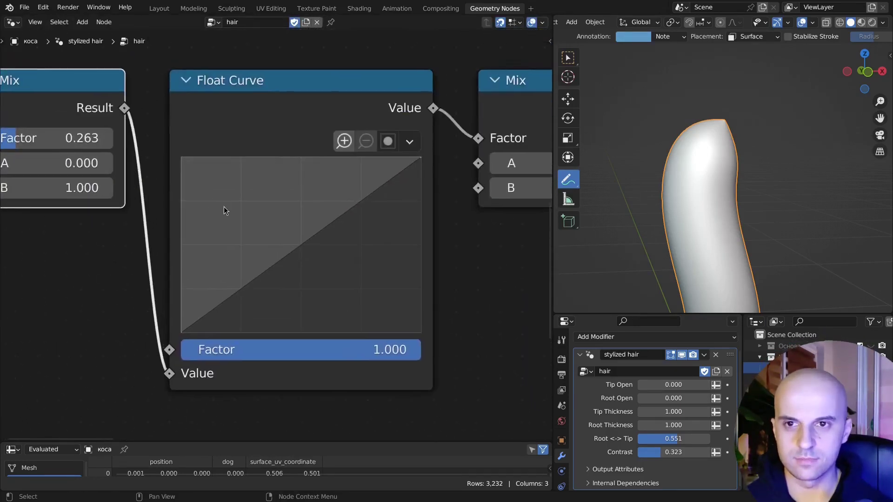
# - Add a middle point to the Float Curve and place it at 0.5 by 0.2
pyautogui.click(299, 243)
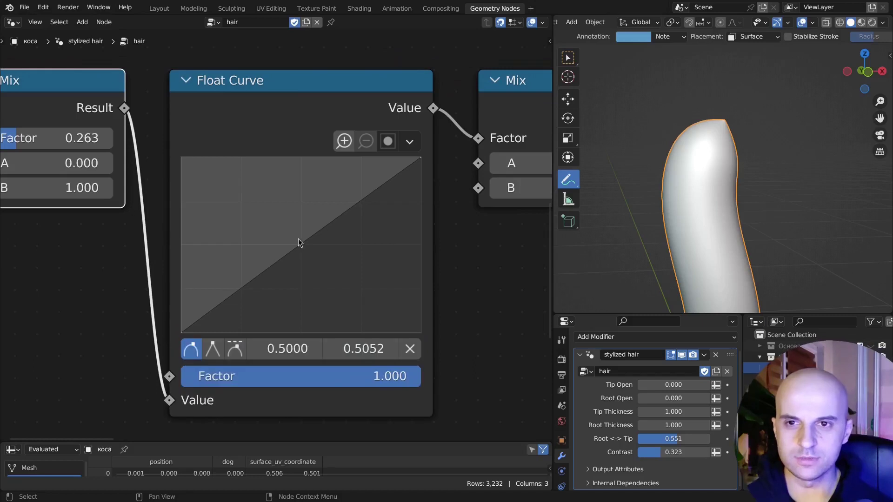
pyautogui.click(301, 347)
pyautogui.press('Return')
pyautogui.click(364, 346)
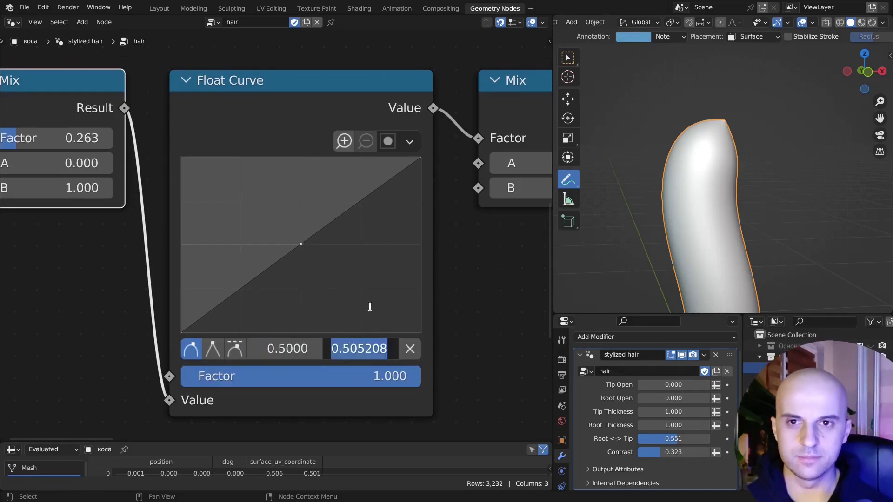
pyautogui.write('.2')
pyautogui.press('Return')
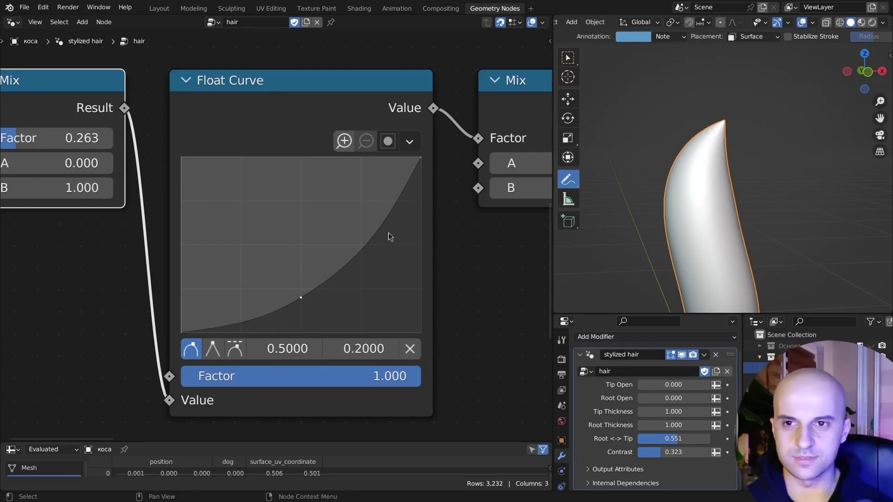
# - Set the Factor of the Mix node feeding the Float Curve to 0.5
pyautogui.moveTo(300, 236); pyautogui.dragTo(388, 276, button='middle')
pyautogui.moveTo(140, 182)
pyautogui.mouseDown()
pyautogui.moveTo(216, 182)
pyautogui.moveTo(103, 182)
pyautogui.moveTo(200, 178)
pyautogui.moveTo(115, 178)
pyautogui.moveTo(123, 178)
pyautogui.mouseUp()
pyautogui.doubleClick(141, 176)
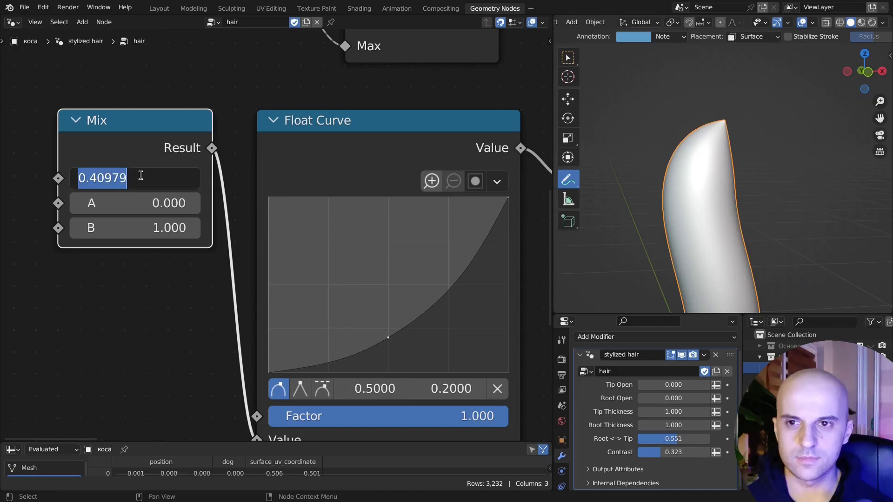
pyautogui.write('0.5')
pyautogui.press('Return')
pyautogui.scroll(-5, 216, 252)
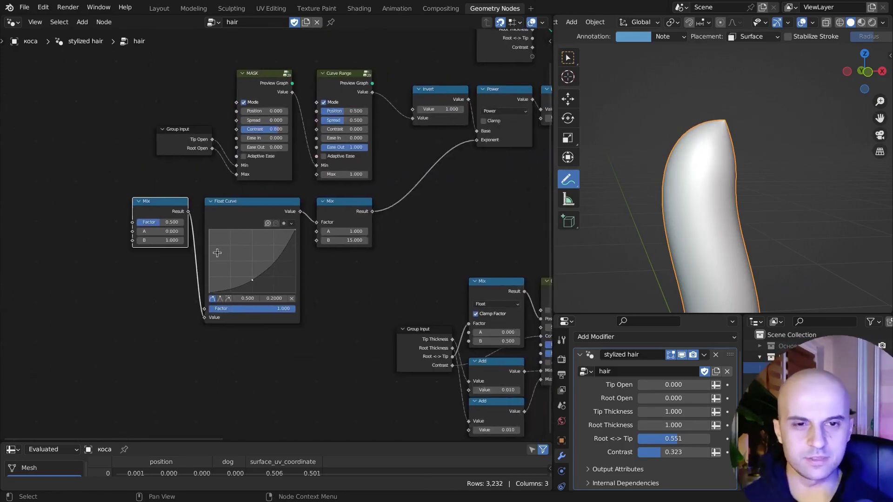
# - Shift the chain of two Mix nodes and the Float Curve slightly beneath the MASK node
pyautogui.moveTo(398, 280); pyautogui.dragTo(156, 214)
pyautogui.press('g')
pyautogui.click(158, 207)
pyautogui.scroll(5, 111, 248)
pyautogui.moveTo(110, 248); pyautogui.dragTo(236, 283, button='middle')
# - Duplicate the Tip Open and Root Open Group Input, reveal its hidden sockets, and expose the Mix Factor as a new group input
pyautogui.click(344, 128)
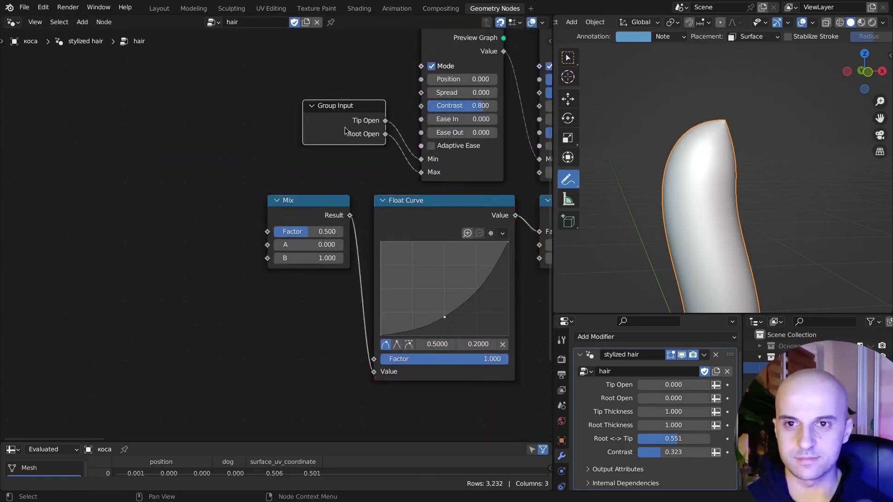
pyautogui.hotkey('shift', 'd')
pyautogui.click(144, 221)
pyautogui.hotkey('ctrl', 'h')
pyautogui.moveTo(143, 222); pyautogui.dragTo(191, 126)
pyautogui.scroll(6, 262, 234)
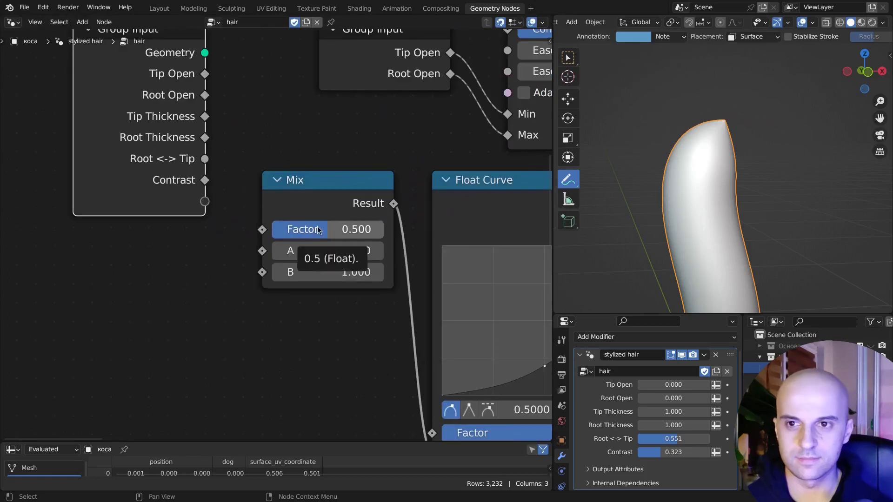
pyautogui.moveTo(262, 229); pyautogui.dragTo(204, 202)
# - Rename the new Factor group input to Tip Bulge
pyautogui.press('n')
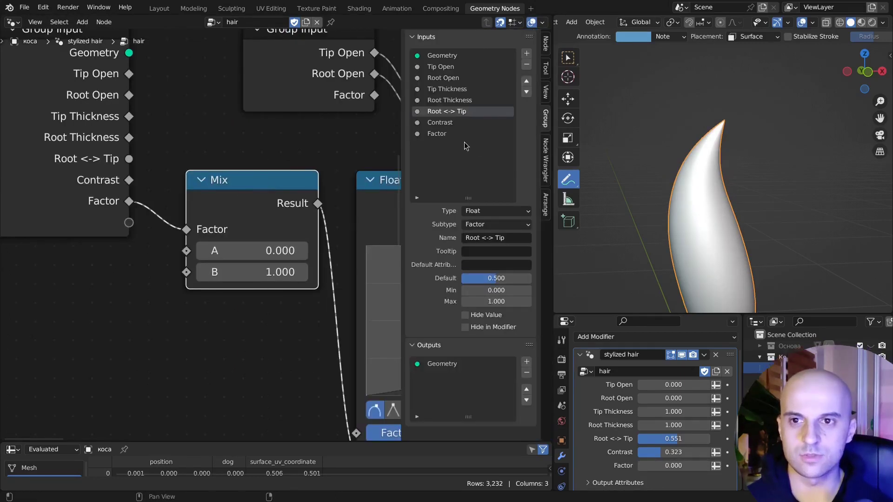
pyautogui.click(452, 136)
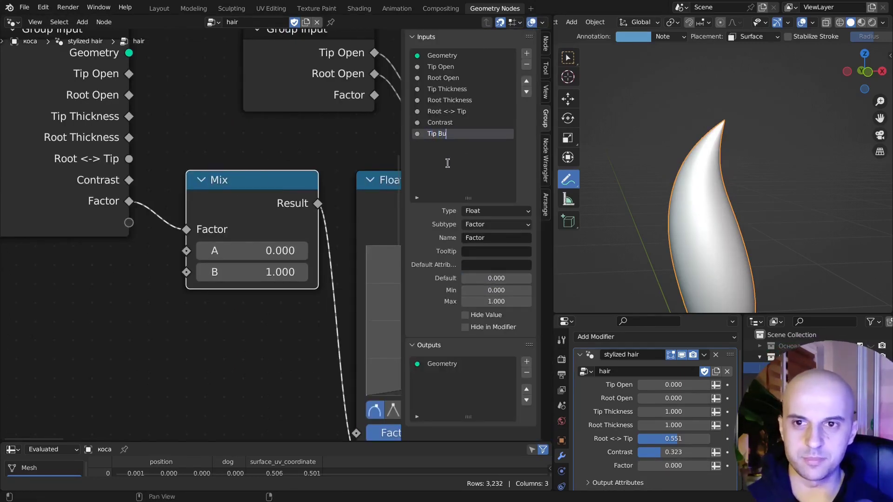
pyautogui.press('Return')
# - Hide the unused sockets on the Group Input supplying Tip Bulge and reposition the node beside the Mix node
pyautogui.moveTo(341, 189); pyautogui.dragTo(323, 160, button='middle')
pyautogui.click(89, 159)
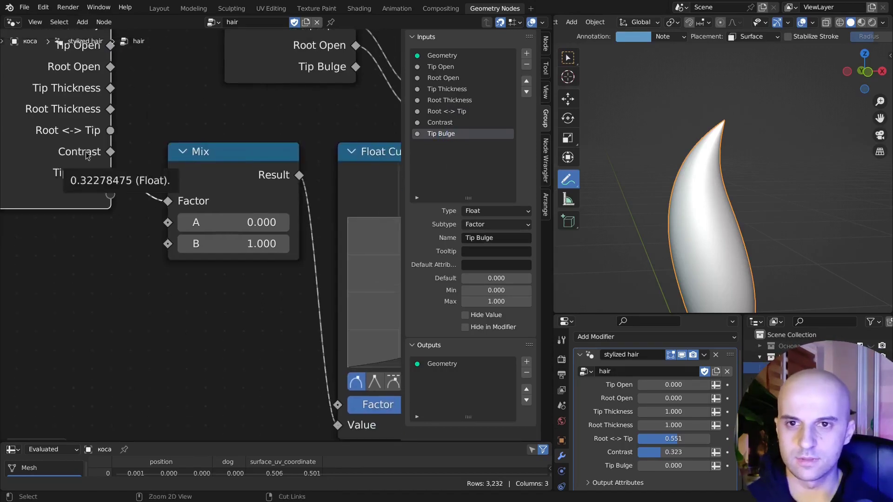
pyautogui.hotkey('ctrl', 'h')
pyautogui.press('g')
pyautogui.click(110, 273)
# - Delete the Mix node before the Float Curve and connect Tip Bulge directly to the Float Curve's Value
pyautogui.moveTo(240, 307); pyautogui.dragTo(213, 216)
pyautogui.press('x')
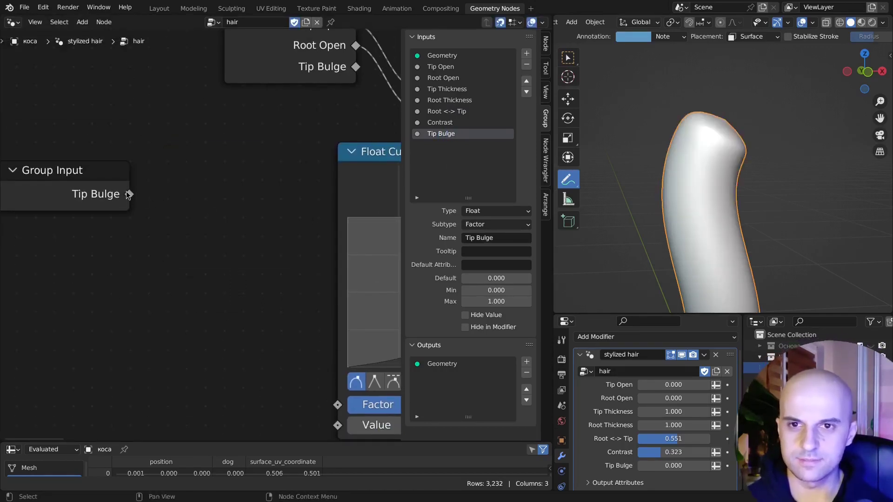
pyautogui.moveTo(130, 194); pyautogui.dragTo(337, 421)
pyautogui.moveTo(81, 166); pyautogui.dragTo(233, 374)
pyautogui.scroll(-4, 275, 349)
pyautogui.moveTo(284, 343); pyautogui.dragTo(98, 289, button='middle')
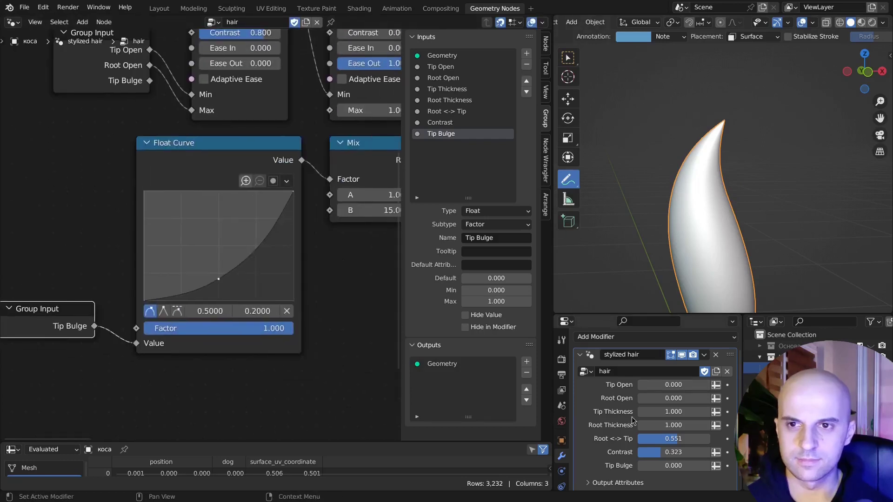
# - Test Tip Bulge at about 0.348 and 0.994, checking both ends of the strand, and return it to 0
pyautogui.moveTo(643, 466); pyautogui.dragTo(662, 468)
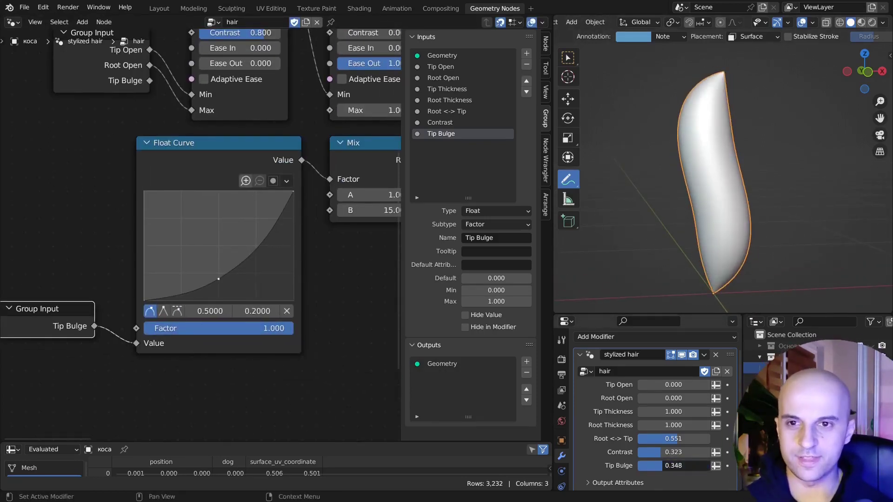
pyautogui.keyDown('shift'); pyautogui.moveTo(822, 215); pyautogui.dragTo(820, 187, button='middle'); pyautogui.keyUp('shift')
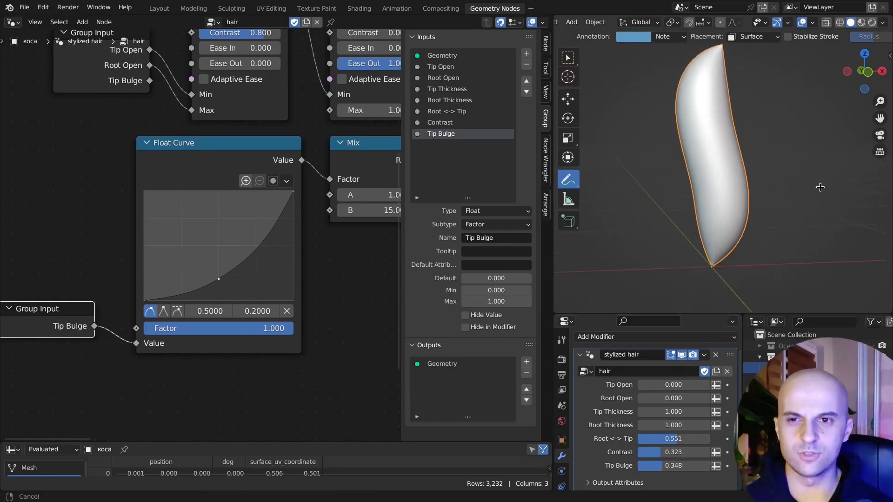
pyautogui.moveTo(668, 466); pyautogui.dragTo(715, 466)
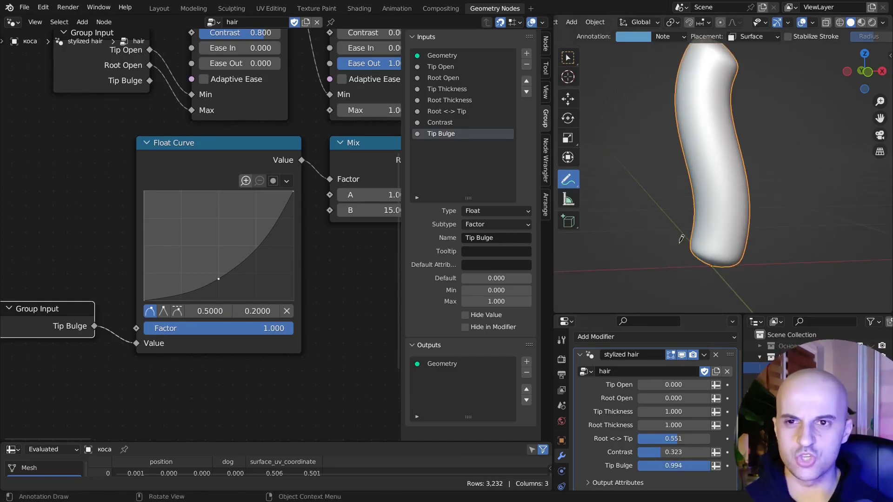
pyautogui.moveTo(679, 242); pyautogui.dragTo(754, 244)
pyautogui.hotkey('ctrl', 'z')
pyautogui.moveTo(693, 466); pyautogui.dragTo(640, 469)
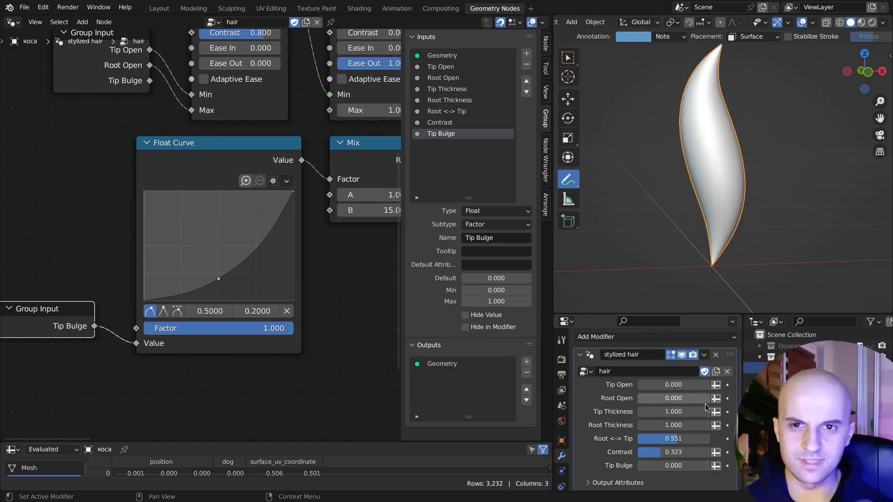
pyautogui.moveTo(663, 401)
pyautogui.mouseDown()
pyautogui.moveTo(718, 401)
pyautogui.moveTo(661, 401)
pyautogui.mouseUp()
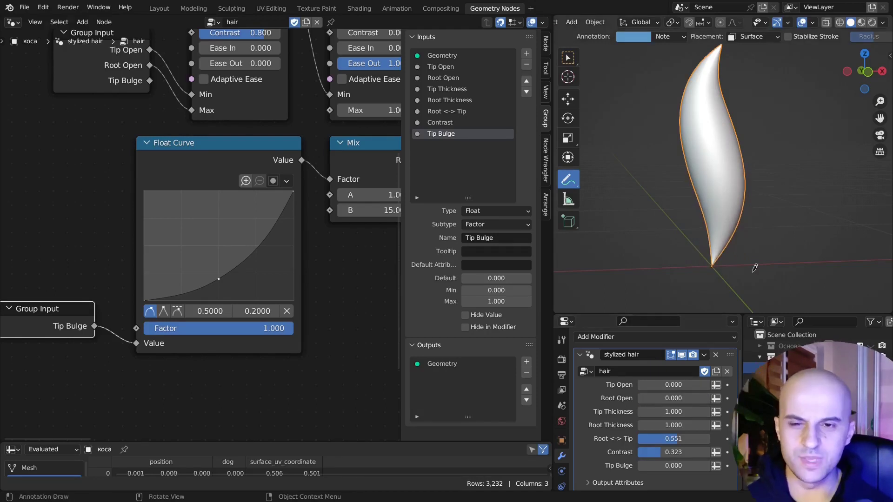
pyautogui.moveTo(754, 269); pyautogui.dragTo(736, 244, button='middle')
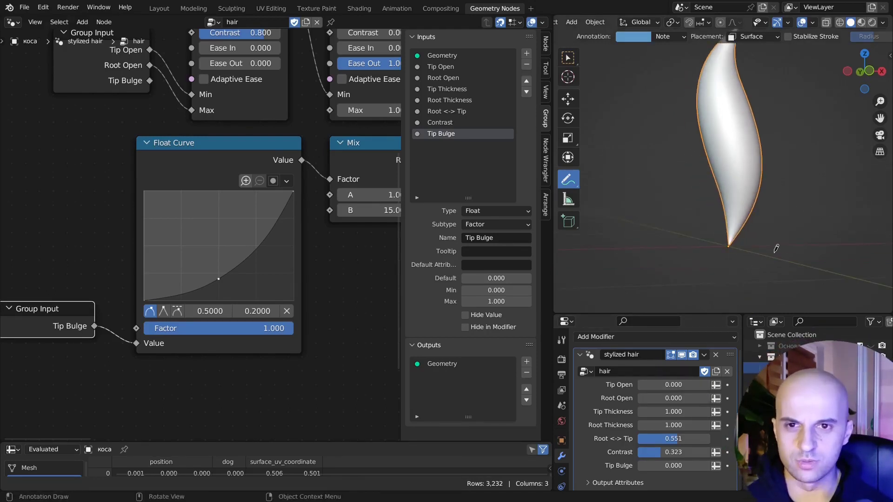
pyautogui.keyDown('shift'); pyautogui.moveTo(688, 46); pyautogui.dragTo(690, 97, button='middle'); pyautogui.keyUp('shift')
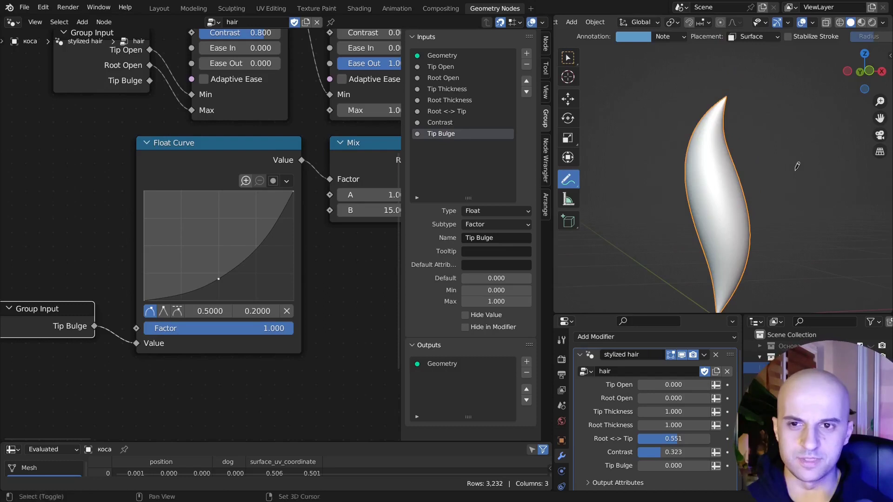
pyautogui.keyDown('shift'); pyautogui.moveTo(797, 166); pyautogui.dragTo(749, 191, button='middle'); pyautogui.keyUp('shift')
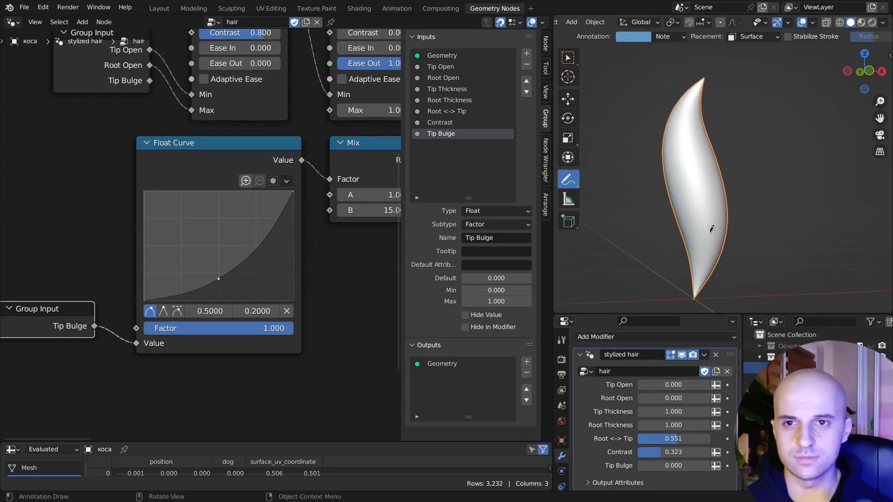
# - Duplicate the MASK node below the Float Curve and set the copy's Contrast to 1
pyautogui.click(260, 320)
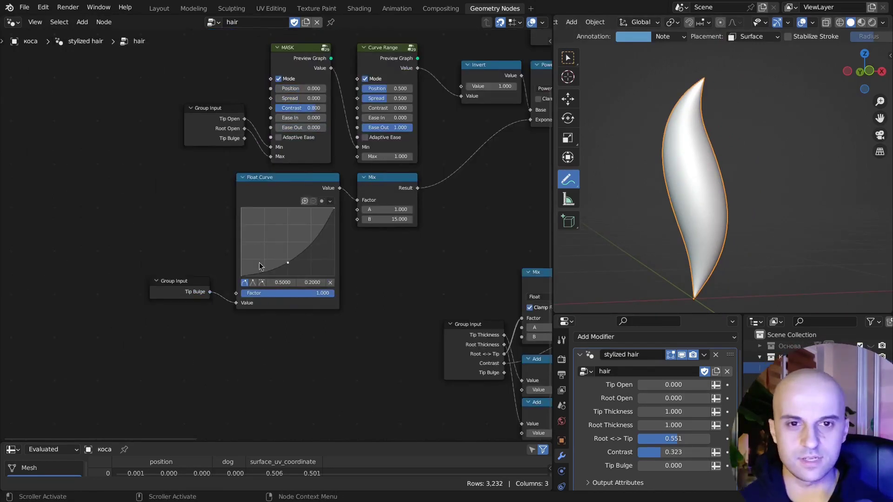
pyautogui.moveTo(252, 123); pyautogui.dragTo(234, 155, button='middle')
pyautogui.click(272, 99)
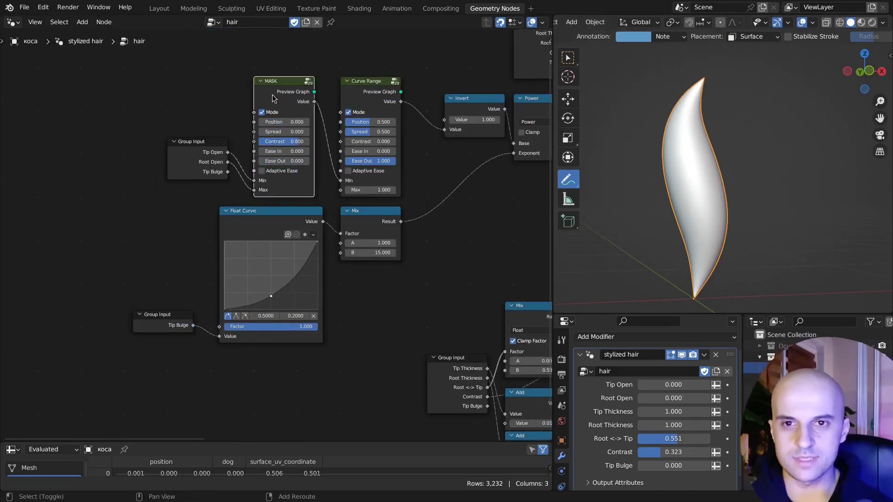
pyautogui.hotkey('shift', 'd')
pyautogui.click(280, 384)
pyautogui.moveTo(351, 430); pyautogui.dragTo(351, 302, button='middle')
pyautogui.scroll(6, 351, 302)
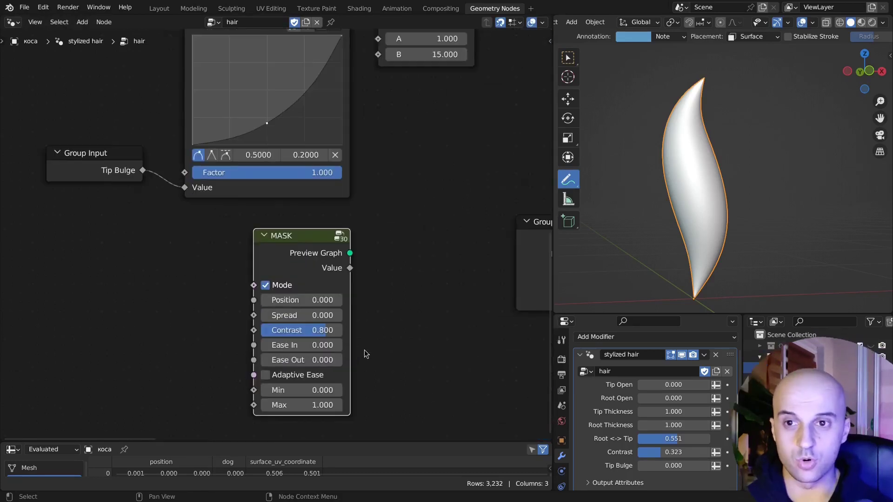
pyautogui.scroll(-5, 431, 315)
pyautogui.moveTo(492, 185); pyautogui.dragTo(417, 216, button='middle')
# - Shift the Float Curve chain aside, move the copied MASK below the Power node, and connect its Value to the Exponent
pyautogui.moveTo(361, 263); pyautogui.dragTo(127, 221)
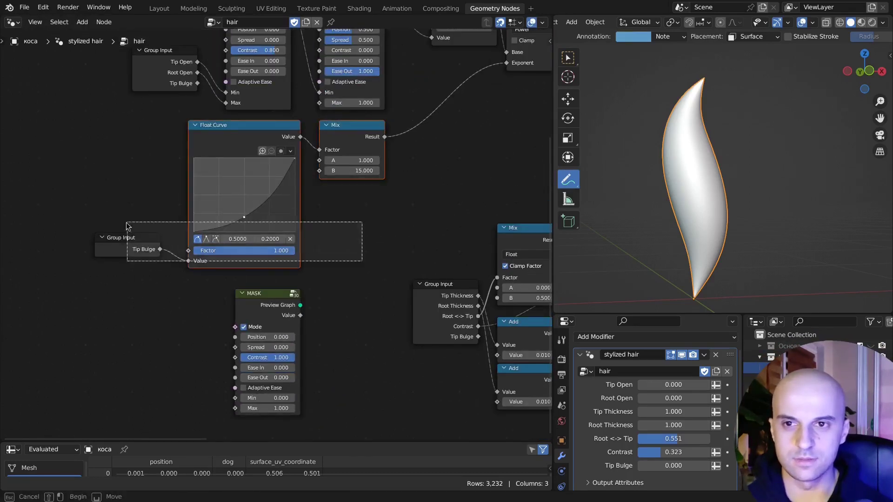
pyautogui.moveTo(232, 124); pyautogui.dragTo(177, 134)
pyautogui.moveTo(271, 300); pyautogui.dragTo(462, 121)
pyautogui.moveTo(465, 123); pyautogui.dragTo(385, 272, button='middle')
pyautogui.scroll(4, 409, 283)
pyautogui.moveTo(411, 284); pyautogui.dragTo(436, 181)
pyautogui.keyDown('shift'); pyautogui.scroll(-4, 360, 255); pyautogui.keyUp('shift')
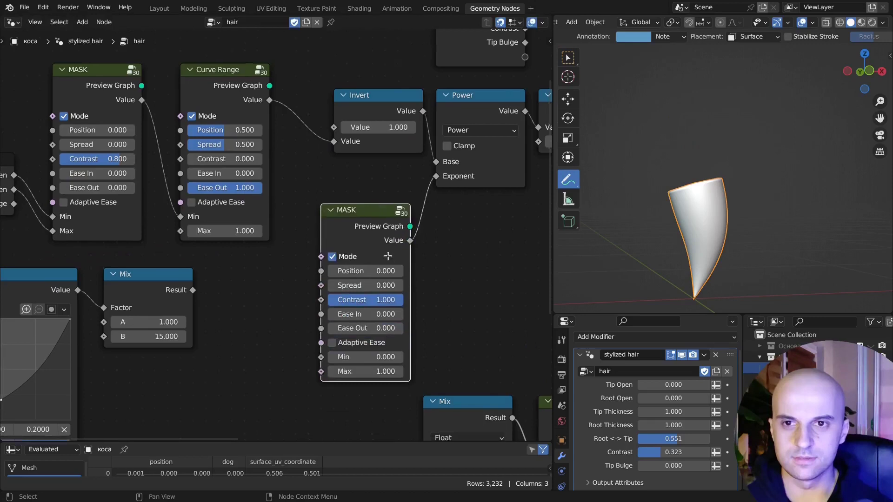
# - Set the Min of the MASK node driving the exponent to 1
pyautogui.click(371, 285)
pyautogui.write('1')
pyautogui.press('Return')
pyautogui.moveTo(375, 286)
pyautogui.mouseDown()
pyautogui.moveTo(420, 286)
pyautogui.moveTo(375, 286)
pyautogui.mouseUp()
pyautogui.rightClick(375, 286)
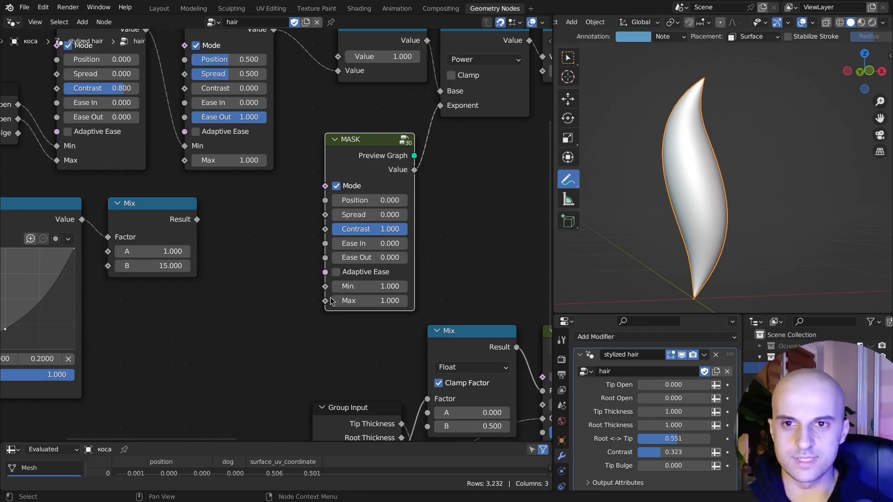
pyautogui.click(372, 300)
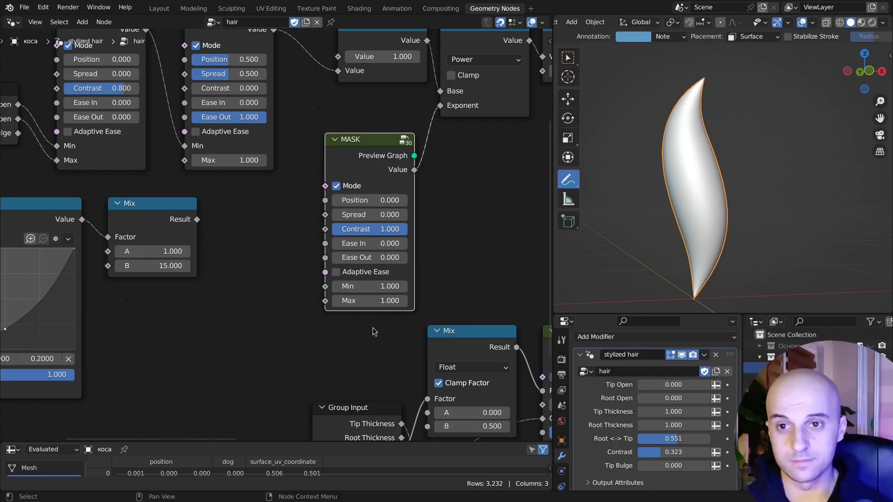
# - Connect the Mix Result to the Min of the MASK driving the exponent and move the Float Curve chain closer beneath the upper nodes
pyautogui.moveTo(197, 219); pyautogui.dragTo(235, 218)
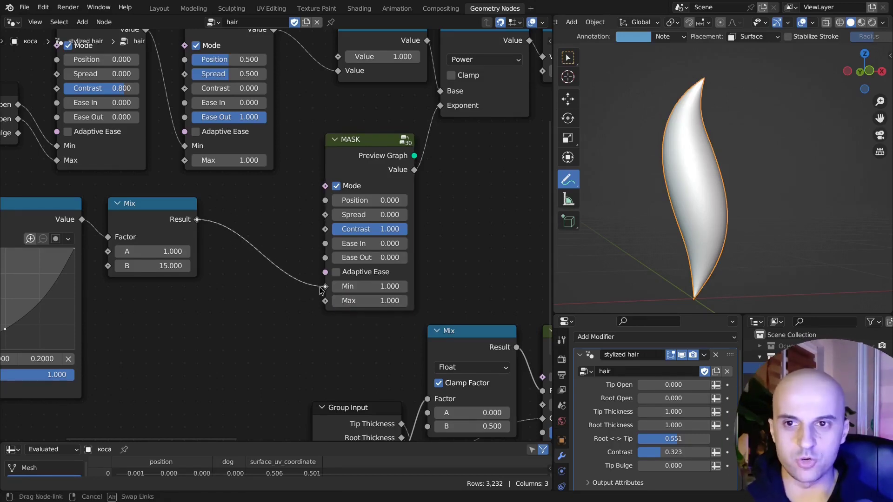
pyautogui.moveTo(320, 291); pyautogui.dragTo(319, 292)
pyautogui.scroll(-4, 254, 316)
pyautogui.moveTo(254, 316); pyautogui.dragTo(359, 279, button='middle')
pyautogui.moveTo(333, 362); pyautogui.dragTo(72, 225)
pyautogui.press('g')
pyautogui.click(127, 225)
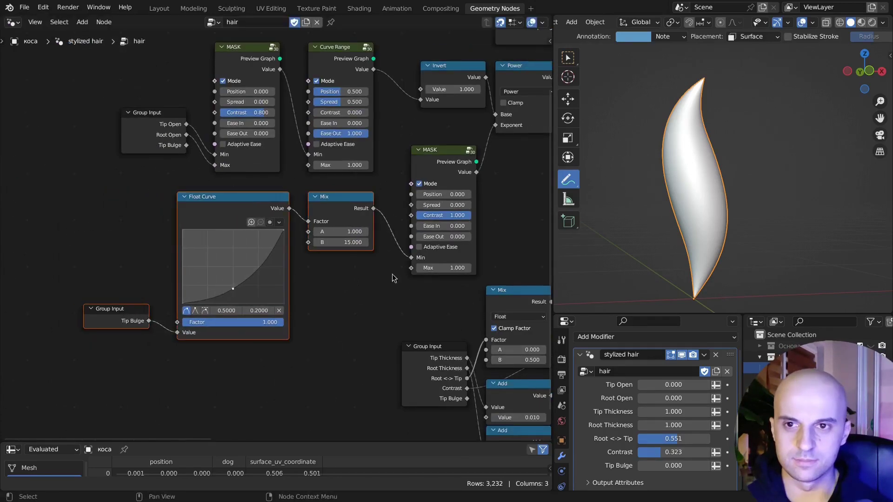
# - Try Tip Bulge at about 0.089
pyautogui.moveTo(392, 278); pyautogui.dragTo(324, 234, button='middle')
pyautogui.moveTo(670, 466)
pyautogui.mouseDown()
pyautogui.moveTo(698, 465)
pyautogui.moveTo(667, 466)
pyautogui.mouseUp()
pyautogui.scroll(2, 358, 257)
pyautogui.moveTo(359, 257); pyautogui.dragTo(302, 301, button='middle')
pyautogui.scroll(2, 312, 295)
pyautogui.keyDown('shift'); pyautogui.moveTo(362, 270); pyautogui.dragTo(497, 270); pyautogui.keyUp('shift')
pyautogui.press('Escape')
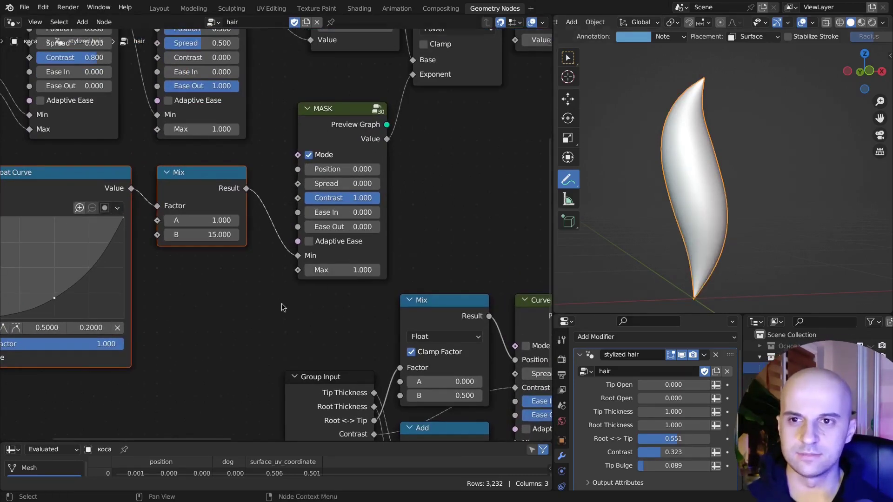
pyautogui.scroll(-3, 264, 311)
pyautogui.moveTo(264, 311); pyautogui.dragTo(321, 301, button='middle')
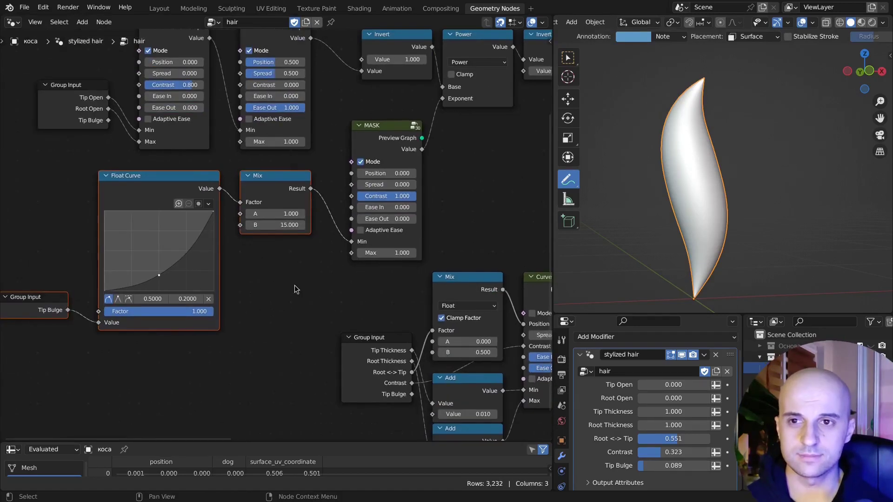
# - Raise Tip Bulge to about 0.430, examine the strand's tip outline up close and erase the annotation drawn beside it
pyautogui.moveTo(652, 464); pyautogui.dragTo(676, 464)
pyautogui.scroll(4, 663, 214)
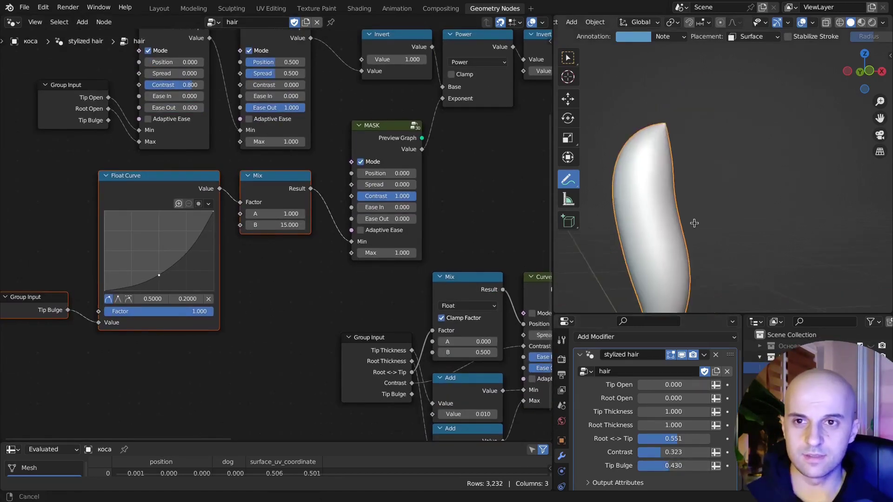
pyautogui.keyDown('shift'); pyautogui.moveTo(714, 205); pyautogui.dragTo(683, 225, button='middle'); pyautogui.keyUp('shift')
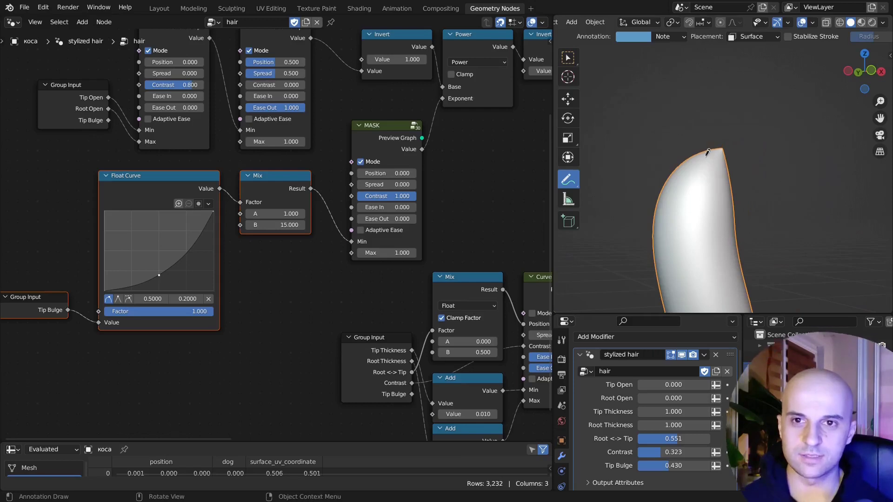
pyautogui.moveTo(707, 152); pyautogui.dragTo(677, 172, button='middle')
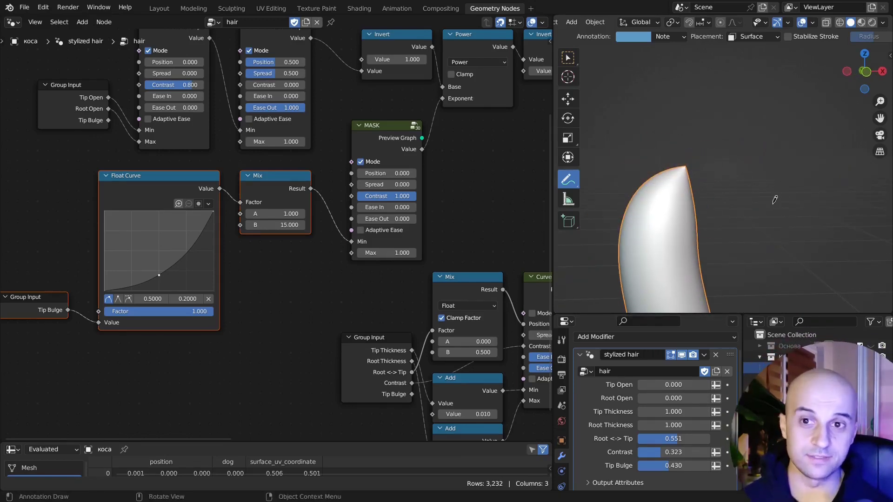
pyautogui.moveTo(774, 200)
pyautogui.mouseDown(button='middle')
pyautogui.moveTo(750, 189)
pyautogui.moveTo(774, 187)
pyautogui.mouseUp(button='middle')
pyautogui.scroll(1, 746, 186)
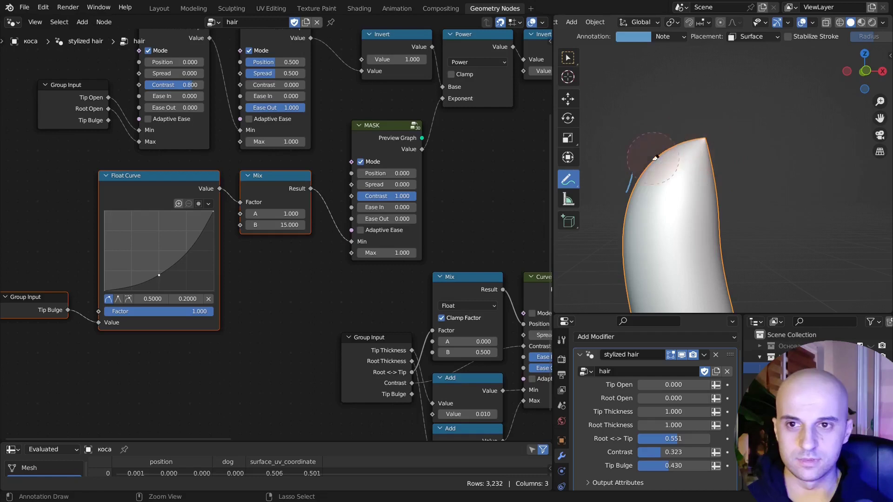
pyautogui.keyDown('ctrl'); pyautogui.moveTo(655, 158); pyautogui.dragTo(630, 182); pyautogui.keyUp('ctrl')
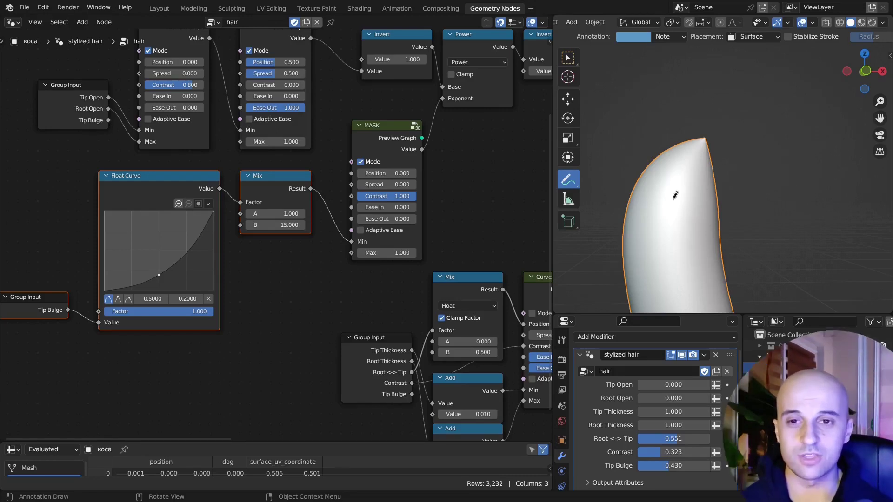
# - Move the opening and bulge nodes, from the Group Inputs through the last Invert, away from the Multiply node to make room
pyautogui.scroll(-3, 266, 312)
pyautogui.moveTo(251, 328); pyautogui.dragTo(346, 302, button='middle')
pyautogui.scroll(1, 332, 306)
pyautogui.scroll(-4, 421, 251)
pyautogui.moveTo(484, 228); pyautogui.dragTo(379, 285, button='middle')
pyautogui.moveTo(437, 299); pyautogui.dragTo(114, 173)
pyautogui.keyDown('shift'); pyautogui.click(100, 338); pyautogui.keyUp('shift')
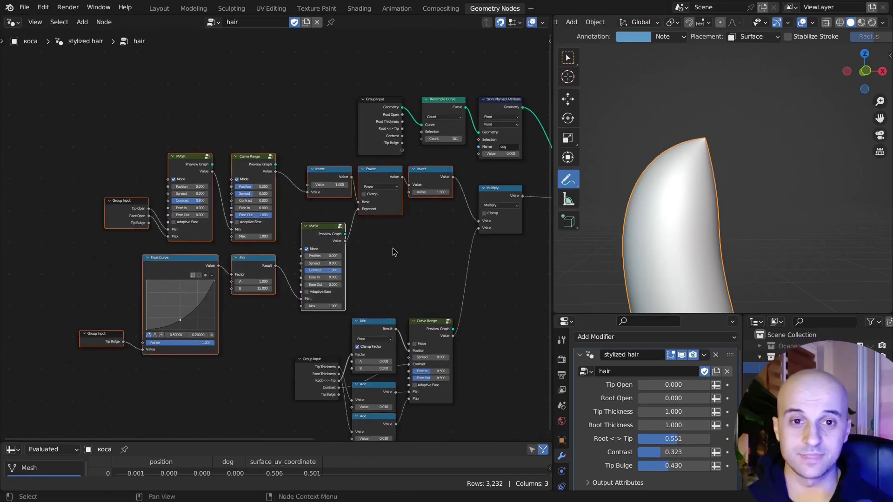
pyautogui.press('g')
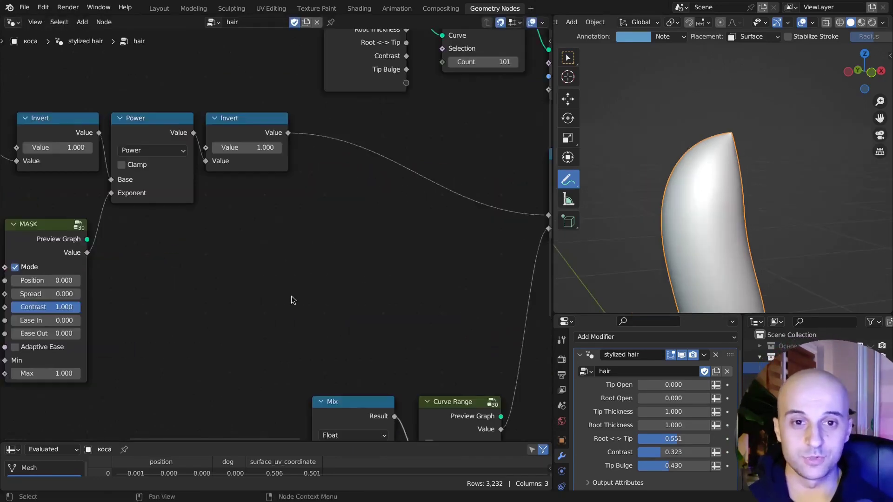
# - Add a Square Root math node between the last Invert node and the first Value of the Multiply node
pyautogui.moveTo(293, 300); pyautogui.dragTo(279, 315, button='middle')
pyautogui.hotkey('shift', 'a')
pyautogui.write('s')
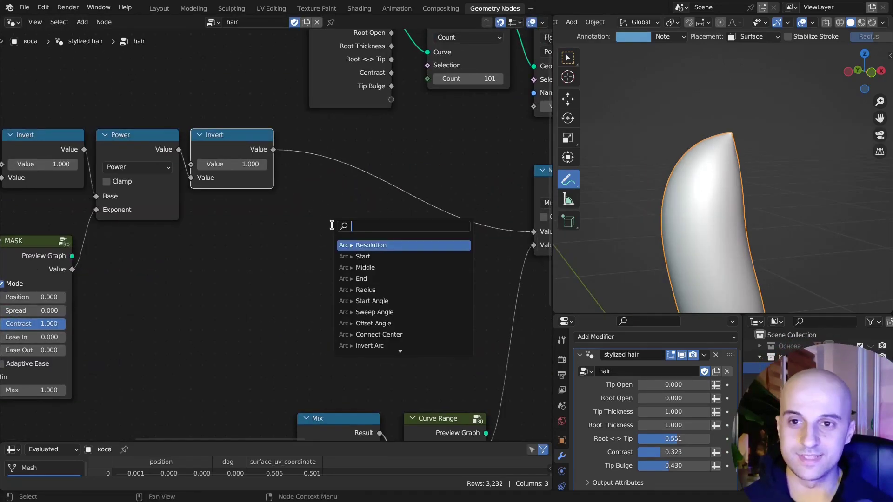
pyautogui.write('q')
pyautogui.press('Return')
pyautogui.click(331, 225)
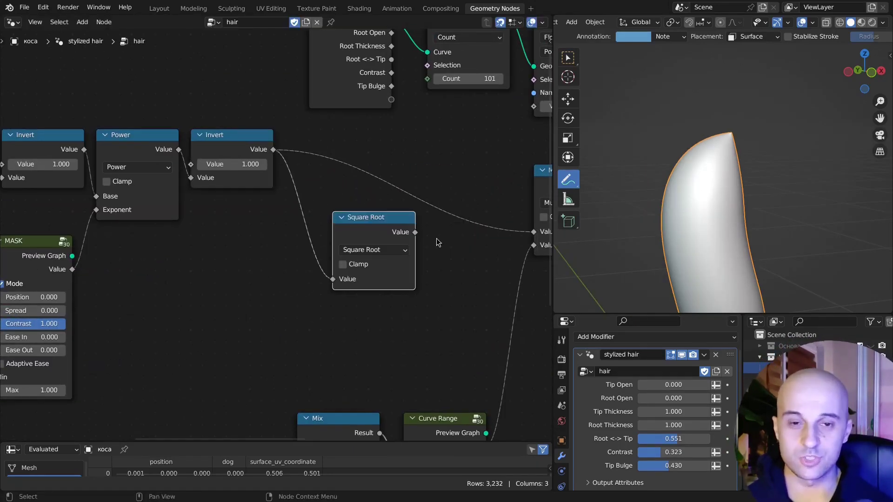
pyautogui.moveTo(415, 232); pyautogui.dragTo(534, 232)
pyautogui.moveTo(374, 275); pyautogui.dragTo(363, 227)
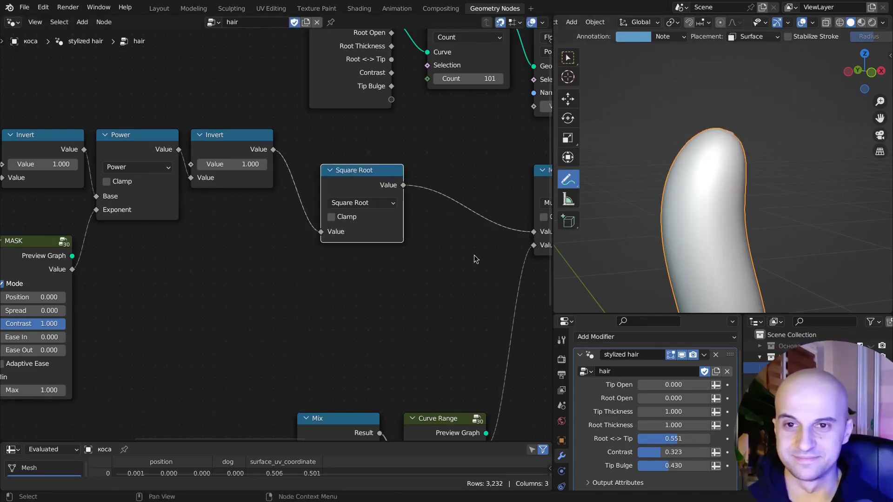
# - Place the Square Root node below Invert and compare the tip with Invert and with Square Root feeding Multiply
pyautogui.moveTo(365, 186); pyautogui.dragTo(234, 222)
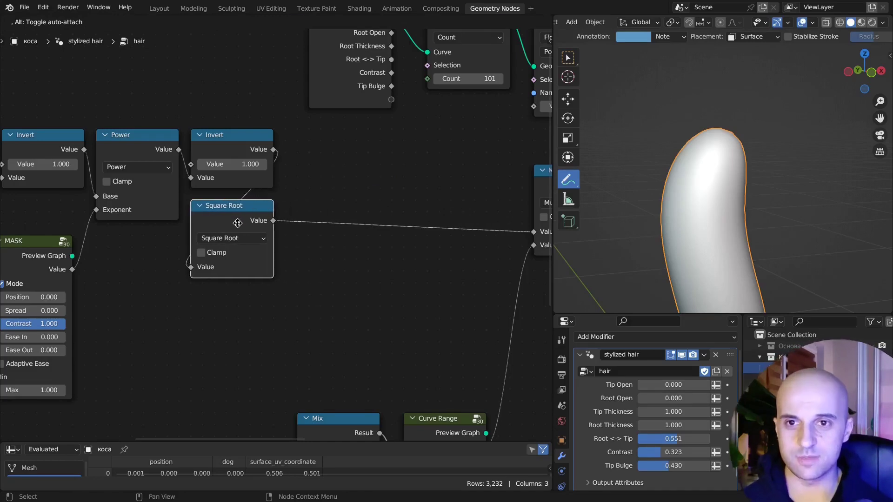
pyautogui.keyDown('shift'); pyautogui.moveTo(348, 181); pyautogui.dragTo(313, 190, button='middle'); pyautogui.keyUp('shift')
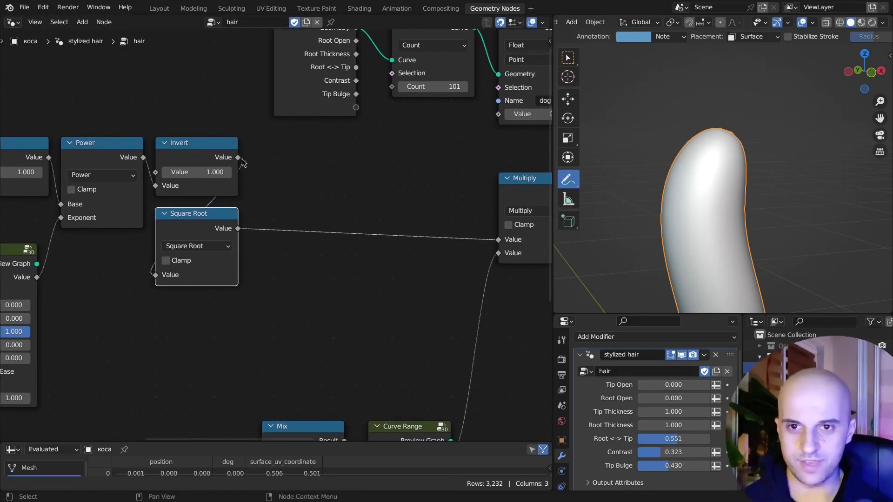
pyautogui.moveTo(238, 157); pyautogui.dragTo(497, 240)
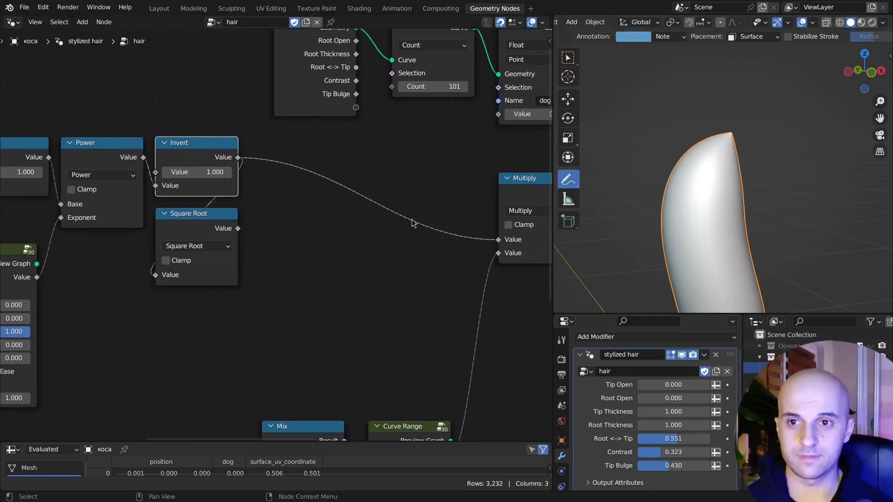
pyautogui.moveTo(239, 228); pyautogui.dragTo(498, 239)
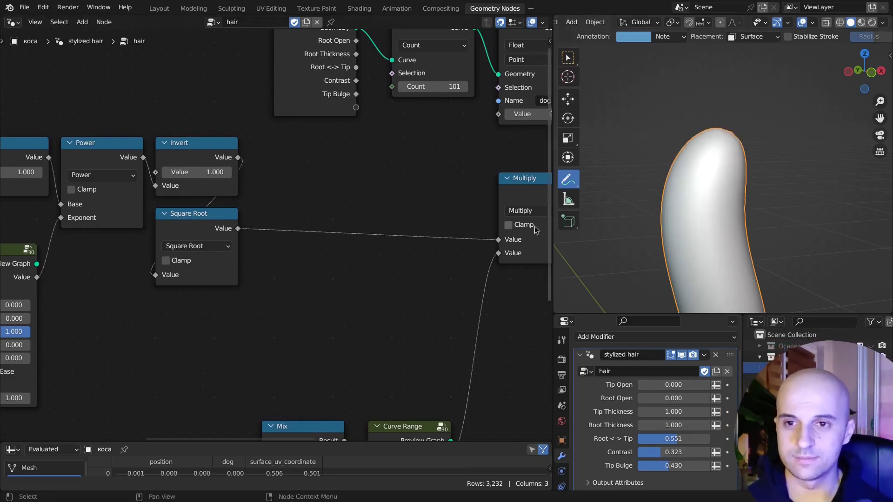
# - Add a Float Mix with Invert as A and Square Root as B, feed its Result into Multiply, and set Factor to 0
pyautogui.moveTo(238, 158); pyautogui.dragTo(304, 185)
pyautogui.write('mix')
pyautogui.press('Return')
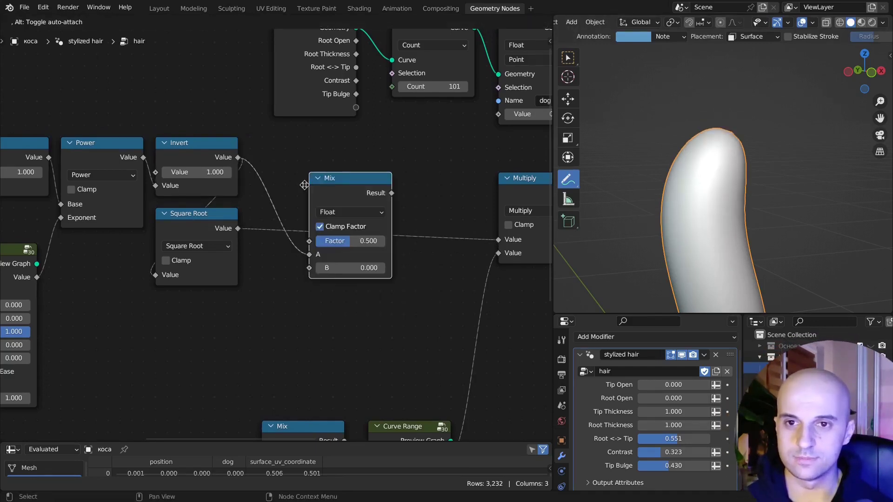
pyautogui.click(293, 163)
pyautogui.moveTo(239, 228); pyautogui.dragTo(297, 245)
pyautogui.moveTo(380, 169); pyautogui.dragTo(498, 240)
pyautogui.moveTo(347, 174); pyautogui.dragTo(324, 161)
pyautogui.moveTo(315, 205); pyautogui.dragTo(282, 206)
# - Duplicate the Group Input beside the original, expose the Mix's Factor as a new group input and name it Tip Shape
pyautogui.keyDown('ctrl'); pyautogui.moveTo(598, 242); pyautogui.dragTo(612, 218, button='middle'); pyautogui.keyUp('ctrl')
pyautogui.moveTo(328, 236); pyautogui.dragTo(373, 317, button='middle')
pyautogui.moveTo(317, 286); pyautogui.dragTo(214, 147)
pyautogui.click(351, 137)
pyautogui.hotkey('shift', 'd')
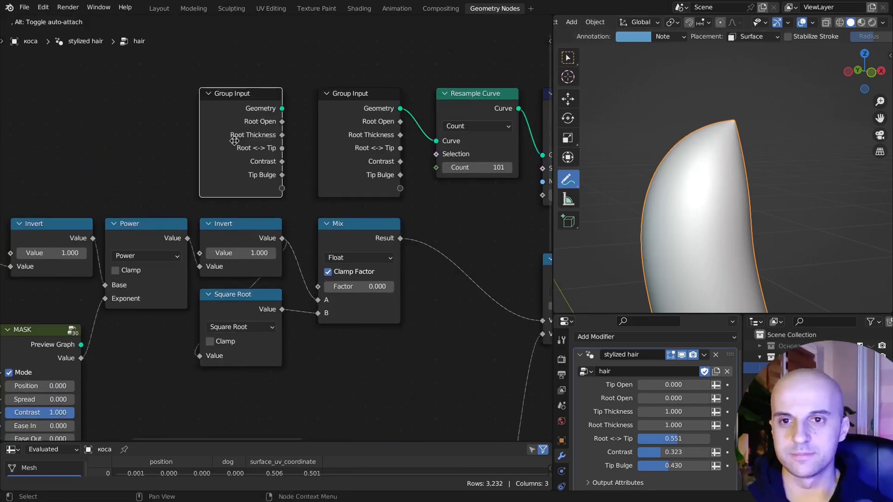
pyautogui.click(233, 137)
pyautogui.moveTo(282, 187); pyautogui.dragTo(318, 286)
pyautogui.press('n')
pyautogui.doubleClick(440, 144)
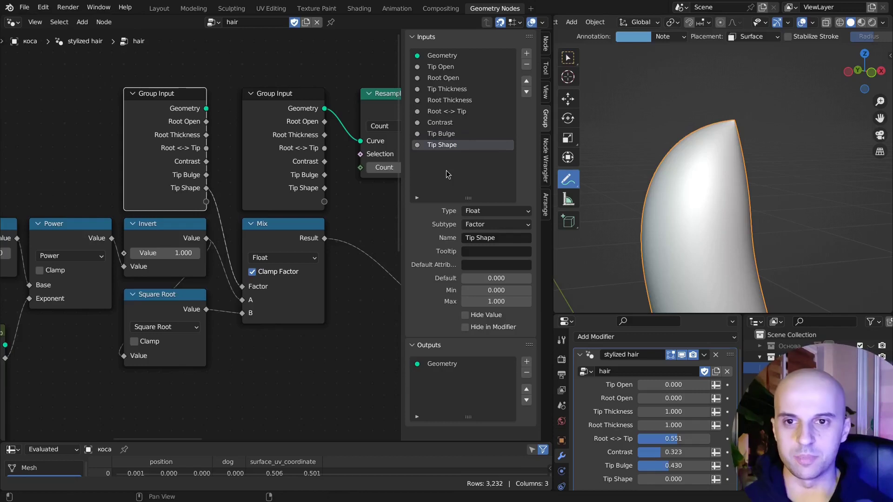
# - Hide the copied Group Input's unused sockets, place it just above the Invert node, and test Tip Shape, leaving it at 0
pyautogui.hotkey('ctrl', 'h')
pyautogui.moveTo(173, 113); pyautogui.dragTo(174, 207)
pyautogui.scroll(-2, 640, 424)
pyautogui.moveTo(651, 452); pyautogui.dragTo(640, 452)
pyautogui.press('n')
# - Move Curve Circle away from the main chain and insert a Transform Geometry node between it and the Curve to Mesh profile
pyautogui.press('Home')
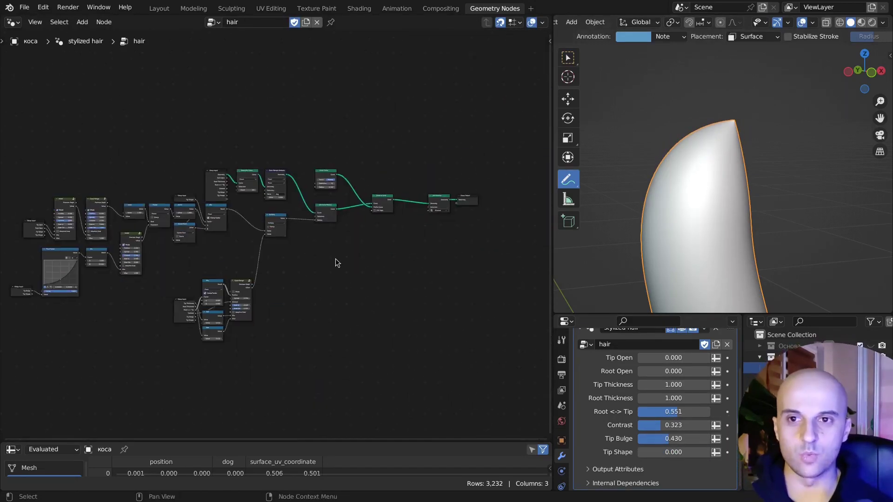
pyautogui.moveTo(749, 186); pyautogui.dragTo(752, 167, button='middle')
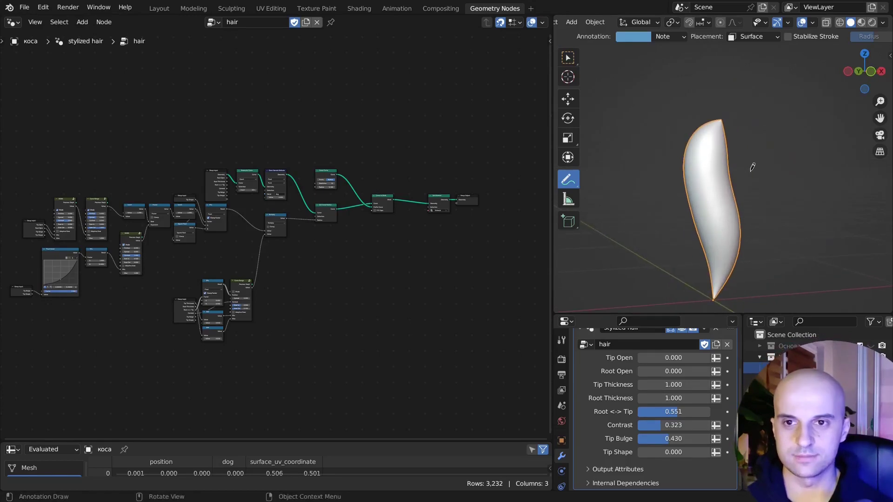
pyautogui.scroll(5, 386, 160)
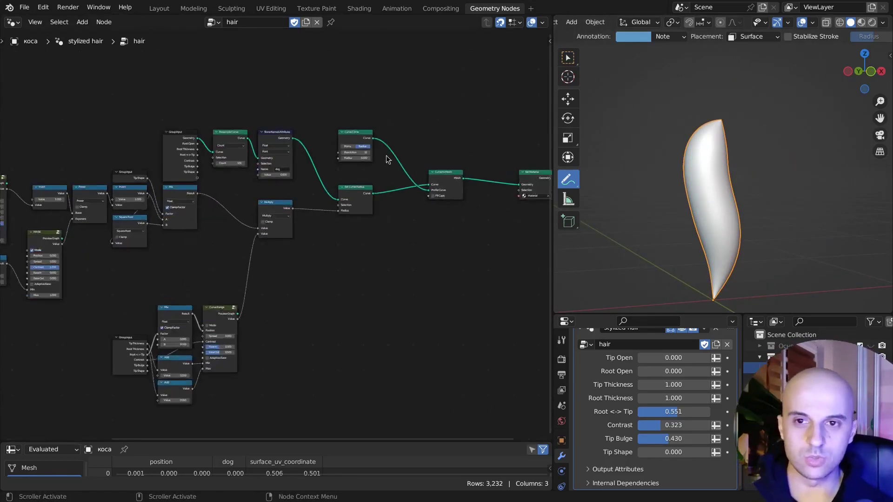
pyautogui.moveTo(395, 262); pyautogui.dragTo(235, 138)
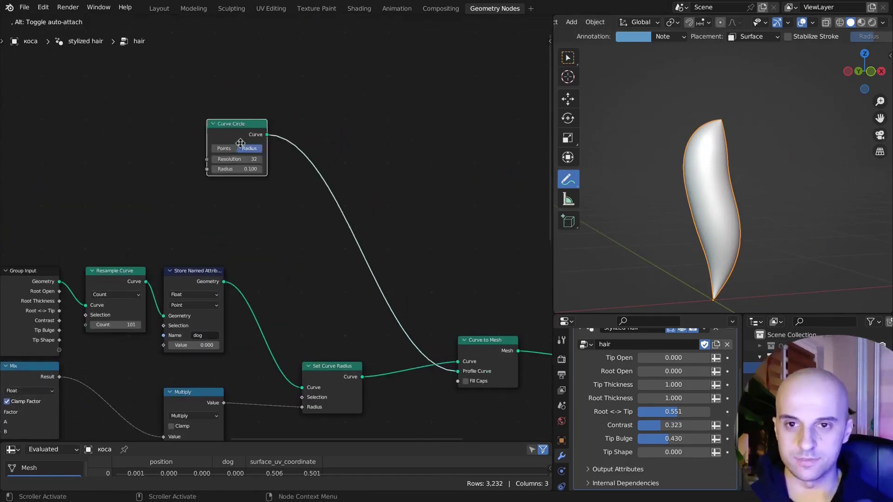
pyautogui.scroll(3, 297, 171)
pyautogui.hotkey('shift', 'a')
pyautogui.write('tras')
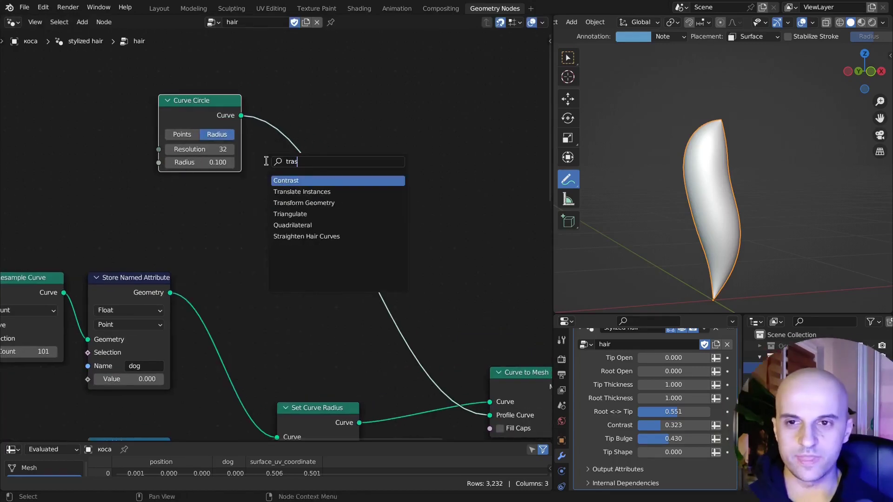
pyautogui.write('f')
pyautogui.press('Return')
pyautogui.click(265, 105)
pyautogui.scroll(3, 391, 240)
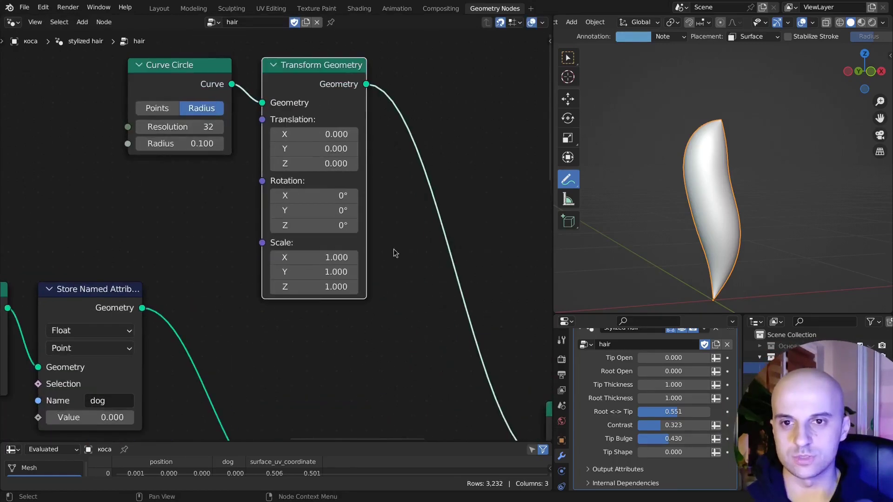
# - Try scaling the circle profile in Transform Geometry, with Y at about 0.160, and inspect the strand's flatness
pyautogui.moveTo(412, 275); pyautogui.dragTo(436, 315, button='middle')
pyautogui.scroll(1, 437, 316)
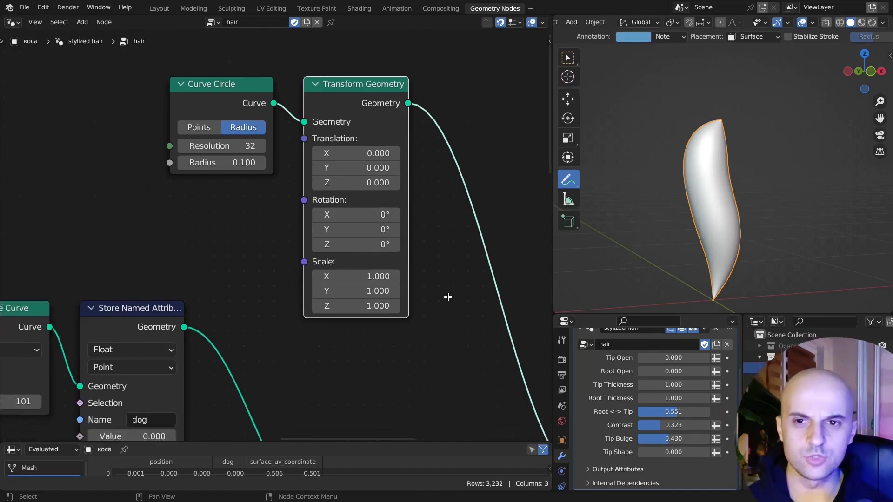
pyautogui.moveTo(377, 306); pyautogui.dragTo(326, 306)
pyautogui.moveTo(762, 218)
pyautogui.mouseDown(button='middle')
pyautogui.moveTo(774, 222)
pyautogui.moveTo(739, 224)
pyautogui.mouseUp(button='middle')
pyautogui.moveTo(410, 306); pyautogui.dragTo(396, 306)
pyautogui.moveTo(676, 227); pyautogui.dragTo(699, 213, button='middle')
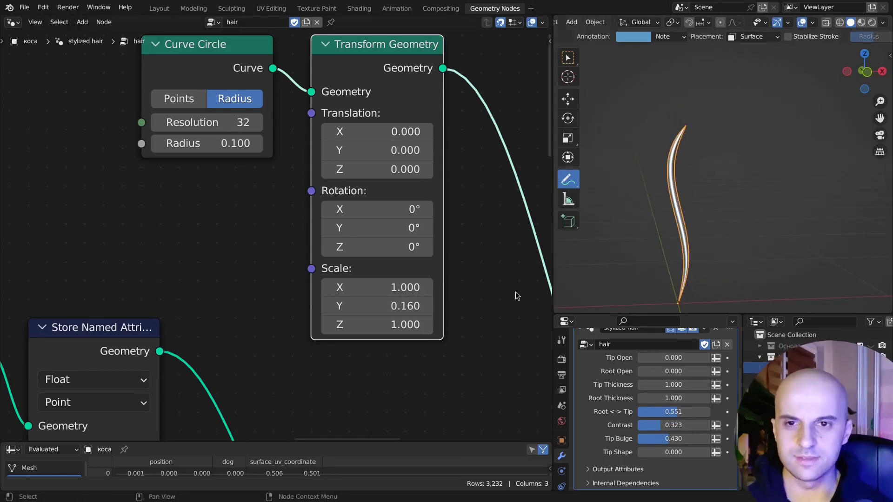
# - Set the Transform Geometry node's Y scale to 0.1 and undo the annotation stroke drawn near the strand
pyautogui.click(386, 306)
pyautogui.write('.1')
pyautogui.press('Return')
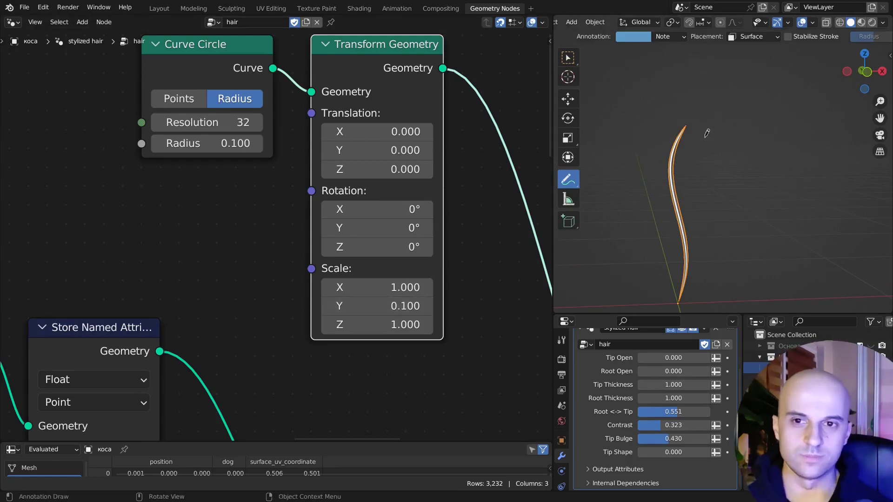
pyautogui.moveTo(728, 156); pyautogui.dragTo(708, 144)
pyautogui.hotkey('ctrl', 'z')
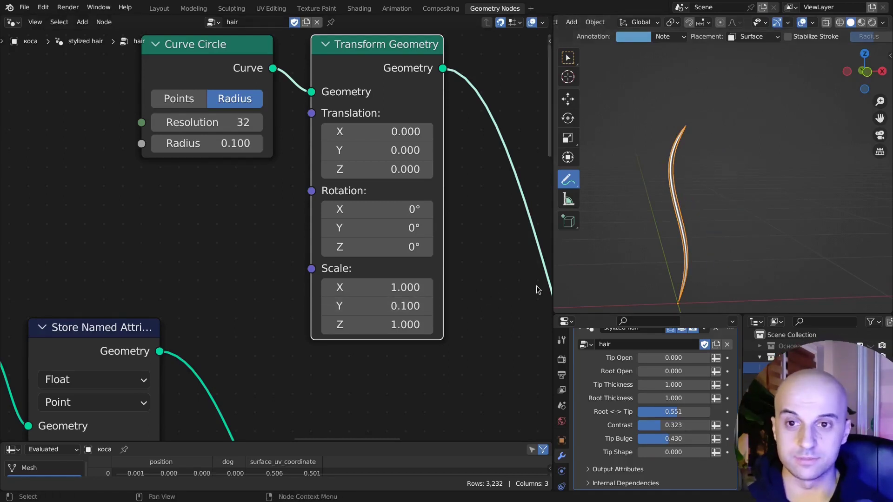
# - Hide the Transform Geometry node's Translation and Rotation inputs, using a temporary link to keep Scale shown, and cut that link
pyautogui.moveTo(465, 292); pyautogui.dragTo(453, 302, button='middle')
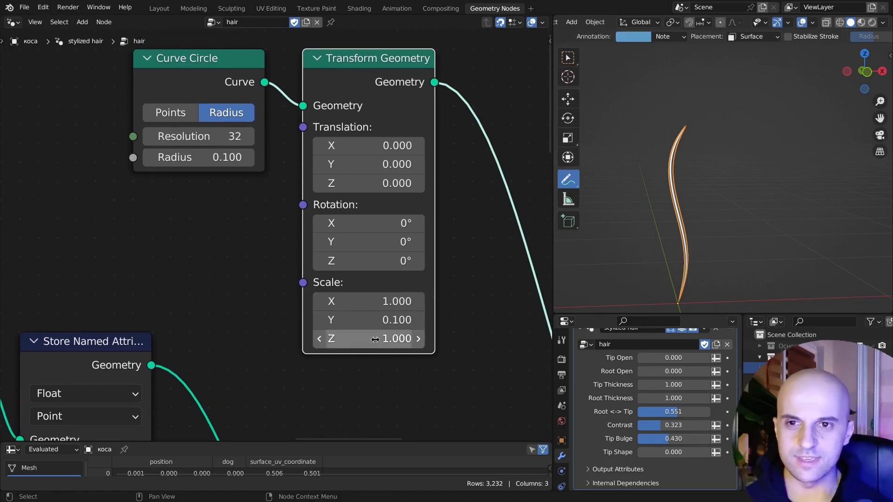
pyautogui.moveTo(303, 282); pyautogui.dragTo(303, 284)
pyautogui.moveTo(251, 264); pyautogui.dragTo(252, 265)
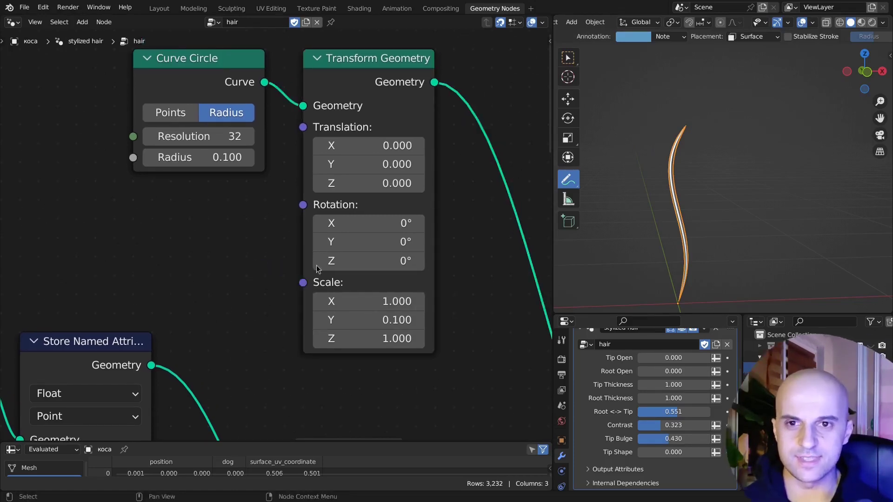
pyautogui.moveTo(264, 82); pyautogui.dragTo(302, 282)
pyautogui.click(369, 89)
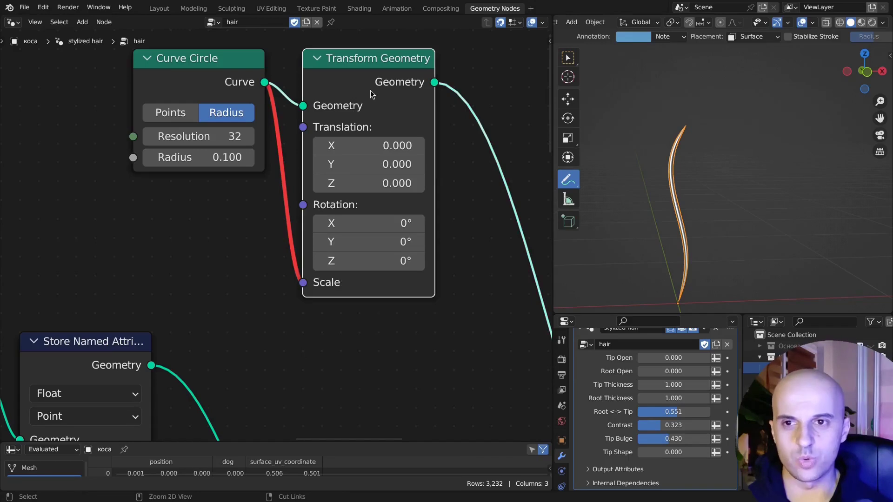
pyautogui.hotkey('ctrl', 'h')
pyautogui.keyDown('ctrl'); pyautogui.moveTo(293, 119); pyautogui.dragTo(295, 122, button='right'); pyautogui.keyUp('ctrl')
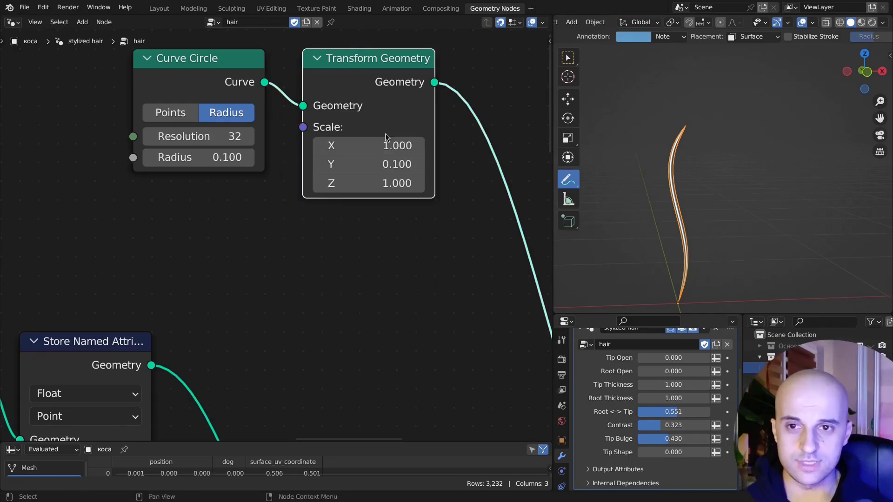
# - Shift the Curve Circle and Transform Geometry nodes together to a clearer spot above the main chain
pyautogui.moveTo(448, 241); pyautogui.dragTo(235, 112)
pyautogui.press('g')
pyautogui.click(288, 134)
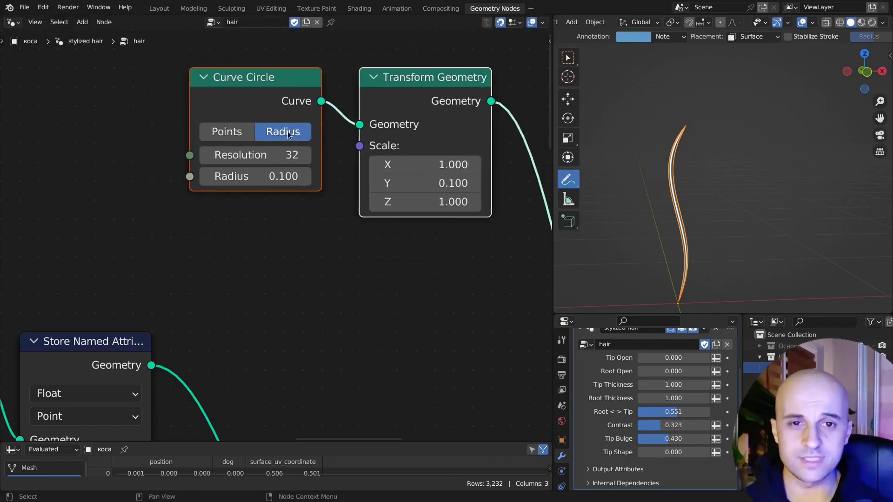
pyautogui.scroll(-4, 351, 234)
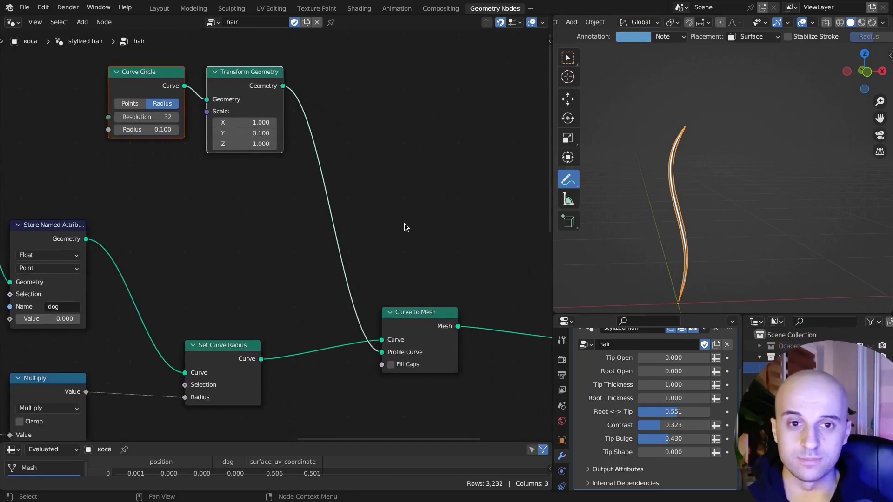
# - Duplicate Curve to Mesh with its links, place the copy above, and feed the unscaled Curve Circle into the original's Profile Curve
pyautogui.moveTo(403, 224); pyautogui.dragTo(392, 240, button='middle')
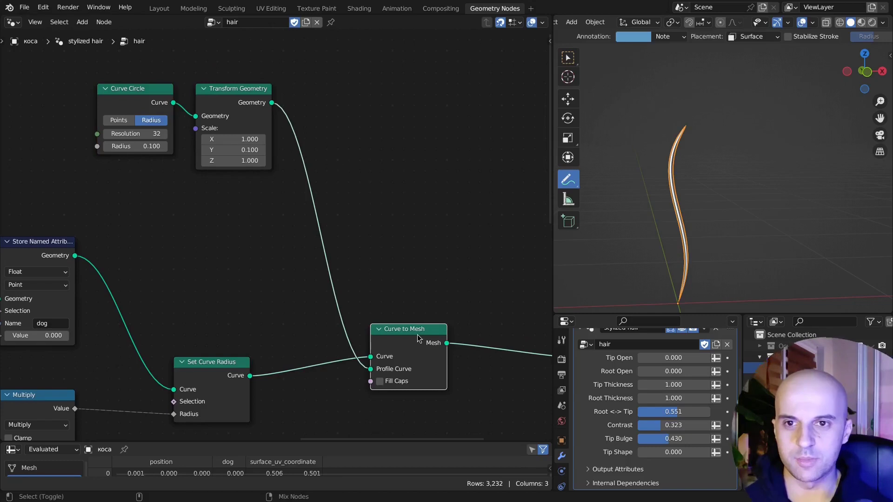
pyautogui.hotkey('ctrl', 'shift', 'd')
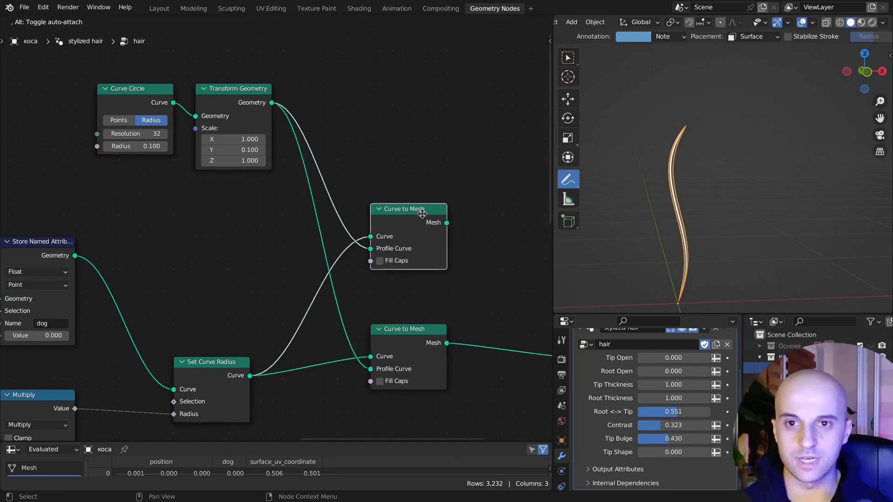
pyautogui.click(423, 218)
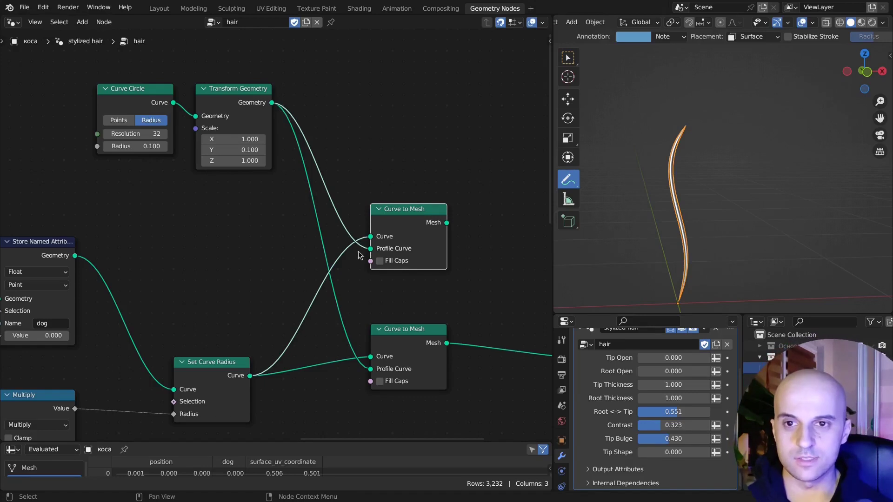
pyautogui.moveTo(174, 103); pyautogui.dragTo(235, 233)
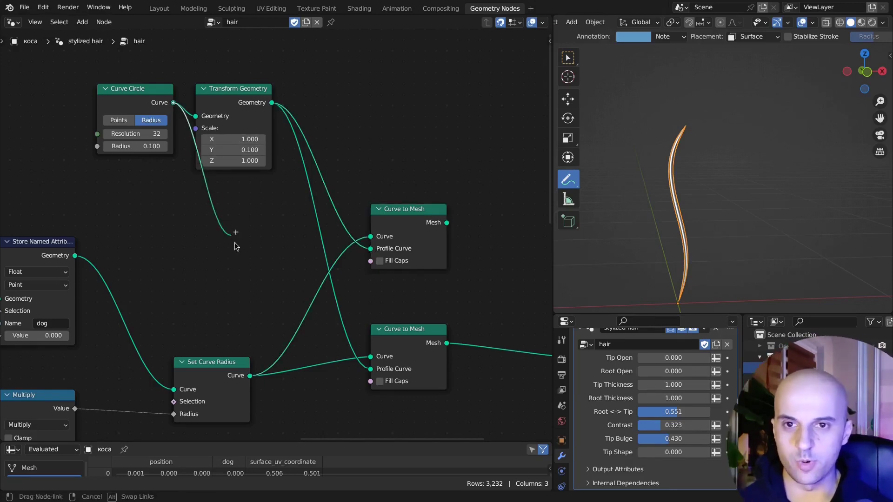
pyautogui.moveTo(372, 371); pyautogui.dragTo(371, 369)
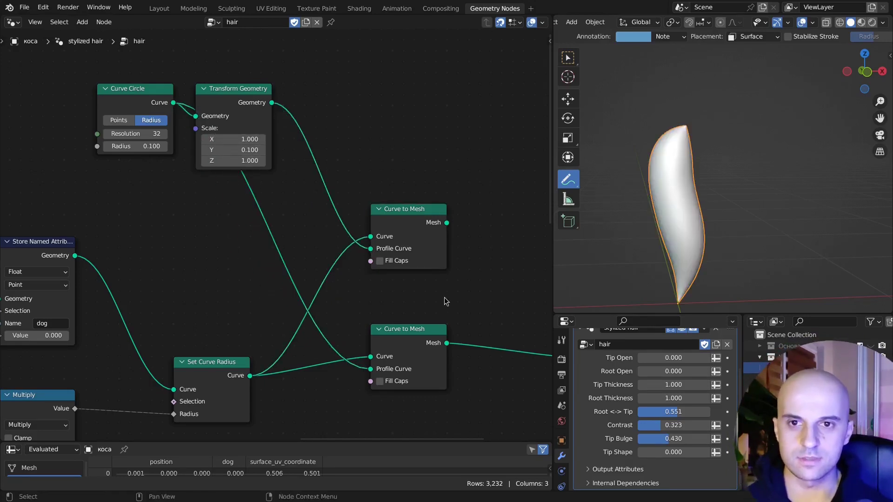
# - Compare the flattened and round strands by previewing both Curve to Mesh outputs in a Viewer, and delete the Viewer
pyautogui.moveTo(445, 297); pyautogui.dragTo(317, 288, button='middle')
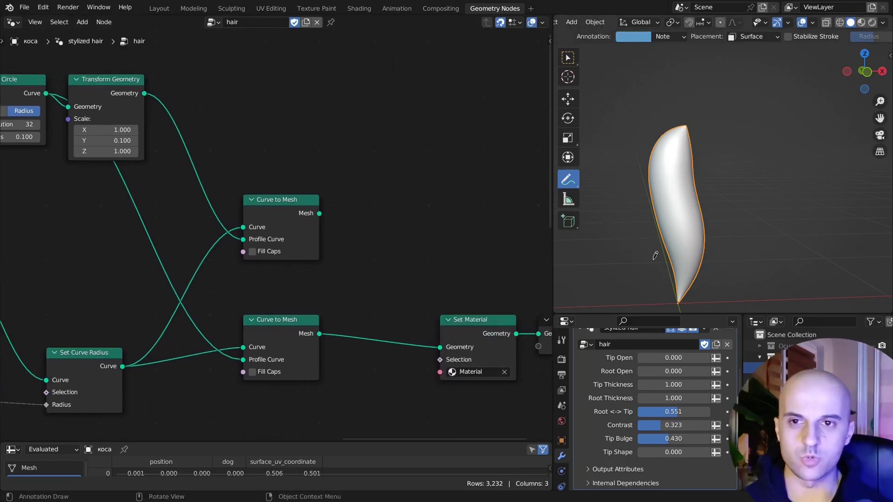
pyautogui.keyDown('ctrl'); pyautogui.keyDown('shift'); pyautogui.click(299, 220); pyautogui.keyUp('shift'); pyautogui.keyUp('ctrl')
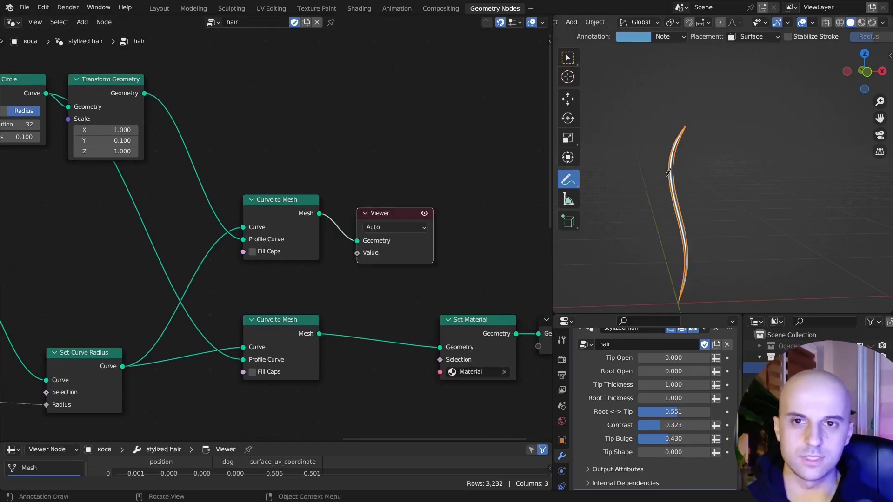
pyautogui.moveTo(707, 240); pyautogui.dragTo(743, 225, button='middle')
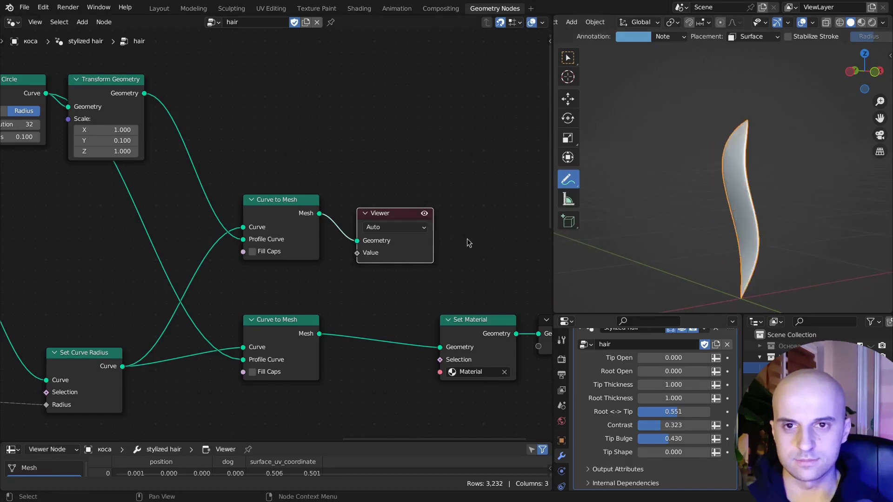
pyautogui.keyDown('ctrl'); pyautogui.keyDown('shift'); pyautogui.click(296, 336); pyautogui.keyUp('shift'); pyautogui.keyUp('ctrl')
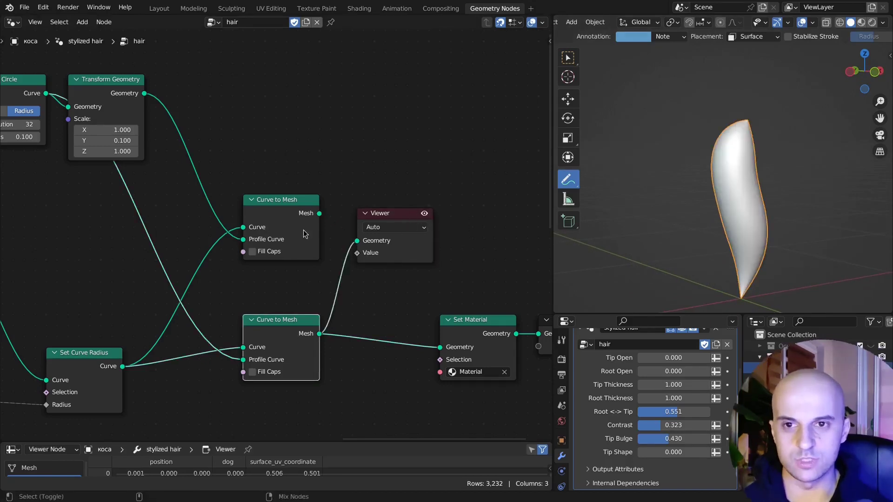
pyautogui.keyDown('ctrl'); pyautogui.keyDown('shift'); pyautogui.click(305, 234); pyautogui.keyUp('shift'); pyautogui.keyUp('ctrl')
pyautogui.keyDown('ctrl'); pyautogui.keyDown('shift'); pyautogui.click(310, 342); pyautogui.keyUp('shift'); pyautogui.keyUp('ctrl')
pyautogui.click(392, 239)
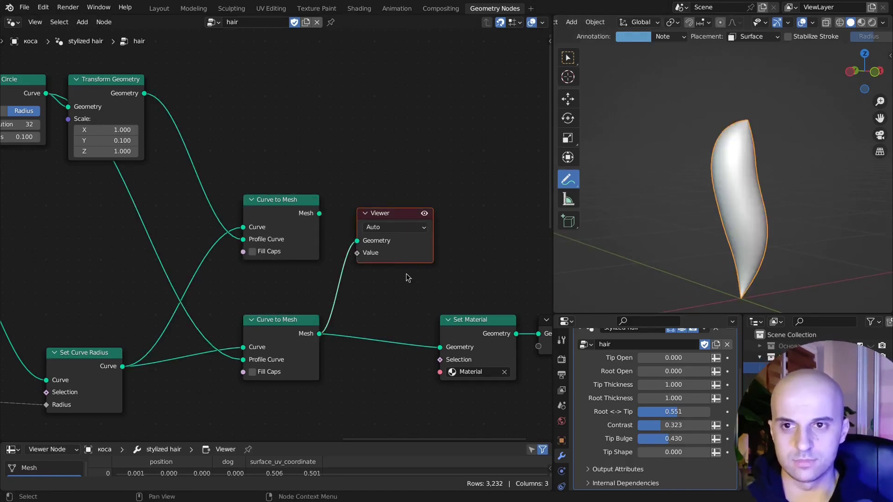
pyautogui.press('x')
# - Add a Mix node set to Vector and place it beyond the duplicated Curve to Mesh, leaving a gap between them
pyautogui.scroll(2, 406, 273)
pyautogui.hotkey('shift', 'a')
pyautogui.write('mix')
pyautogui.press('Return')
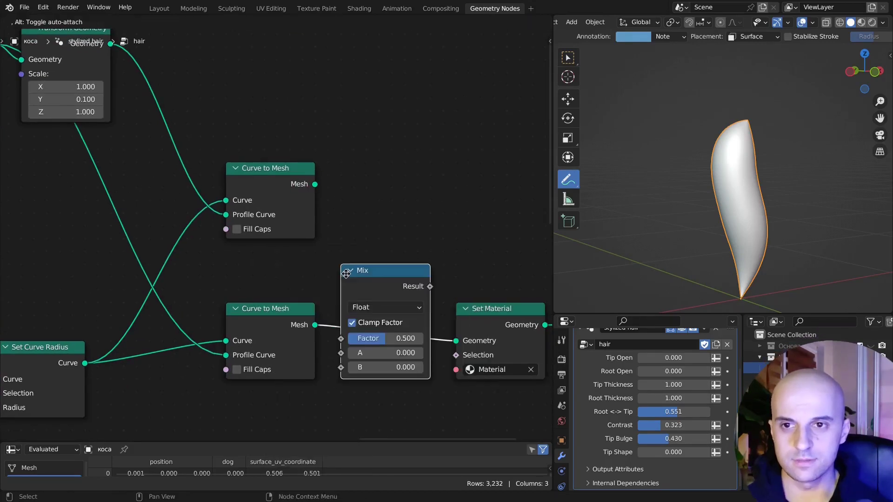
pyautogui.click(398, 134)
pyautogui.moveTo(521, 214); pyautogui.dragTo(438, 260, button='middle')
pyautogui.click(381, 198)
pyautogui.click(380, 225)
pyautogui.moveTo(380, 177); pyautogui.dragTo(442, 143)
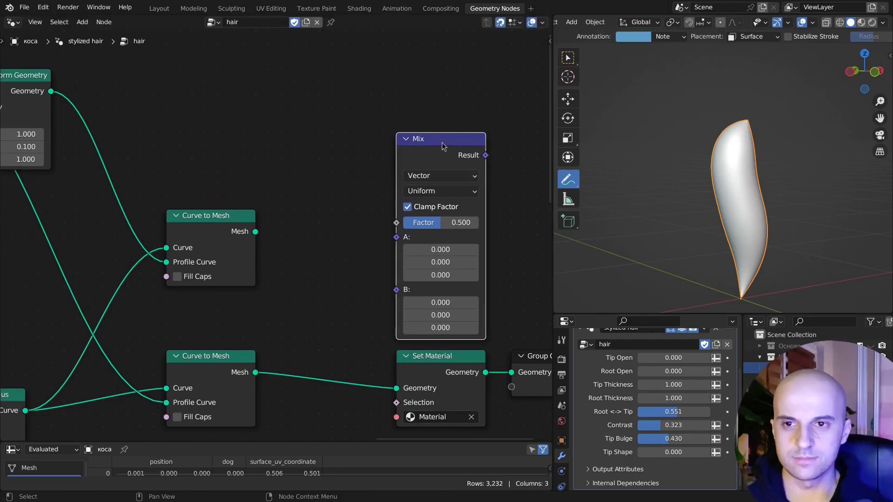
pyautogui.scroll(1, 484, 288)
pyautogui.scroll(-1, 297, 238)
pyautogui.moveTo(381, 149); pyautogui.dragTo(458, 150)
# - Add a Sample Index node fed by the upper Curve to Mesh output and set its data type to Vector
pyautogui.moveTo(190, 221); pyautogui.dragTo(305, 232, button='middle')
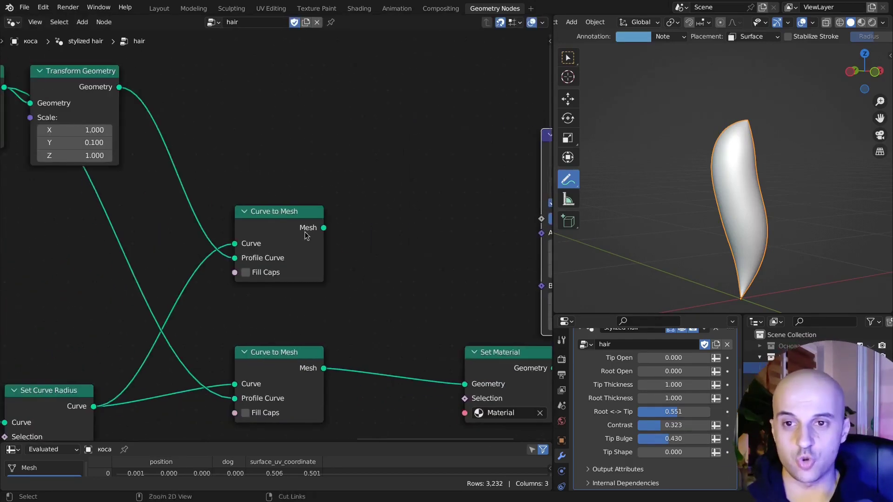
pyautogui.keyDown('ctrl'); pyautogui.keyDown('shift'); pyautogui.click(306, 236); pyautogui.keyUp('shift'); pyautogui.keyUp('ctrl')
pyautogui.press('x')
pyautogui.moveTo(323, 228); pyautogui.dragTo(372, 196)
pyautogui.write('sample')
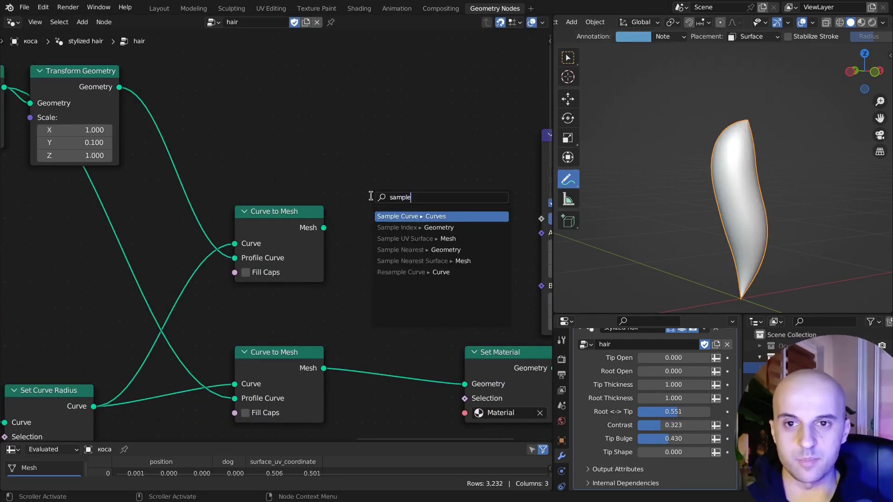
pyautogui.press('Down')
pyautogui.press('Return')
pyautogui.click(374, 145)
pyautogui.scroll(2, 350, 313)
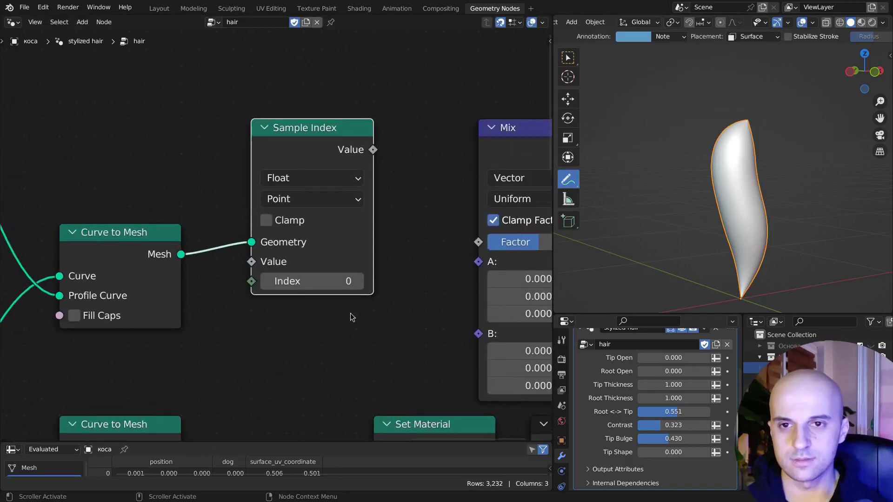
pyautogui.click(304, 180)
pyautogui.click(300, 235)
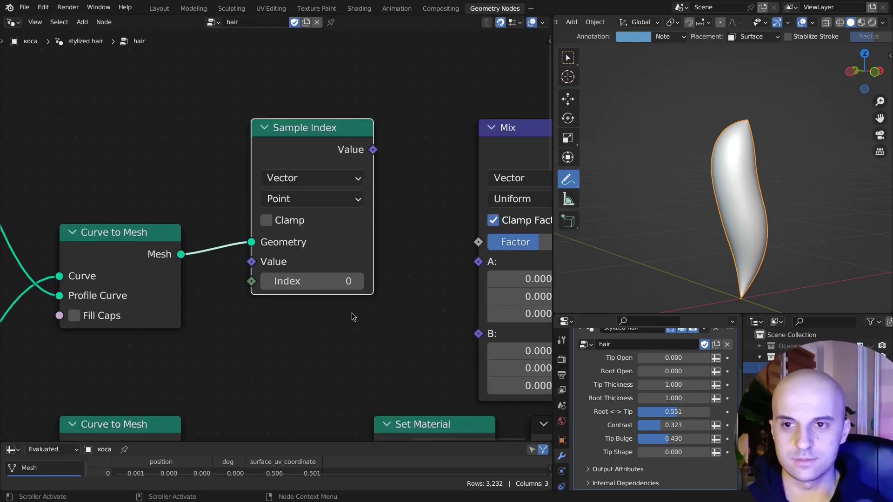
# - Add a Position node linked to the Sample Index Value input and place it directly below that node
pyautogui.moveTo(351, 312); pyautogui.dragTo(382, 282, button='middle')
pyautogui.moveTo(385, 308); pyautogui.dragTo(385, 309)
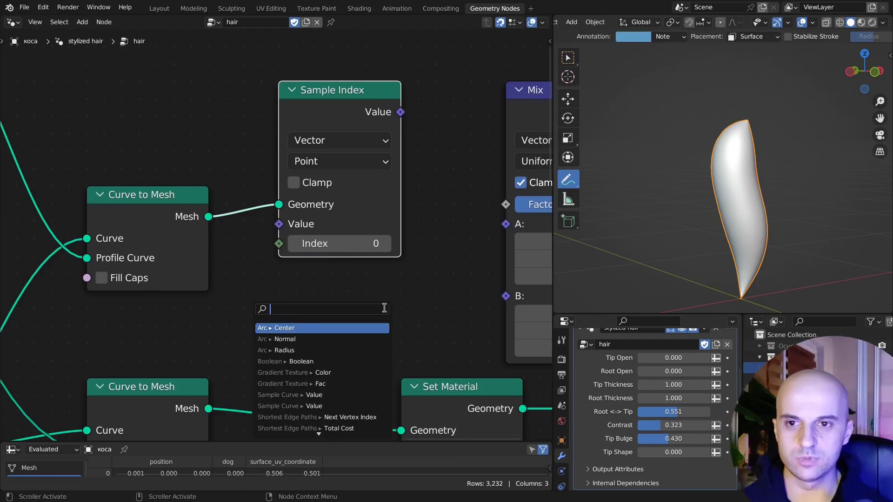
pyautogui.write('pos')
pyautogui.press('Return')
pyautogui.click(393, 292)
pyautogui.moveTo(376, 313); pyautogui.dragTo(362, 262, button='middle')
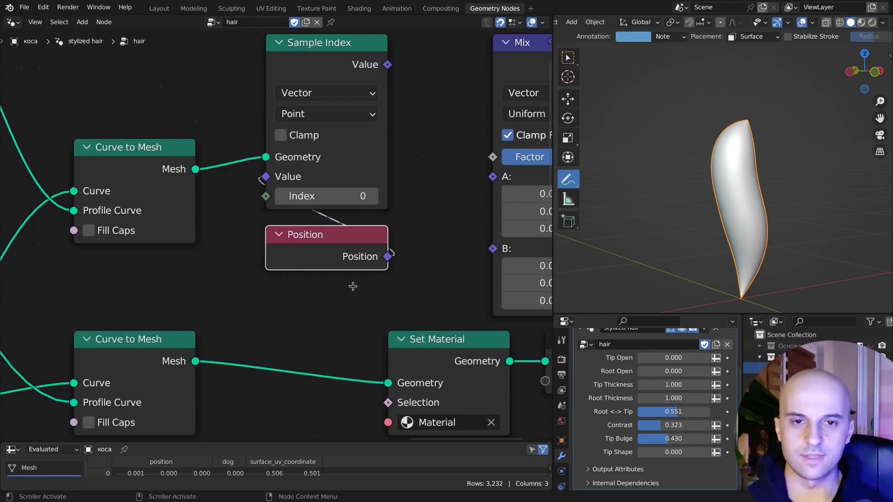
# - Link a new Index node to the Sample Index Index input, stack it under Position, and move the three nodes together
pyautogui.moveTo(387, 252); pyautogui.dragTo(370, 323)
pyautogui.write('index')
pyautogui.press('Return')
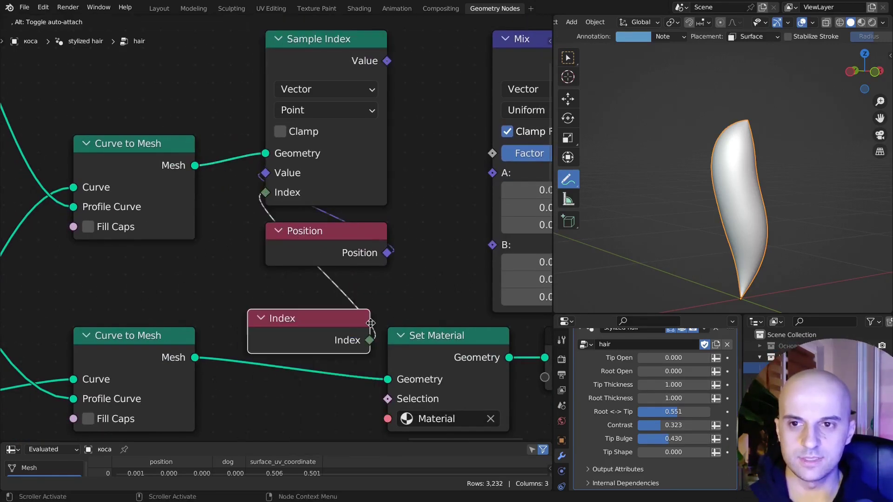
pyautogui.click(388, 295)
pyautogui.moveTo(415, 302); pyautogui.dragTo(339, 195)
pyautogui.moveTo(338, 214); pyautogui.dragTo(338, 254, button='middle')
pyautogui.press('g')
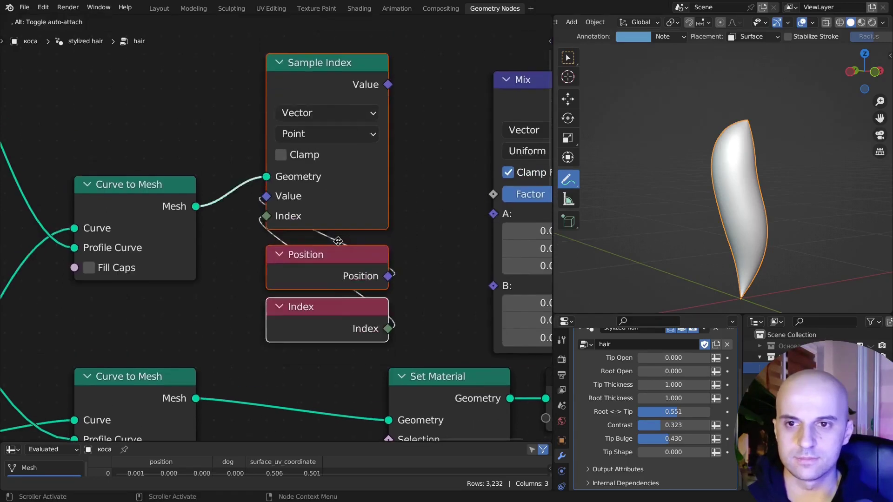
pyautogui.click(322, 226)
# - Link the Sample Index Value output to input B of the Mix node and move Mix slightly closer
pyautogui.moveTo(450, 245); pyautogui.dragTo(355, 255, button='middle')
pyautogui.moveTo(274, 76); pyautogui.dragTo(330, 201)
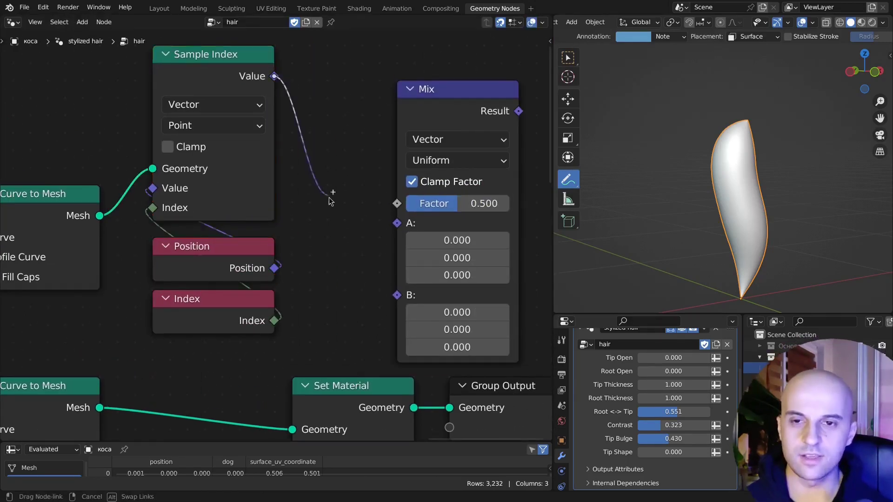
pyautogui.moveTo(386, 295); pyautogui.dragTo(396, 295)
pyautogui.moveTo(438, 91); pyautogui.dragTo(420, 92)
# - Move Set Material and Group Output farther along the chain to clear space after Curve to Mesh
pyautogui.moveTo(379, 325); pyautogui.dragTo(305, 293, button='middle')
pyautogui.scroll(-5, 305, 293)
pyautogui.moveTo(425, 389); pyautogui.dragTo(218, 182)
pyautogui.scroll(-4, 280, 322)
pyautogui.press('g')
pyautogui.click(432, 322)
pyautogui.scroll(5, 268, 296)
pyautogui.hotkey('shift', 'd')
pyautogui.click(205, 353)
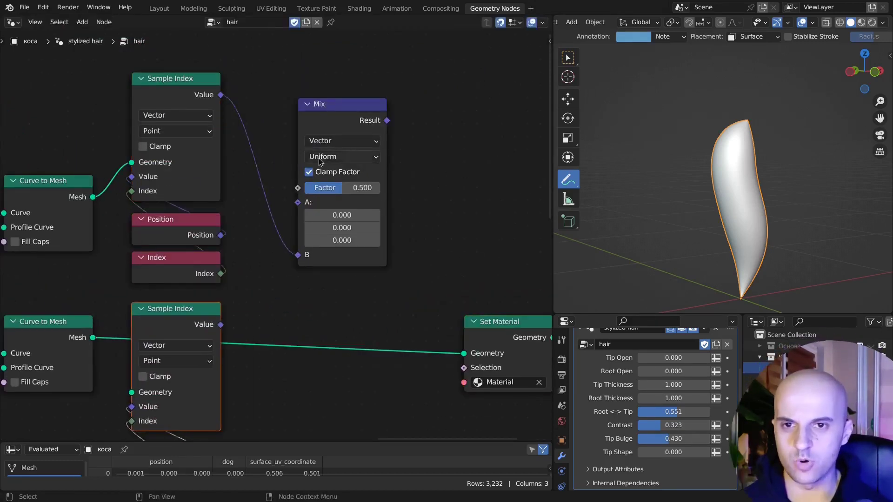
pyautogui.moveTo(257, 328); pyautogui.dragTo(312, 238, button='middle')
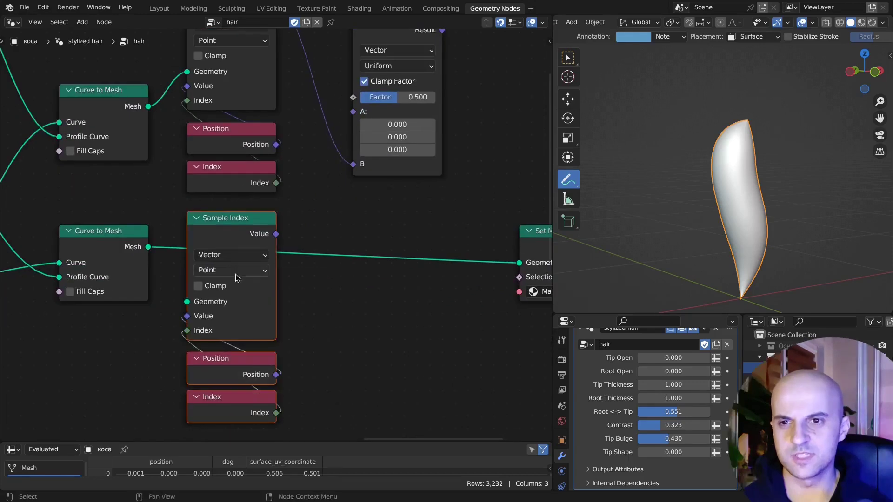
pyautogui.press('x')
# - Link the Position node's output to input A of the Mix node
pyautogui.moveTo(350, 298); pyautogui.dragTo(299, 375, button='middle')
pyautogui.scroll(2, 302, 364)
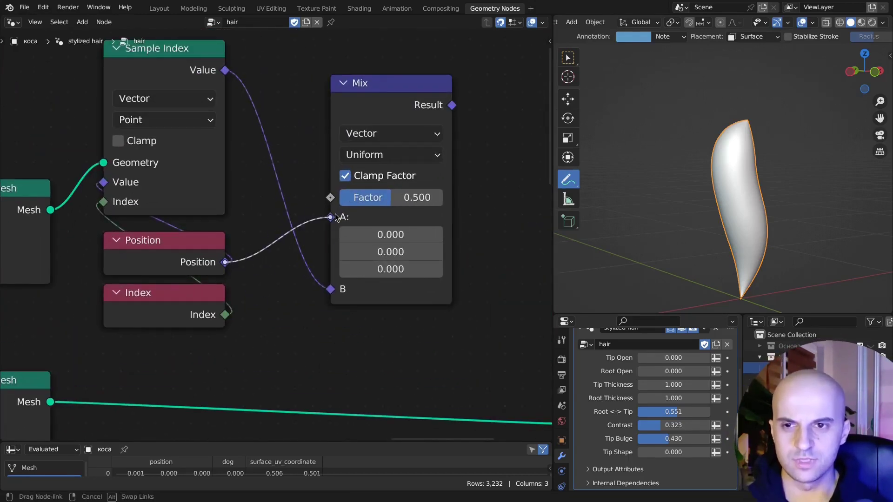
pyautogui.moveTo(336, 214); pyautogui.dragTo(334, 215)
pyautogui.moveTo(401, 306); pyautogui.dragTo(442, 296, button='middle')
pyautogui.scroll(-1, 444, 299)
# - Preview the lower Curve to Mesh output with a Viewer and delete that Viewer
pyautogui.moveTo(168, 312); pyautogui.dragTo(32, 435)
pyautogui.moveTo(153, 388); pyautogui.dragTo(263, 349, button='middle')
pyautogui.scroll(-1, 305, 326)
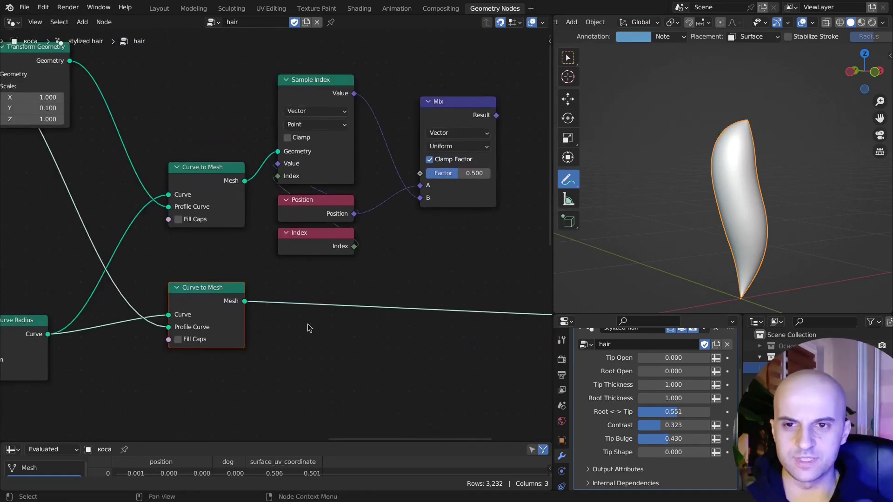
pyautogui.keyDown('ctrl'); pyautogui.keyDown('shift'); pyautogui.click(223, 317); pyautogui.keyUp('shift'); pyautogui.keyUp('ctrl')
pyautogui.moveTo(399, 363); pyautogui.dragTo(315, 309)
pyautogui.press('x')
# - Move Set Material and Group Output farther from the Mix node to make room for another node
pyautogui.moveTo(452, 350); pyautogui.dragTo(341, 375, button='middle')
pyautogui.moveTo(399, 357); pyautogui.dragTo(246, 317, button='middle')
pyautogui.scroll(-4, 245, 314)
pyautogui.moveTo(233, 278); pyautogui.dragTo(360, 355)
pyautogui.press('g')
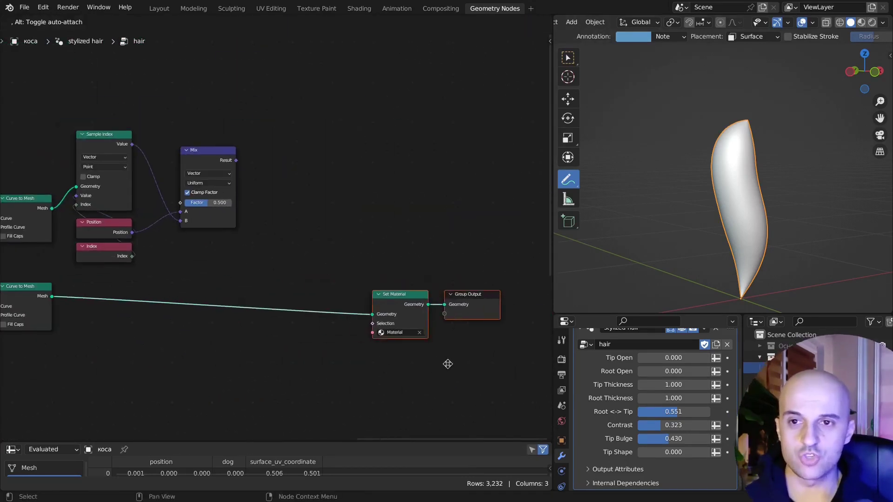
pyautogui.click(448, 364)
# - Insert a Set Position node between the lower Curve to Mesh and Set Material, and raise it nearer the Mix node
pyautogui.scroll(2, 283, 325)
pyautogui.hotkey('shift', 'a')
pyautogui.write('set')
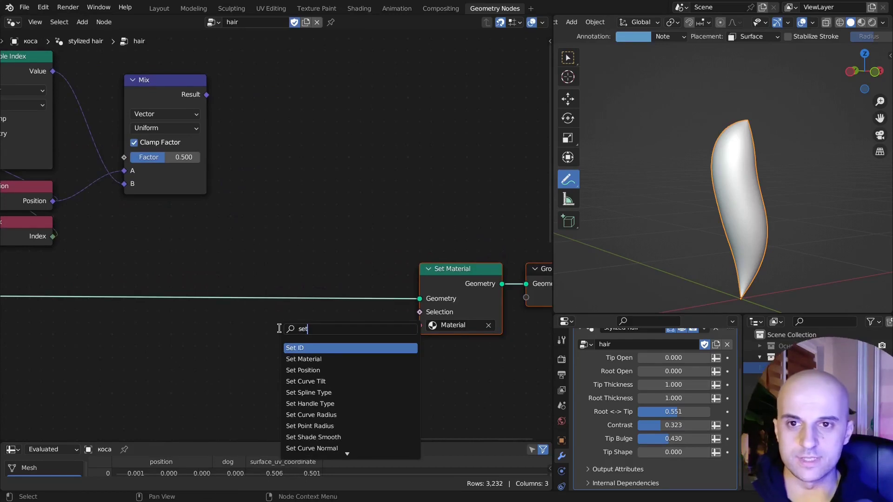
pyautogui.press('Down')
pyautogui.press('Down')
pyautogui.press('Return')
pyautogui.click(303, 280)
pyautogui.moveTo(304, 280); pyautogui.dragTo(334, 248, button='middle')
pyautogui.scroll(3, 333, 247)
pyautogui.moveTo(384, 248); pyautogui.dragTo(334, 115)
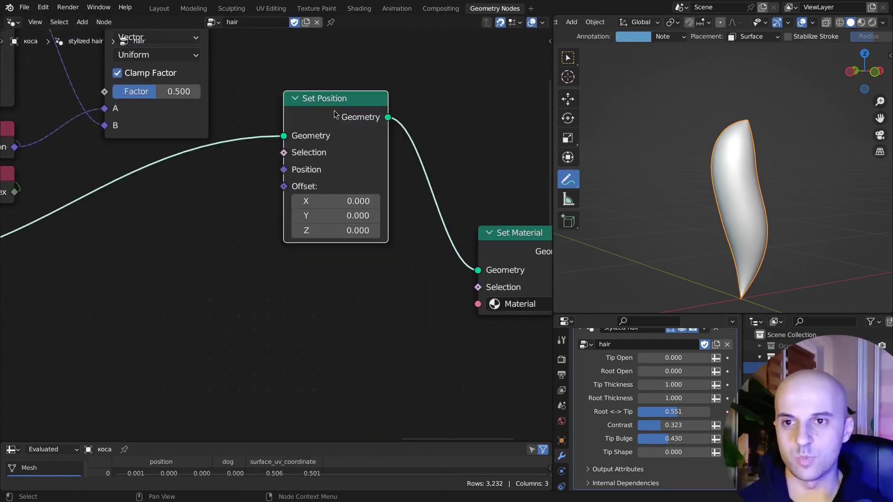
# - Link the Mix node's Result to the Position input of Set Position
pyautogui.moveTo(334, 114); pyautogui.dragTo(378, 211, button='middle')
pyautogui.moveTo(253, 109); pyautogui.dragTo(279, 179)
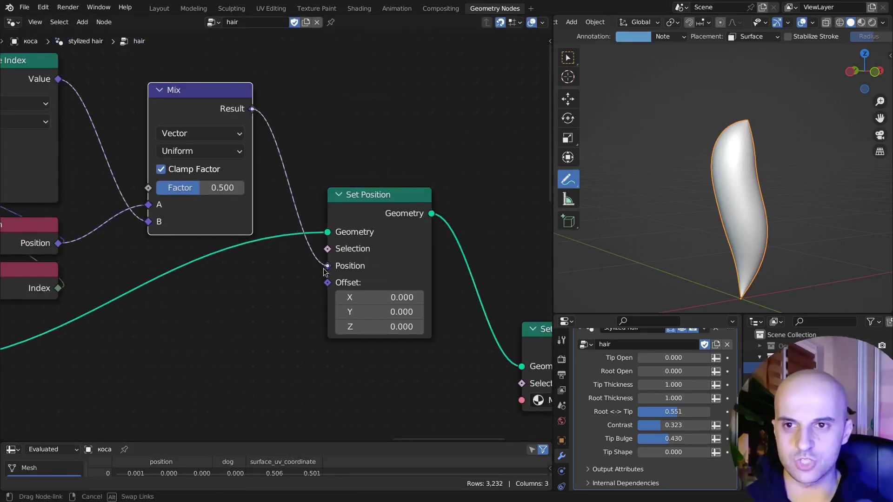
pyautogui.moveTo(324, 272); pyautogui.dragTo(325, 269)
# - Try a Mix Factor of 0.290 and inspect how flat the strand is
pyautogui.scroll(-1, 294, 299)
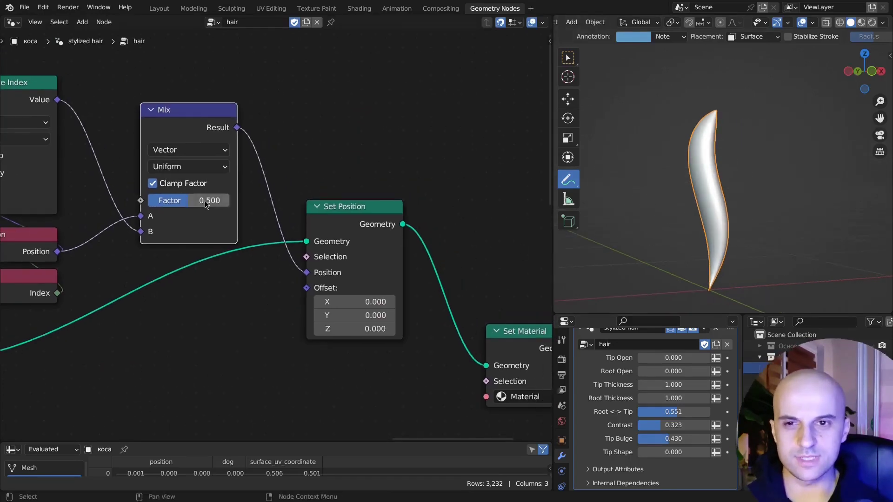
pyautogui.moveTo(206, 204)
pyautogui.mouseDown()
pyautogui.moveTo(181, 205)
pyautogui.moveTo(189, 205)
pyautogui.mouseUp()
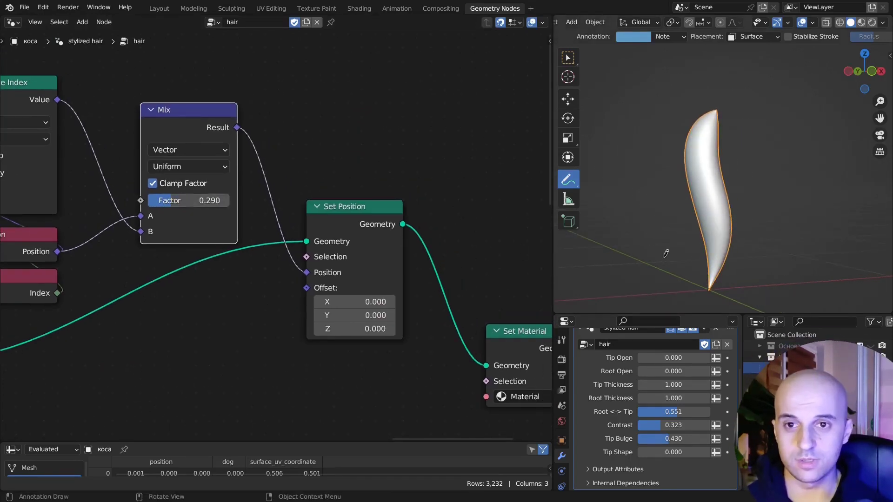
pyautogui.moveTo(666, 254)
pyautogui.mouseDown(button='middle')
pyautogui.moveTo(683, 236)
pyautogui.moveTo(670, 254)
pyautogui.mouseUp(button='middle')
# - Add a Curve Range node group in the empty area below the Position and Index nodes
pyautogui.moveTo(148, 201); pyautogui.dragTo(253, 229, button='middle')
pyautogui.scroll(5, 253, 229)
pyautogui.click(207, 156)
pyautogui.scroll(-5, 261, 372)
pyautogui.moveTo(261, 372); pyautogui.dragTo(392, 272, button='middle')
pyautogui.hotkey('shift', 'a')
pyautogui.write('srange')
pyautogui.click(420, 380)
pyautogui.click(348, 354)
pyautogui.moveTo(349, 354); pyautogui.dragTo(368, 301, button='middle')
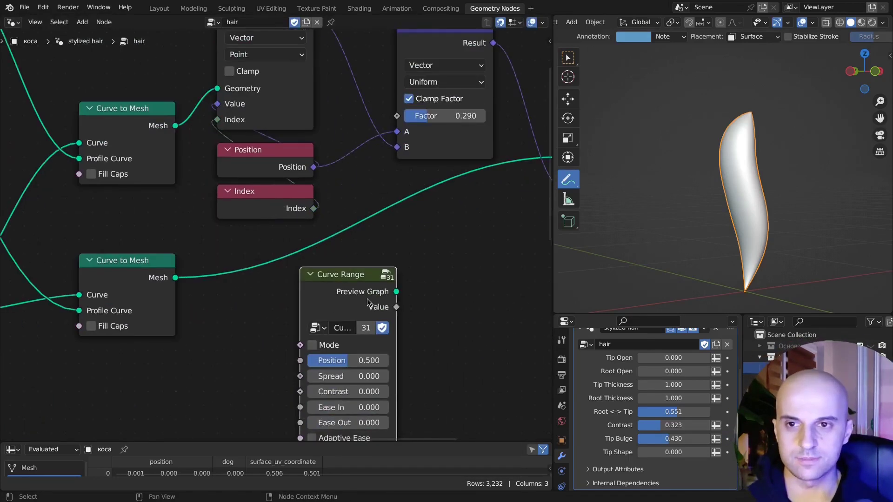
# - Link Curve Range's Value output to the Mix Factor, and tidy the placement of Curve Range and Set Position
pyautogui.scroll(-3, 367, 302)
pyautogui.moveTo(343, 287); pyautogui.dragTo(273, 311)
pyautogui.moveTo(305, 313); pyautogui.dragTo(388, 142)
pyautogui.moveTo(532, 165); pyautogui.dragTo(532, 212)
pyautogui.scroll(4, 337, 295)
pyautogui.moveTo(337, 294); pyautogui.dragTo(399, 234, button='middle')
pyautogui.moveTo(295, 240); pyautogui.dragTo(294, 226)
pyautogui.moveTo(433, 265); pyautogui.dragTo(370, 262, button='middle')
pyautogui.scroll(-4, 422, 223)
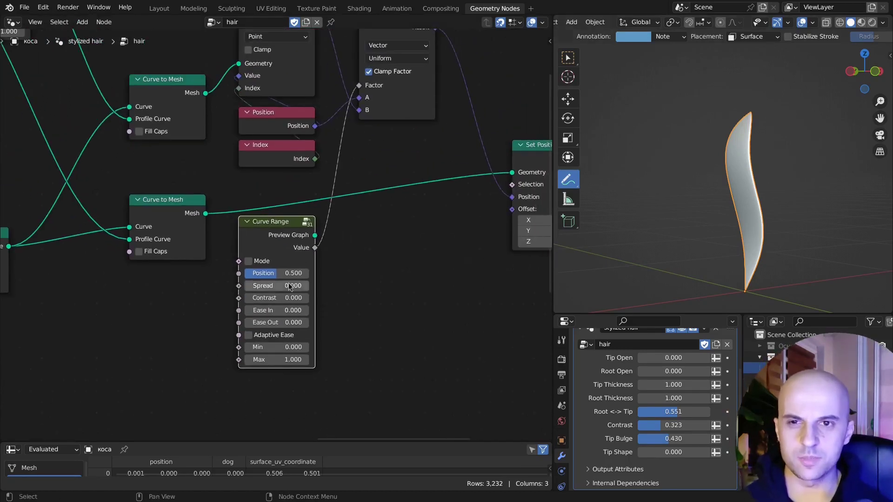
# - Try a Position of 0.535 on Curve Range and inspect the strand's flattening in the viewport
pyautogui.moveTo(275, 273); pyautogui.dragTo(279, 273)
pyautogui.moveTo(772, 210); pyautogui.dragTo(748, 211, button='middle')
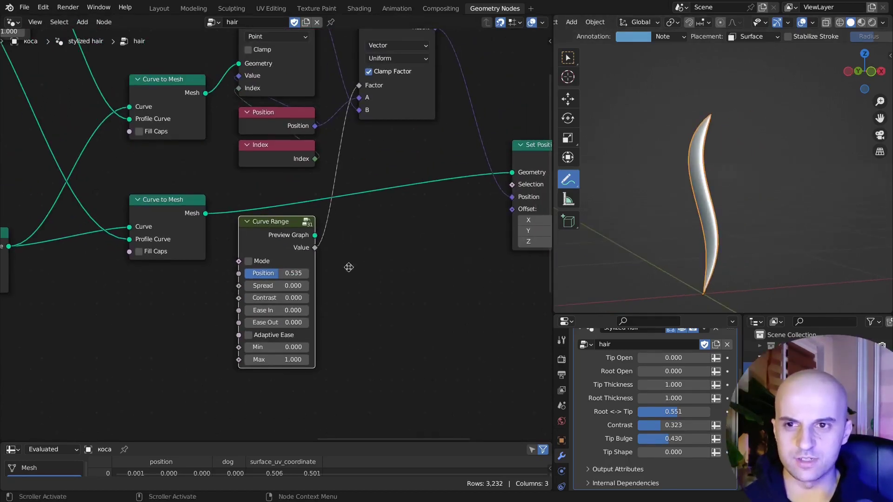
pyautogui.moveTo(349, 267); pyautogui.dragTo(347, 324, button='middle')
pyautogui.click(181, 261)
pyautogui.scroll(4, 170, 263)
pyautogui.moveTo(167, 263); pyautogui.dragTo(306, 212, button='middle')
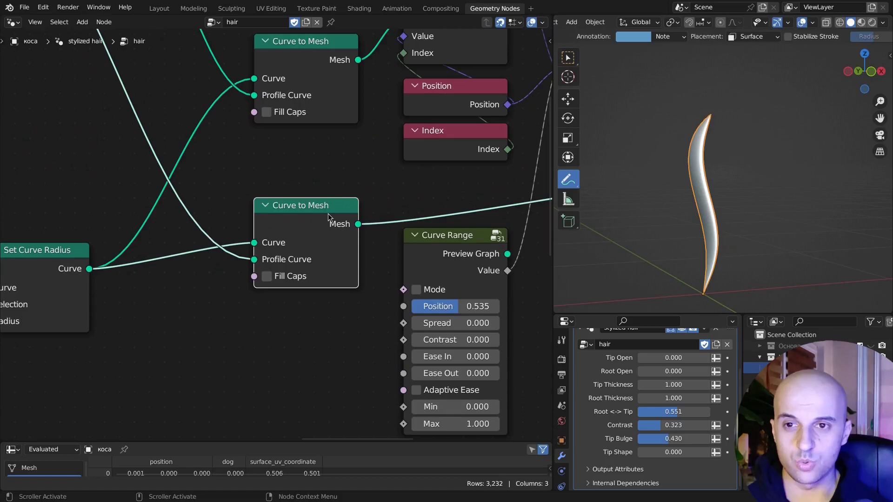
pyautogui.moveTo(422, 264); pyautogui.dragTo(369, 220, button='middle')
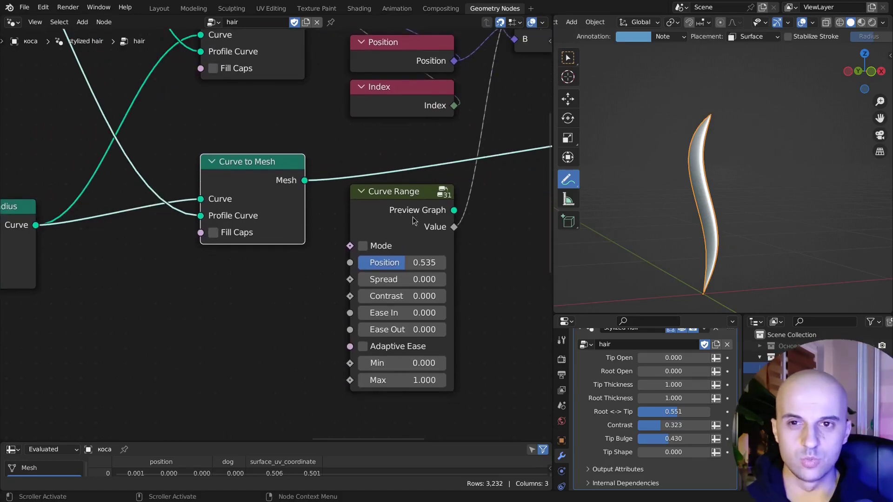
# - Detach Curve Range from the Mix Factor and move it back towards the Set Curve Radius node
pyautogui.keyDown('alt'); pyautogui.moveTo(406, 218); pyautogui.dragTo(257, 309); pyautogui.keyUp('alt')
pyautogui.scroll(-3, 260, 309)
pyautogui.moveTo(286, 327); pyautogui.dragTo(393, 278, button='middle')
pyautogui.moveTo(361, 260); pyautogui.dragTo(220, 320)
# - Add a reroute to the links between Set Curve Radius and the two Curve to Mesh nodes, placed just before them
pyautogui.keyDown('shift'); pyautogui.moveTo(232, 163); pyautogui.dragTo(265, 228, button='right'); pyautogui.keyUp('shift')
pyautogui.press('g')
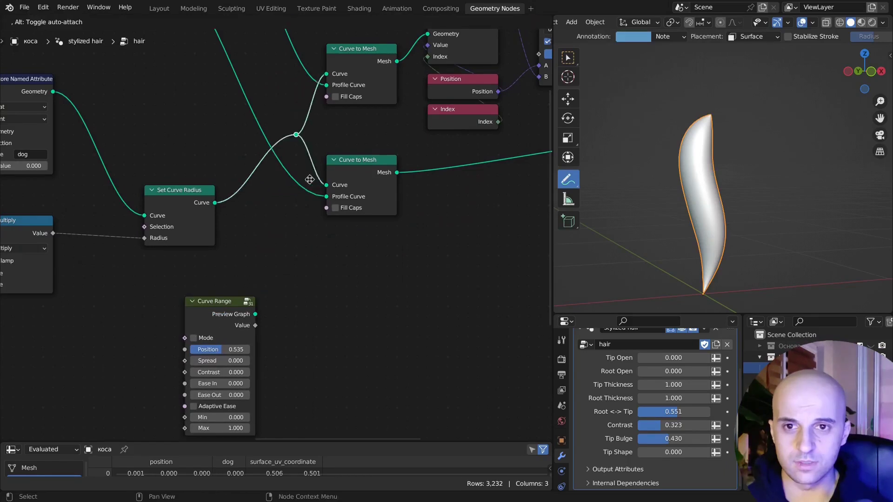
pyautogui.click(309, 180)
# - Arrange Set Curve Radius and Curve Range so that Curve Range sits directly below it, with free space before the reroute
pyautogui.moveTo(210, 195); pyautogui.dragTo(363, 184, button='middle')
pyautogui.moveTo(329, 183); pyautogui.dragTo(278, 162)
pyautogui.keyDown('ctrl'); pyautogui.keyDown('shift'); pyautogui.click(278, 163); pyautogui.keyUp('shift'); pyautogui.keyUp('ctrl')
pyautogui.moveTo(417, 249); pyautogui.dragTo(379, 200)
pyautogui.press('x')
pyautogui.moveTo(380, 296); pyautogui.dragTo(289, 245)
# - Insert a Capture Attribute node on the curve link between Set Curve Radius and the reroute
pyautogui.hotkey('shift', 'a')
pyautogui.write('capt')
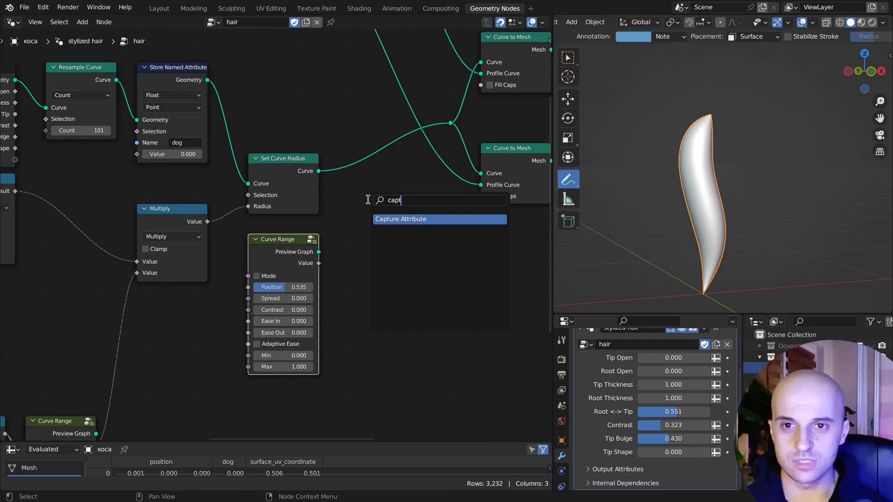
pyautogui.press('Return')
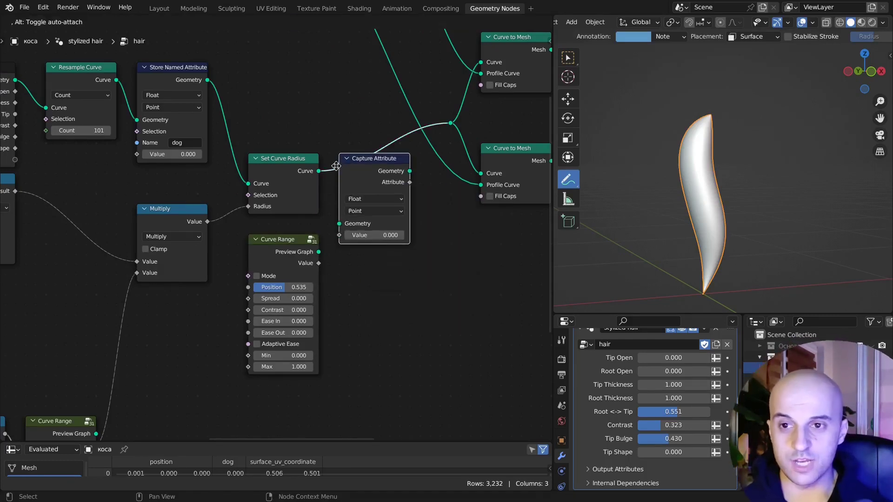
pyautogui.click(337, 162)
# - Link Curve Range's Value into Capture Attribute's Value, and the captured Attribute into the vector Mix node's Factor
pyautogui.scroll(2, 465, 268)
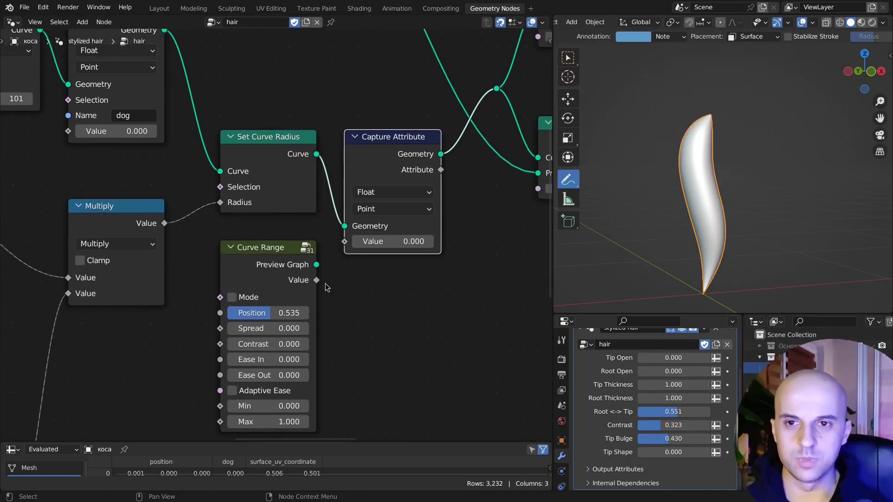
pyautogui.click(317, 284)
pyautogui.moveTo(345, 246); pyautogui.dragTo(345, 245)
pyautogui.moveTo(424, 313); pyautogui.dragTo(329, 328, button='middle')
pyautogui.scroll(-2, 279, 225)
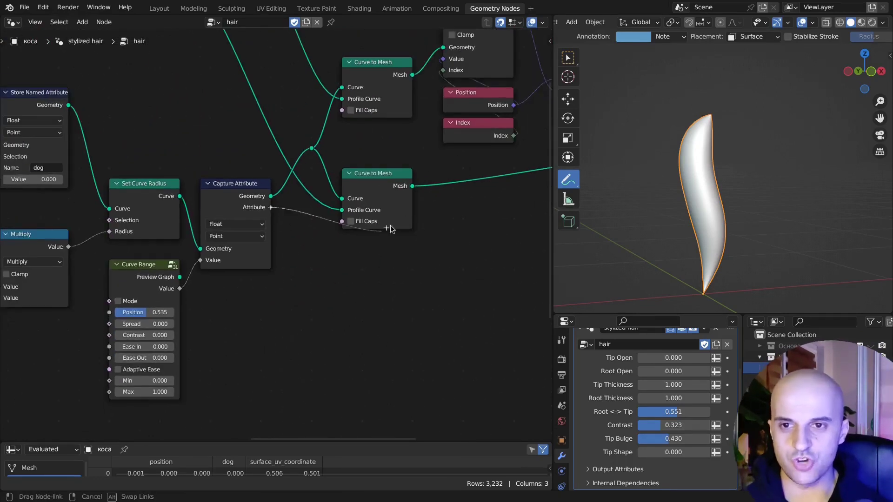
pyautogui.moveTo(391, 229); pyautogui.dragTo(353, 131)
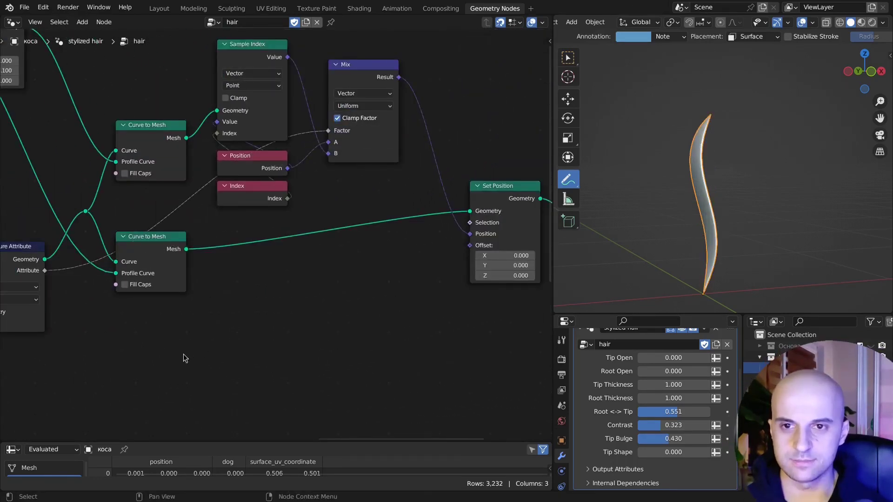
# - Try Curve Range Position values of 0.304 and 0.290 and check where the strand flattens
pyautogui.moveTo(185, 358); pyautogui.dragTo(463, 251, button='middle')
pyautogui.scroll(5, 288, 285)
pyautogui.moveTo(287, 284); pyautogui.dragTo(366, 269, button='middle')
pyautogui.moveTo(267, 244)
pyautogui.mouseDown()
pyautogui.moveTo(239, 244)
pyautogui.moveTo(270, 244)
pyautogui.mouseUp()
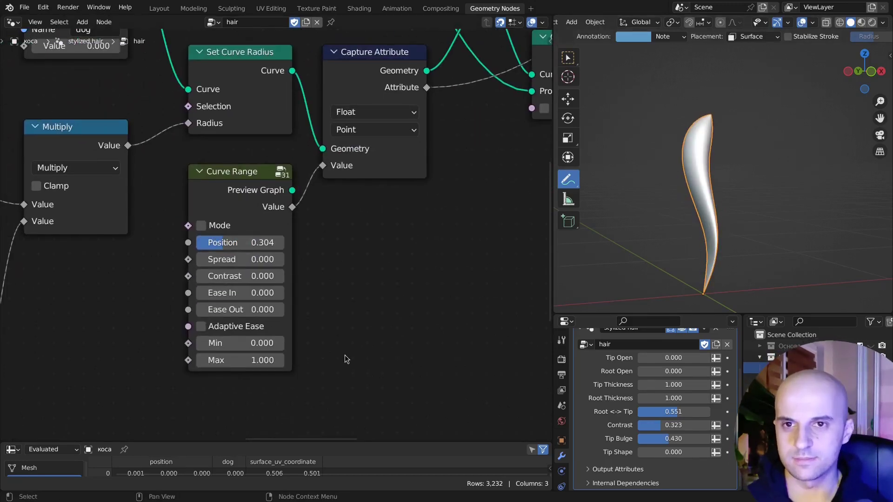
pyautogui.moveTo(344, 355); pyautogui.dragTo(372, 325, button='middle')
pyautogui.scroll(1, 373, 326)
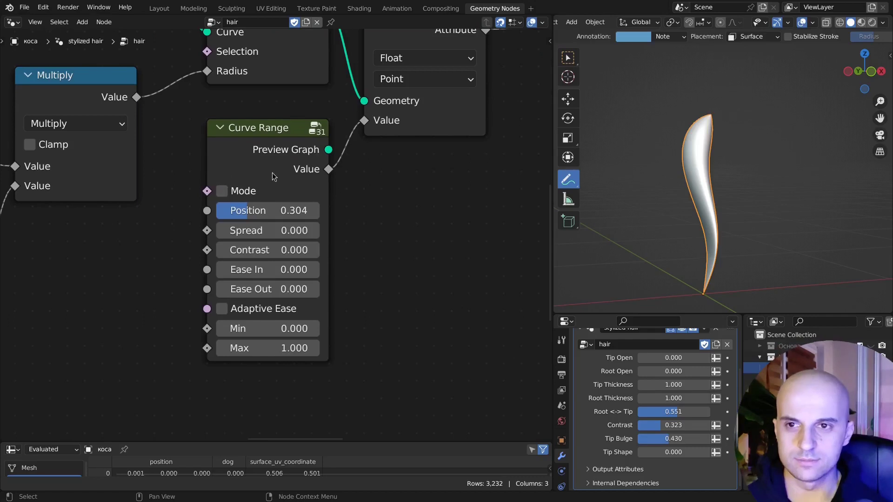
pyautogui.moveTo(272, 176); pyautogui.dragTo(312, 174, button='middle')
pyautogui.moveTo(287, 208)
pyautogui.mouseDown()
pyautogui.moveTo(274, 208)
pyautogui.moveTo(287, 212)
pyautogui.mouseUp()
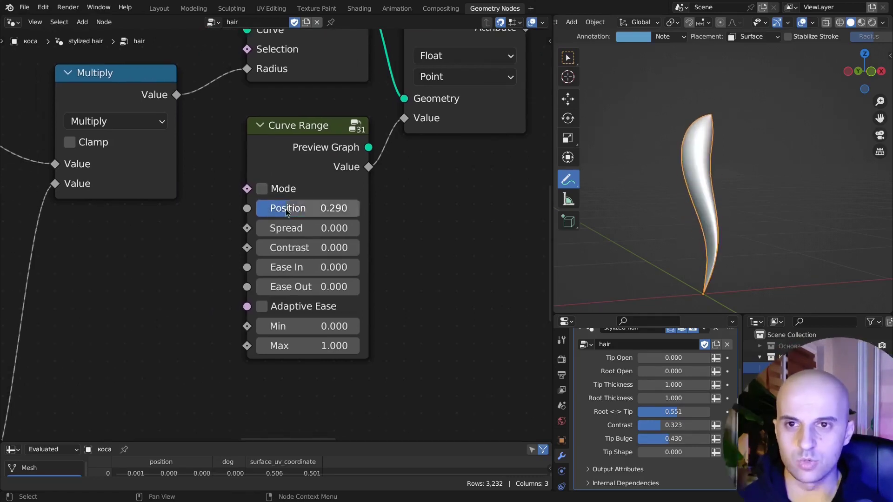
# - Add a float Mix node feeding Curve Range's Position input and place it beside Curve Range
pyautogui.scroll(-5, 287, 212)
pyautogui.moveTo(286, 212); pyautogui.dragTo(343, 193, button='middle')
pyautogui.moveTo(317, 190); pyautogui.dragTo(280, 221)
pyautogui.write('mi')
pyautogui.press('Return')
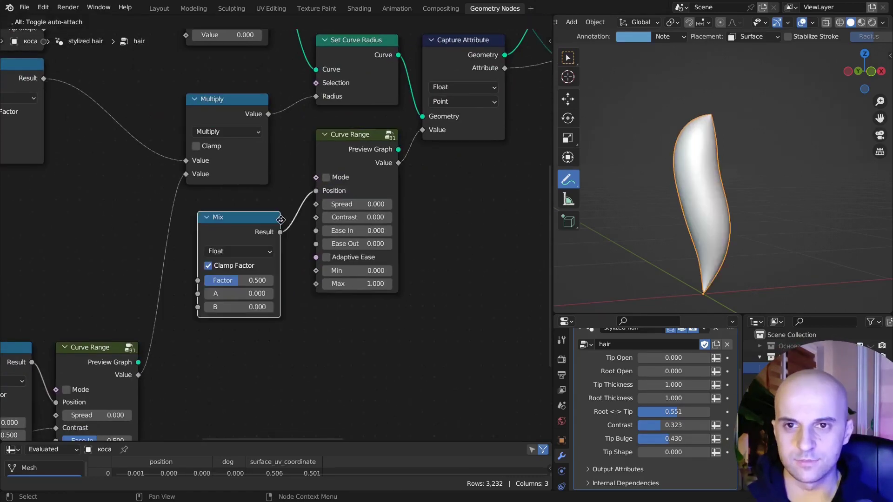
pyautogui.click(280, 220)
# - Hide the new Mix node's options, set its B value to 0.5, and try a Factor of 0.521
pyautogui.hotkey('ctrl', 'shift', 'h')
pyautogui.scroll(4, 277, 235)
pyautogui.write('0.5')
pyautogui.press('Return')
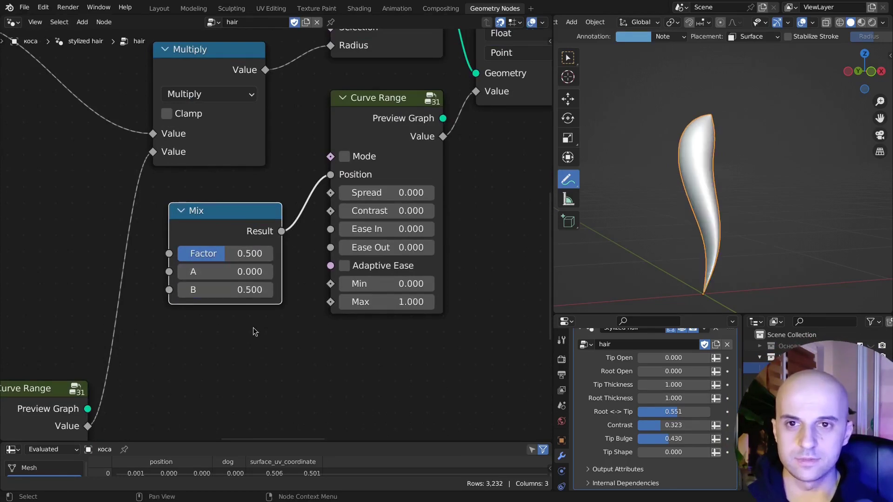
pyautogui.moveTo(253, 254)
pyautogui.mouseDown()
pyautogui.moveTo(211, 254)
pyautogui.moveTo(255, 255)
pyautogui.mouseUp()
pyautogui.moveTo(295, 292); pyautogui.dragTo(251, 273, button='middle')
pyautogui.scroll(2, 250, 273)
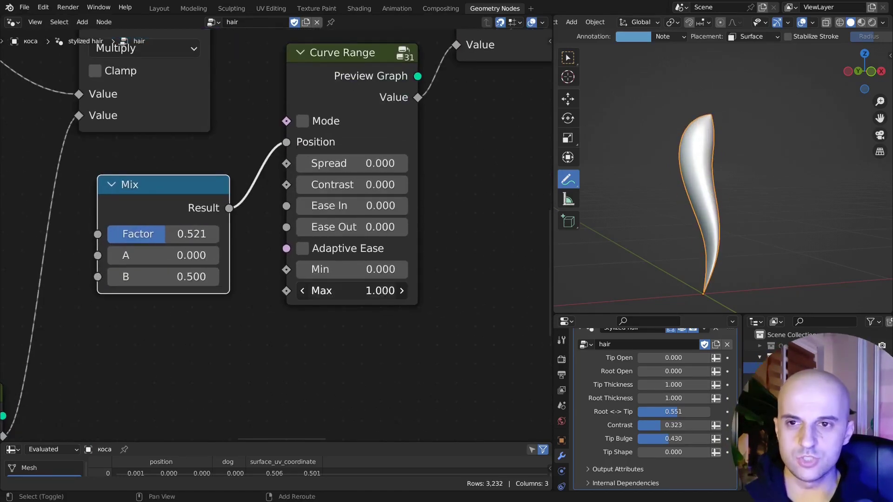
# - Set both Min and Max of Curve Range to 0
pyautogui.keyDown('shift'); pyautogui.moveTo(352, 291); pyautogui.dragTo(366, 272); pyautogui.keyUp('shift')
pyautogui.moveTo(365, 272); pyautogui.dragTo(366, 291)
pyautogui.write('0')
pyautogui.press('Return')
pyautogui.scroll(-2, 381, 330)
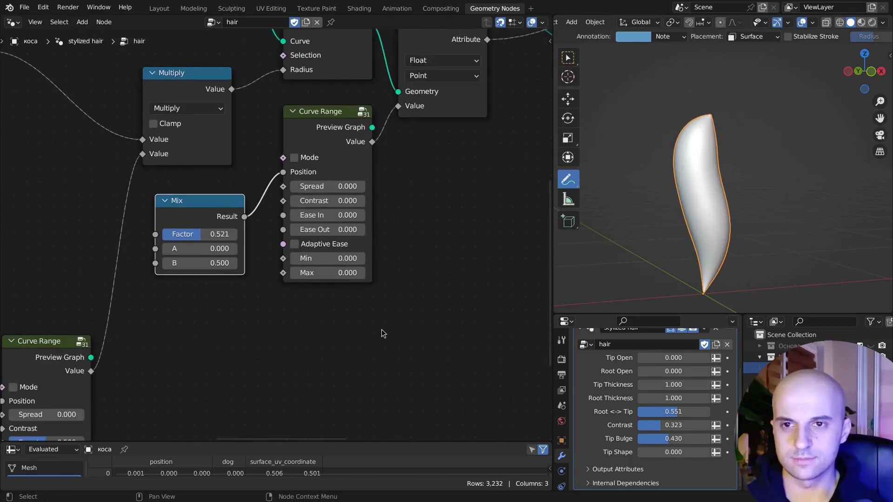
# - Expose Curve Range's Min and Max through a Group Input node below Mix, with its unused sockets hidden
pyautogui.moveTo(382, 329); pyautogui.dragTo(436, 308, button='middle')
pyautogui.moveTo(339, 237); pyautogui.dragTo(286, 304)
pyautogui.write('in')
pyautogui.press('Return')
pyautogui.click(301, 287)
pyautogui.moveTo(301, 287); pyautogui.dragTo(267, 250, button='middle')
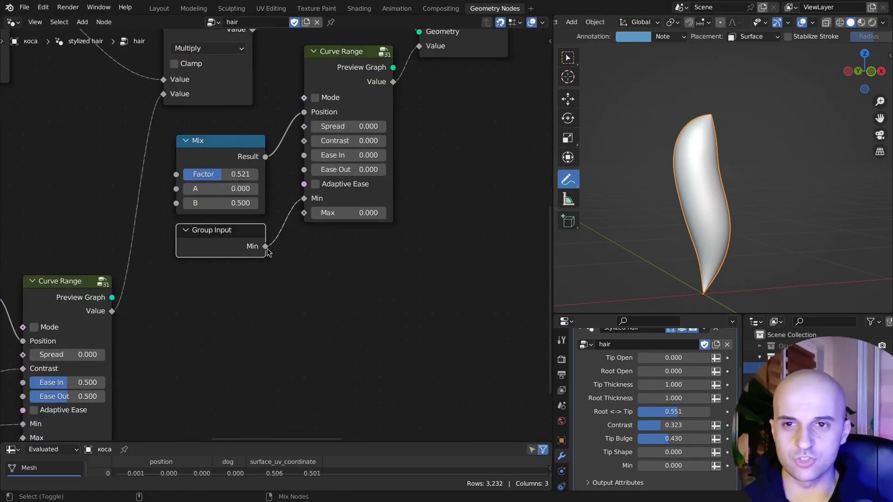
pyautogui.hotkey('ctrl', 'h')
pyautogui.moveTo(265, 385); pyautogui.dragTo(304, 214)
pyautogui.click(229, 257)
pyautogui.hotkey('ctrl', 'h')
pyautogui.scroll(5, 276, 236)
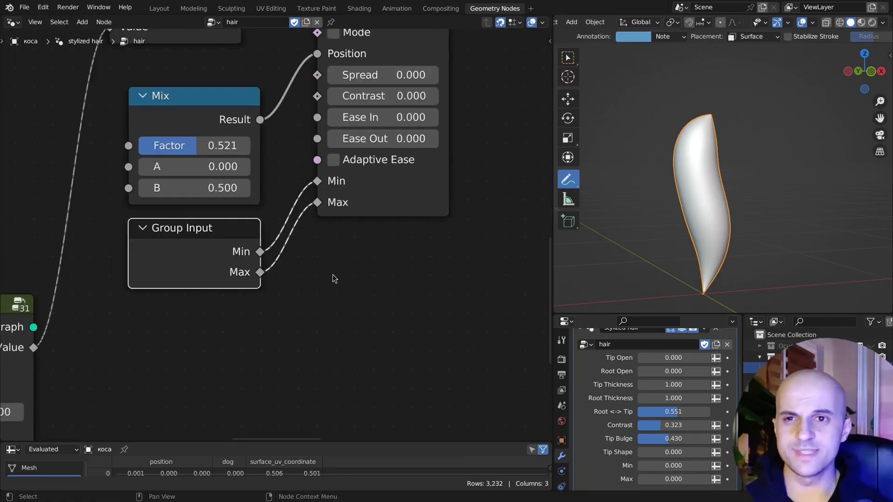
# - Rename the group inputs Min and Max as Flatten Tip and Flatten Root, and try a Flatten Tip of 0.510
pyautogui.press('n')
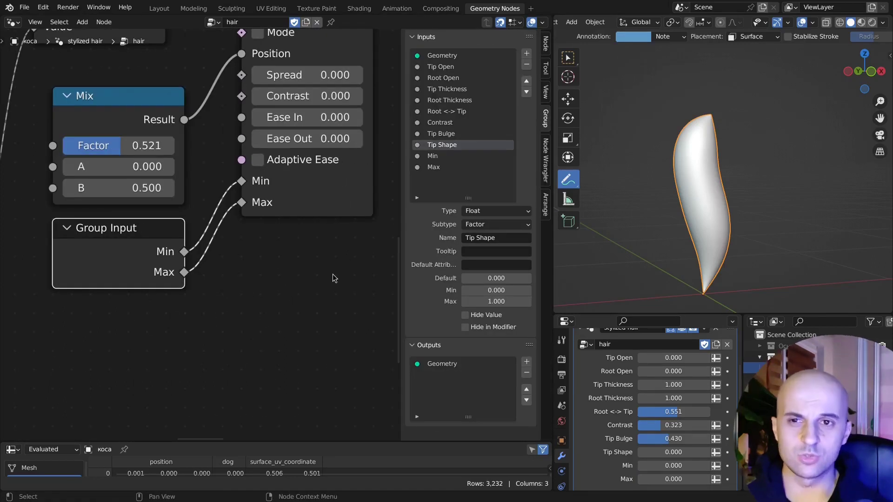
pyautogui.click(437, 157)
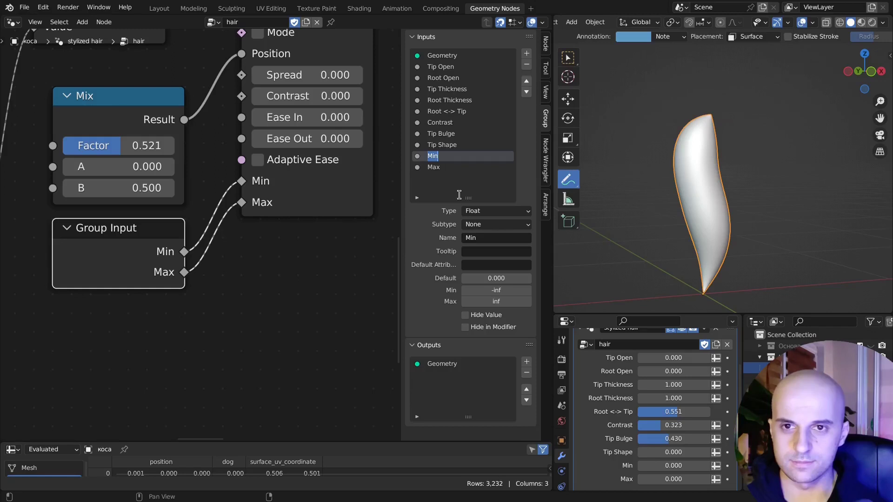
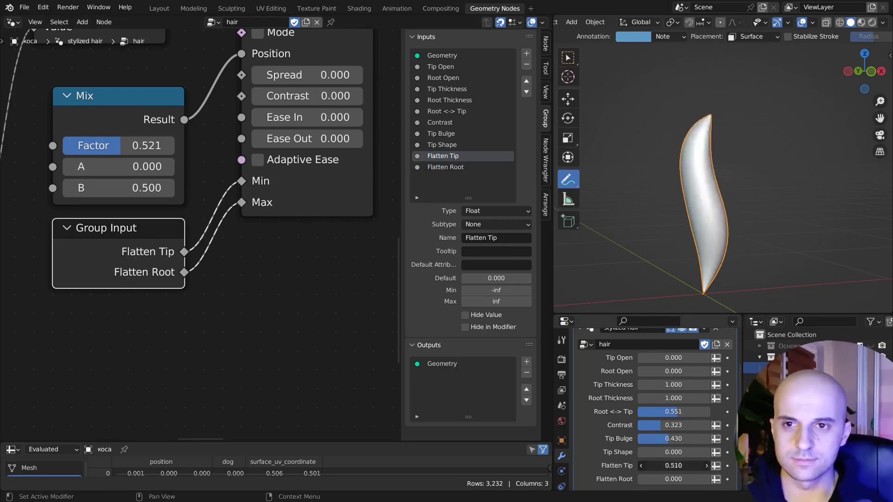
# - Duplicate the Group Input node beside Mix, reveal all its sockets, and set the Mix Factor to 0.500
pyautogui.moveTo(133, 261); pyautogui.dragTo(259, 285, button='middle')
pyautogui.scroll(-5, 200, 269)
pyautogui.hotkey('shift', 'd')
pyautogui.click(103, 194)
pyautogui.hotkey('ctrl', 'h')
pyautogui.press('g')
pyautogui.click(101, 189)
pyautogui.click(250, 202)
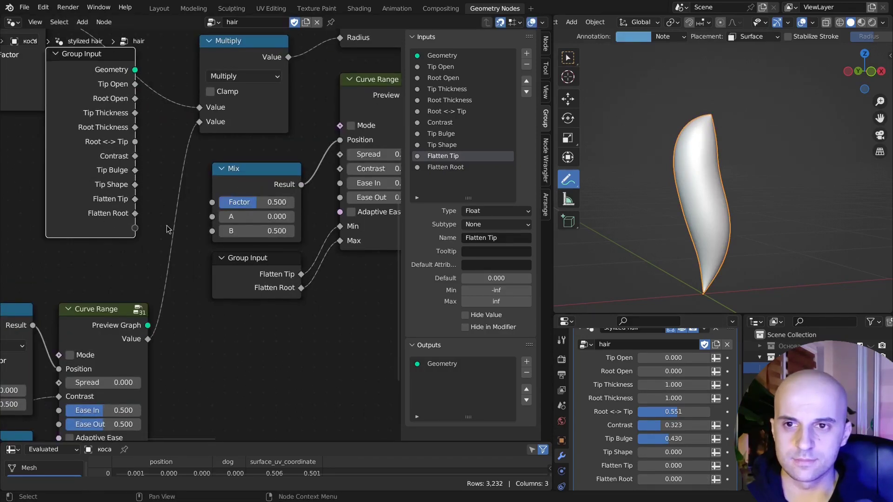
# - Expose the Mix Factor as a group input named Root <-> Tip, and Curve Range's Contrast as another group input
pyautogui.moveTo(135, 228); pyautogui.dragTo(212, 202)
pyautogui.doubleClick(456, 175)
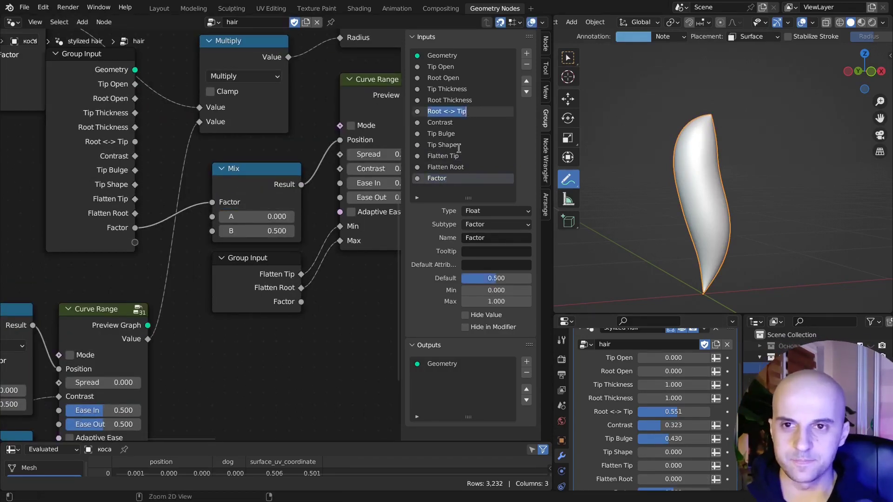
pyautogui.moveTo(336, 325); pyautogui.dragTo(311, 330, button='middle')
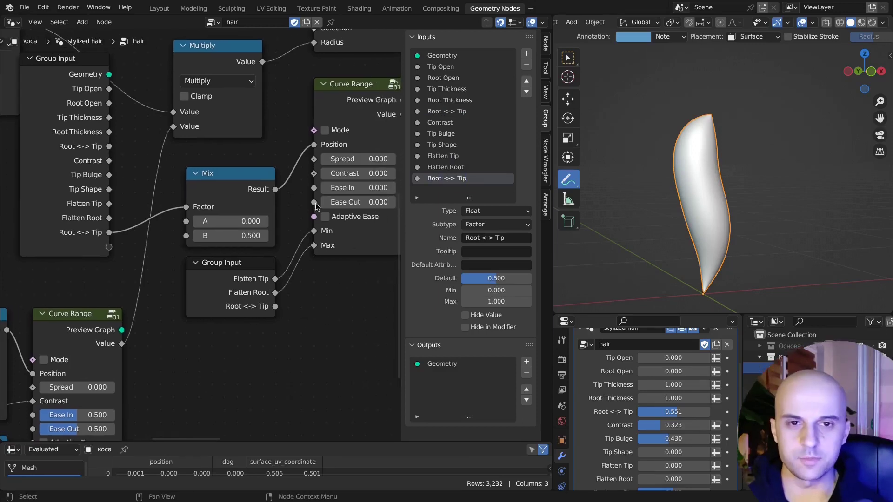
pyautogui.moveTo(116, 253); pyautogui.dragTo(110, 248)
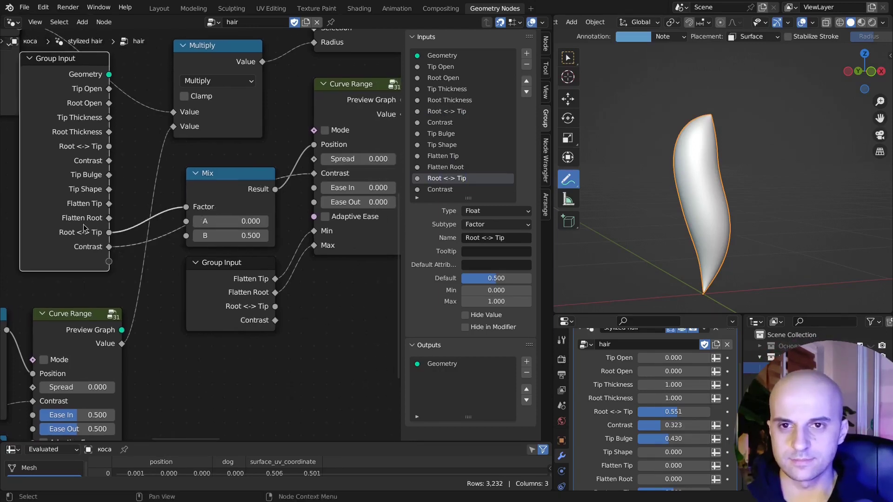
# - Hide the duplicated Group Input's unused sockets and tidy it, Mix and the other Group Input beside Curve Range
pyautogui.hotkey('ctrl', 'h')
pyautogui.press('g')
pyautogui.click(94, 227)
pyautogui.moveTo(320, 339); pyautogui.dragTo(288, 343, button='middle')
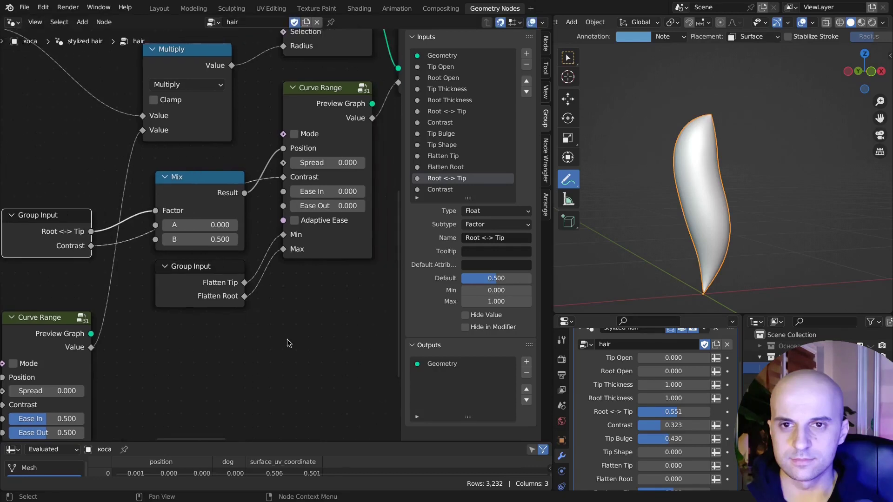
pyautogui.moveTo(276, 333); pyautogui.dragTo(209, 226)
pyautogui.press('g')
pyautogui.click(196, 226)
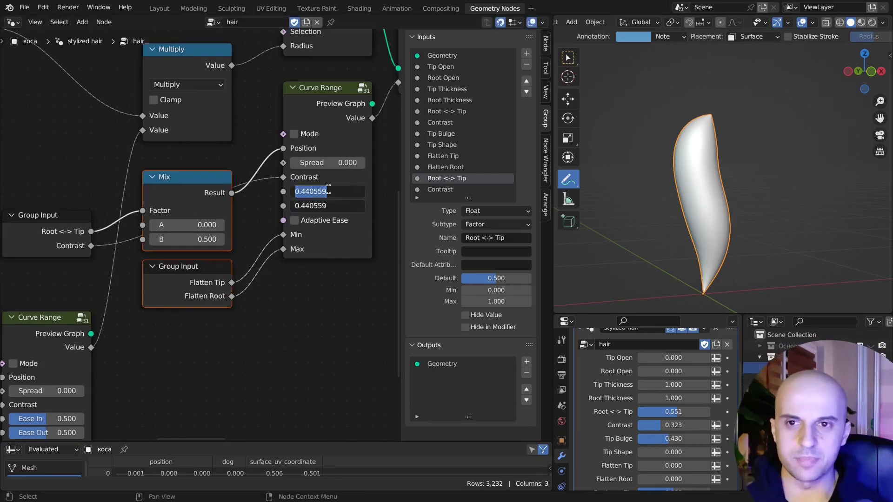
# - Set Curve Range's Ease In and Ease Out to 0.500, and try a Flatten Root of 0.700 in the modifier
pyautogui.scroll(-3, 673, 425)
pyautogui.moveTo(674, 425); pyautogui.dragTo(703, 425)
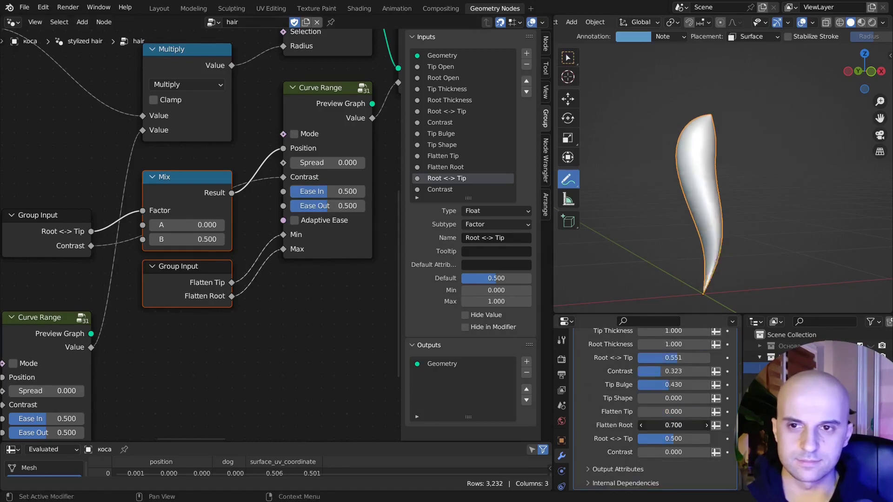
# - Give the Flatten Tip and Flatten Root group inputs the Factor subtype with a minimum of 0 and maximum of 1
pyautogui.click(454, 156)
pyautogui.click(496, 225)
pyautogui.click(487, 261)
pyautogui.click(454, 166)
pyautogui.click(454, 155)
pyautogui.doubleClick(496, 302)
pyautogui.doubleClick(500, 289)
pyautogui.write('0')
pyautogui.click(455, 167)
pyautogui.doubleClick(489, 289)
pyautogui.write('0')
pyautogui.press('Tab')
pyautogui.write('1')
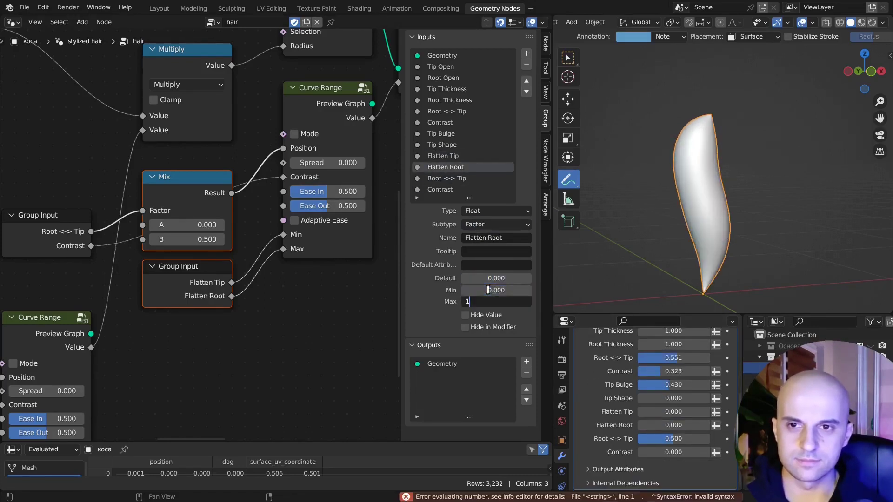
# - Move the whole node chain up to Set Curve Radius away from Capture Attribute to free up space between them
pyautogui.scroll(-15, 321, 345)
pyautogui.press('n')
pyautogui.moveTo(253, 344); pyautogui.dragTo(298, 371, button='middle')
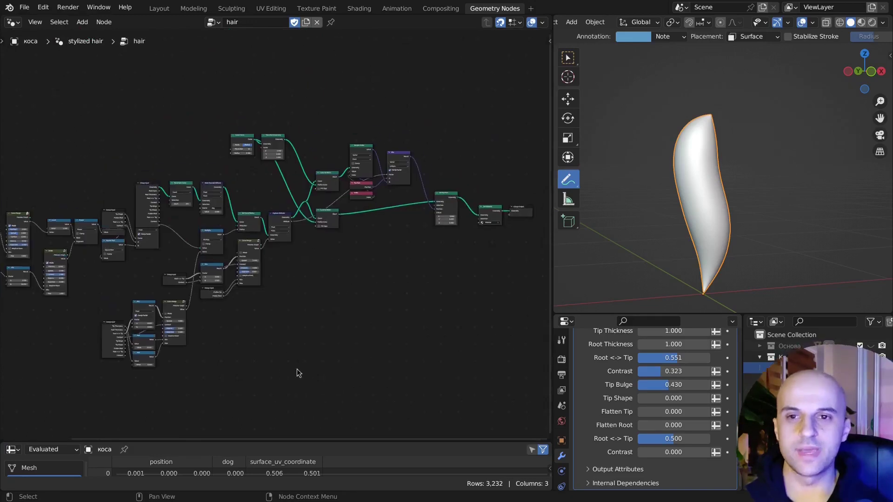
pyautogui.scroll(5, 192, 365)
pyautogui.moveTo(191, 364); pyautogui.dragTo(304, 417, button='middle')
pyautogui.moveTo(425, 124); pyautogui.dragTo(205, 206)
pyautogui.scroll(-7, 207, 205)
pyautogui.moveTo(69, 136); pyautogui.dragTo(358, 361)
# - Insert a Set Curve Tilt node on the link between Set Curve Radius and Capture Attribute
pyautogui.scroll(5, 302, 251)
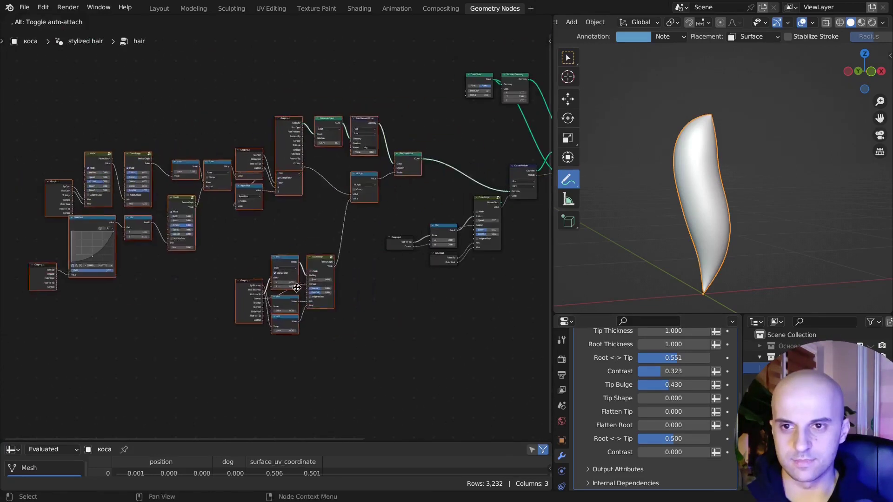
pyautogui.hotkey('shift', 'a')
pyautogui.write('se')
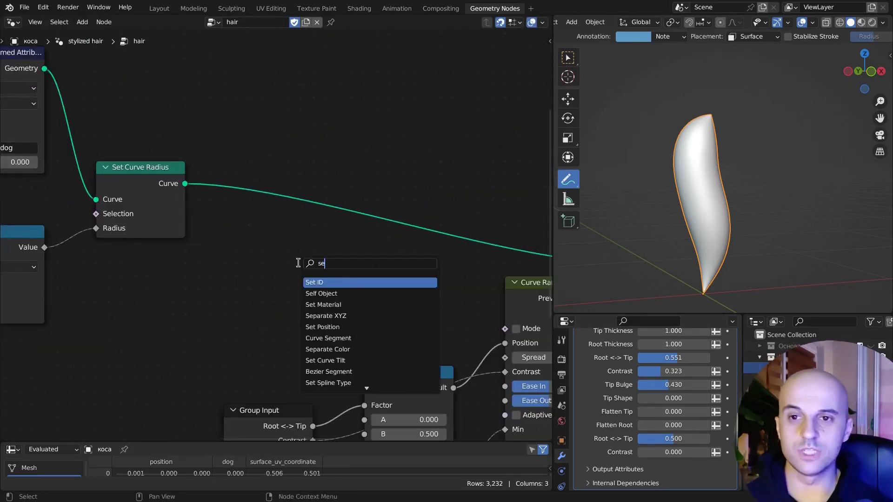
pyautogui.write('t til')
pyautogui.press('Return')
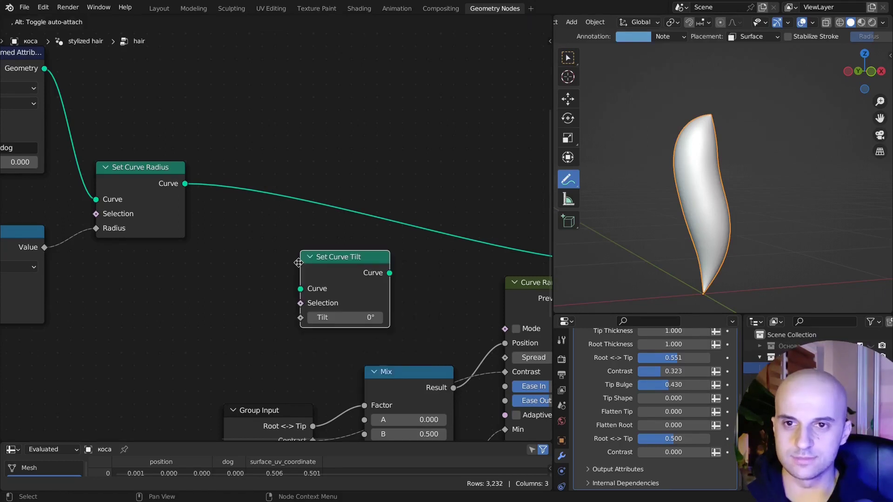
pyautogui.click(339, 196)
# - Move the flattening Curve Range with its Mix and Group Input nodes to directly below Capture Attribute
pyautogui.moveTo(351, 172); pyautogui.dragTo(354, 150, button='middle')
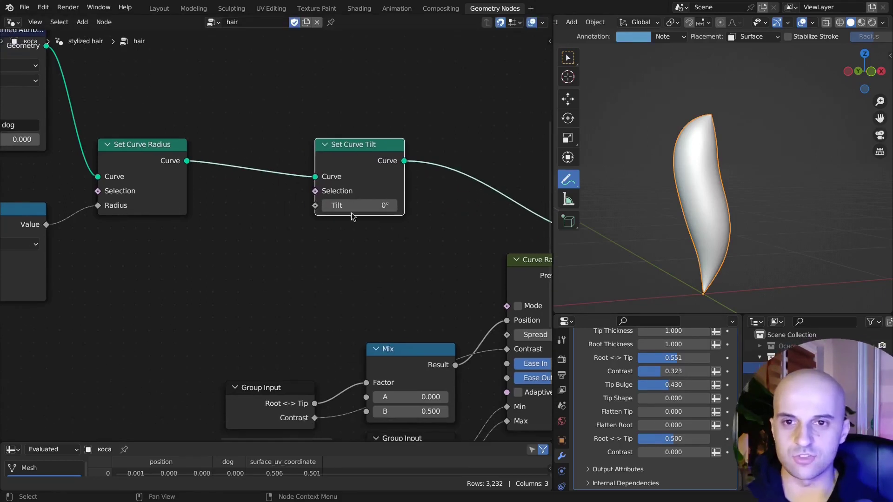
pyautogui.scroll(-8, 351, 211)
pyautogui.moveTo(495, 404); pyautogui.dragTo(279, 297)
pyautogui.press('g')
pyautogui.click(444, 388)
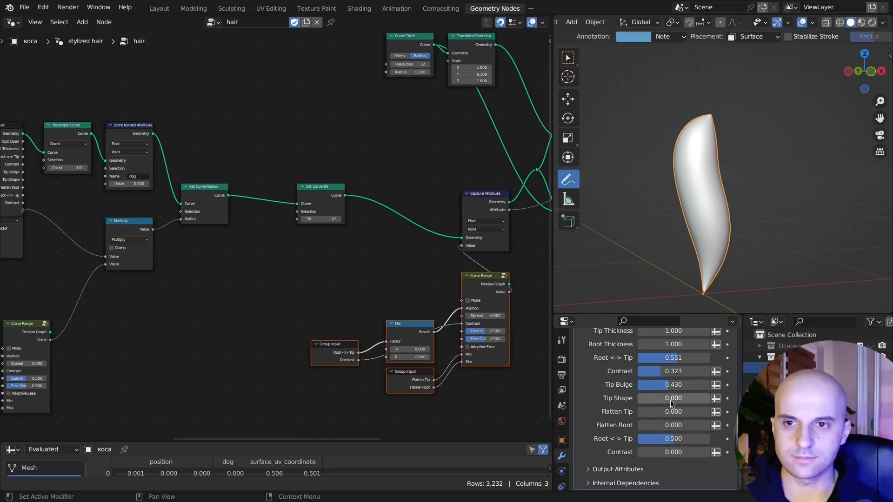
# - Set the hair's Flatten Tip and Flatten Root modifier values to about 0.734
pyautogui.moveTo(671, 411); pyautogui.dragTo(723, 425)
pyautogui.moveTo(726, 224); pyautogui.dragTo(714, 223, button='middle')
# - Move the node chain up to Set Curve Radius away from Set Curve Tilt to free up space between them
pyautogui.scroll(-8, 319, 313)
pyautogui.moveTo(74, 149); pyautogui.dragTo(409, 385)
pyautogui.keyDown('shift'); pyautogui.click(412, 213); pyautogui.keyUp('shift')
pyautogui.moveTo(383, 238); pyautogui.dragTo(306, 198)
pyautogui.scroll(12, 354, 219)
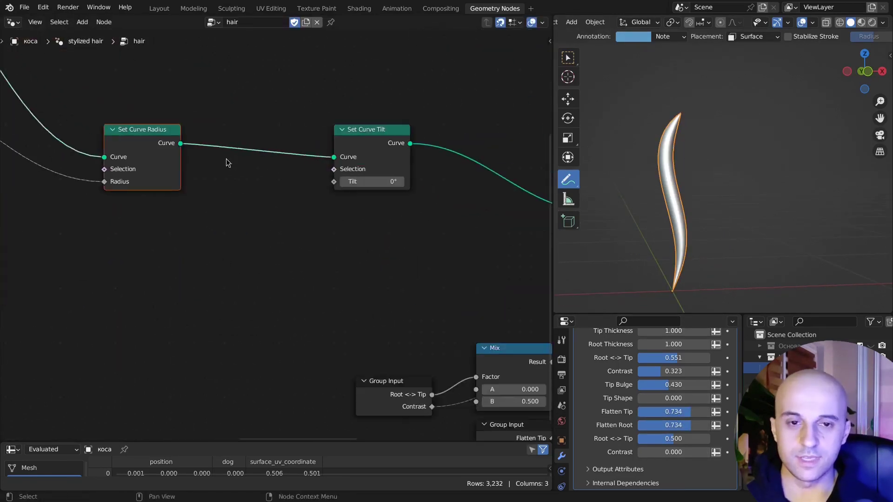
# - Add an Adder (GEO) group node with its Sum linked to the Tilt of Set Curve Tilt, and hide its data-block selector
pyautogui.hotkey('shift', 'a')
pyautogui.write('adder')
pyautogui.press('Return')
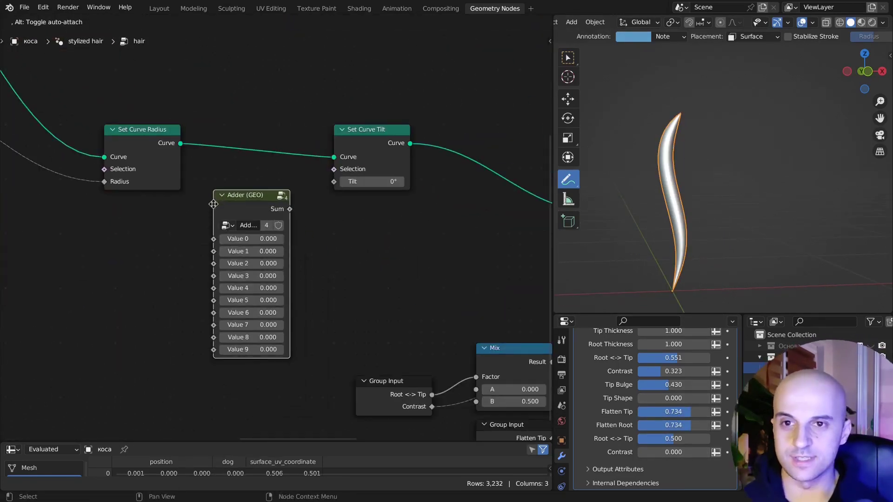
pyautogui.click(213, 203)
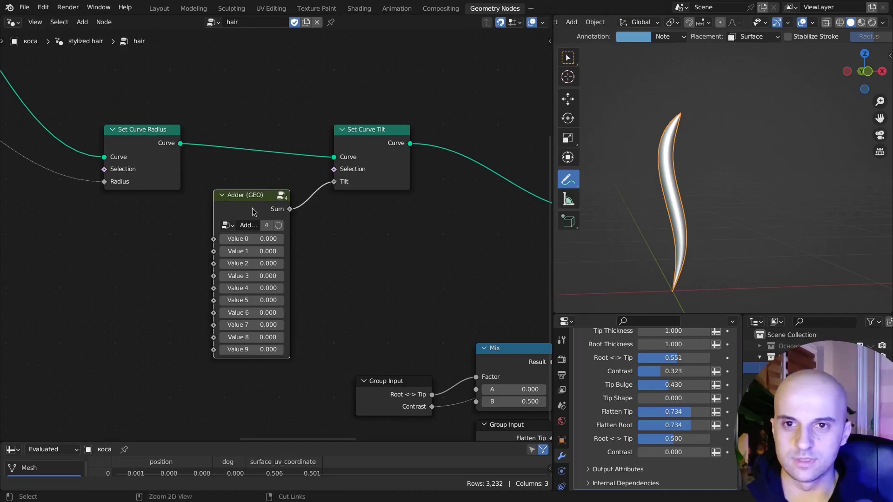
pyautogui.hotkey('ctrl', 'shift', 'h')
# - Examine the chained Add nodes inside the Adder (GEO) group and return to the hair node tree
pyautogui.press('Tab')
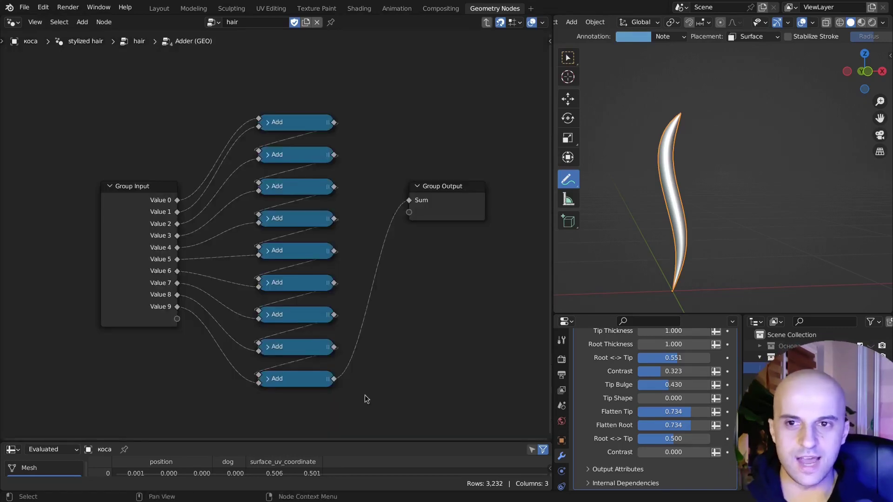
pyautogui.moveTo(367, 398); pyautogui.dragTo(216, 99)
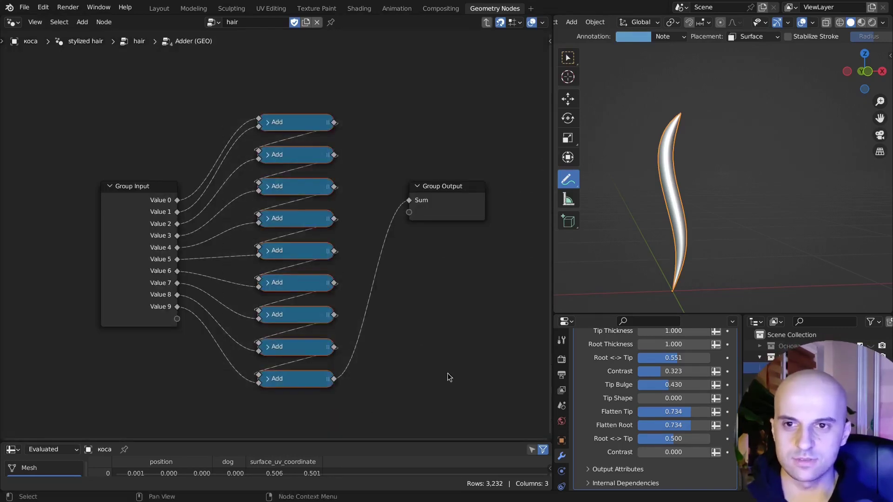
pyautogui.press('Tab')
# - Move the Adder (GEO) node slightly lower, below the link between Set Curve Radius and Set Curve Tilt
pyautogui.moveTo(350, 312); pyautogui.dragTo(456, 294, button='middle')
pyautogui.scroll(3, 456, 294)
pyautogui.moveTo(349, 181)
pyautogui.mouseDown()
pyautogui.moveTo(397, 180)
pyautogui.moveTo(352, 180)
pyautogui.mouseUp()
pyautogui.rightClick(349, 181)
pyautogui.moveTo(467, 310); pyautogui.dragTo(468, 332, button='middle')
pyautogui.moveTo(330, 183); pyautogui.dragTo(333, 208)
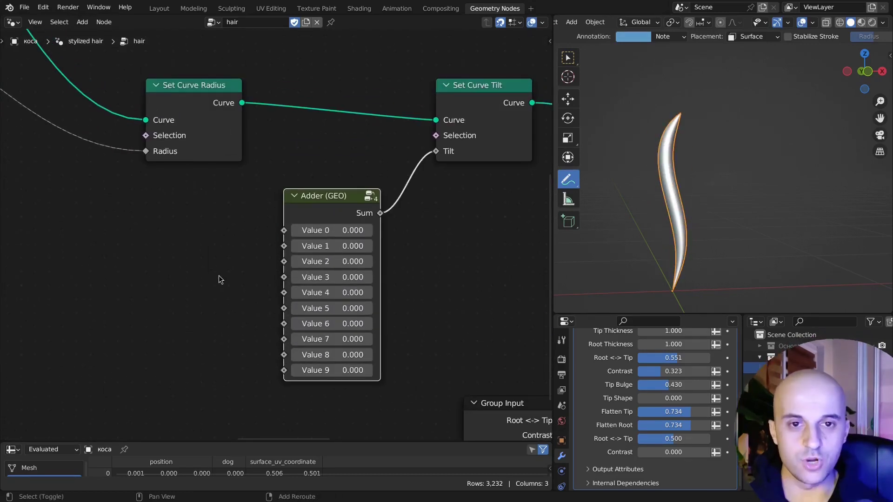
# - Add a Curve Range node beside the Adder, enable its Mode option and connect its Value to the Adder's Value 0
pyautogui.hotkey('shift', 'a')
pyautogui.write('srange')
pyautogui.press('Down')
pyautogui.press('Return')
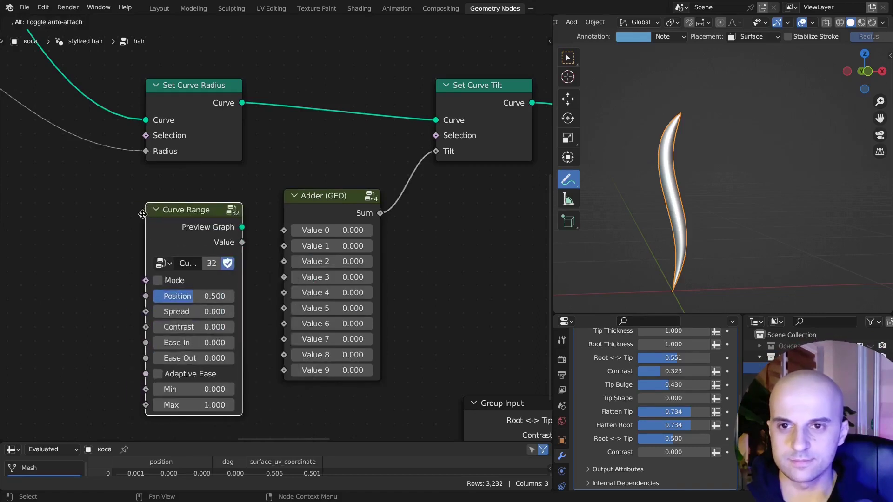
pyautogui.click(142, 215)
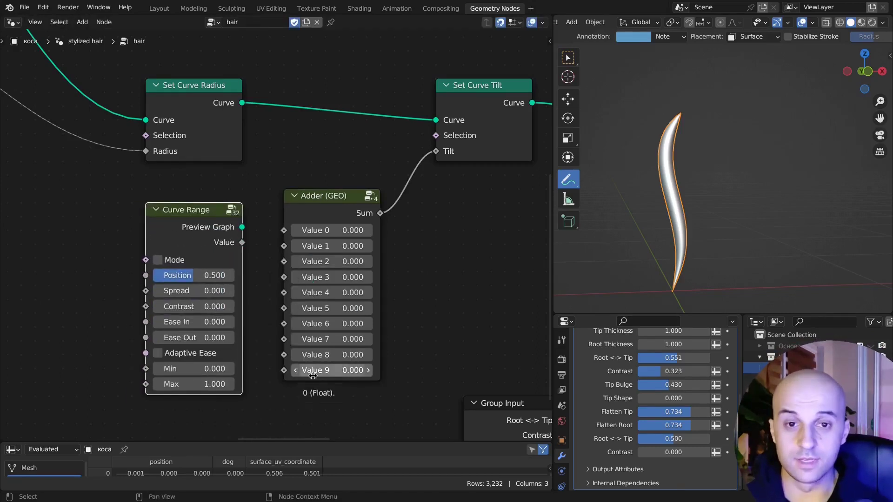
pyautogui.scroll(2, 194, 219)
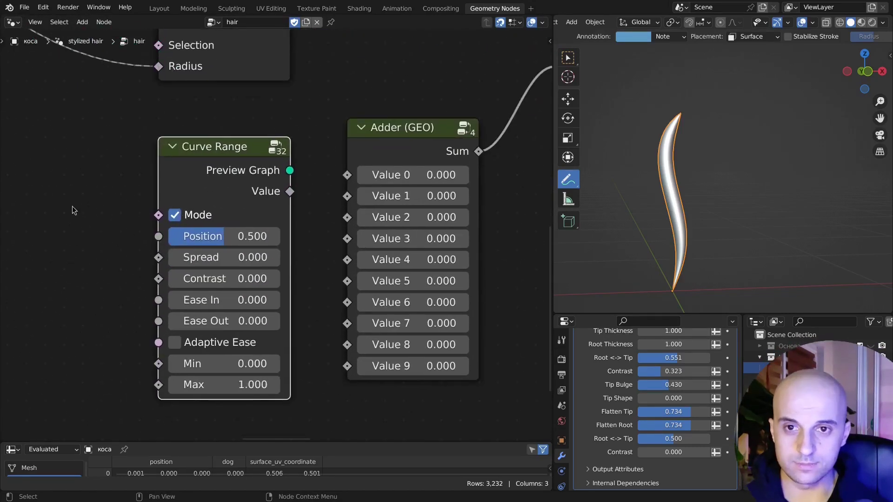
pyautogui.moveTo(290, 191); pyautogui.dragTo(347, 176)
pyautogui.moveTo(321, 186); pyautogui.dragTo(345, 158, button='middle')
pyautogui.moveTo(238, 140); pyautogui.dragTo(237, 122)
pyautogui.moveTo(297, 195); pyautogui.dragTo(278, 161, button='middle')
pyautogui.scroll(2, 318, 164)
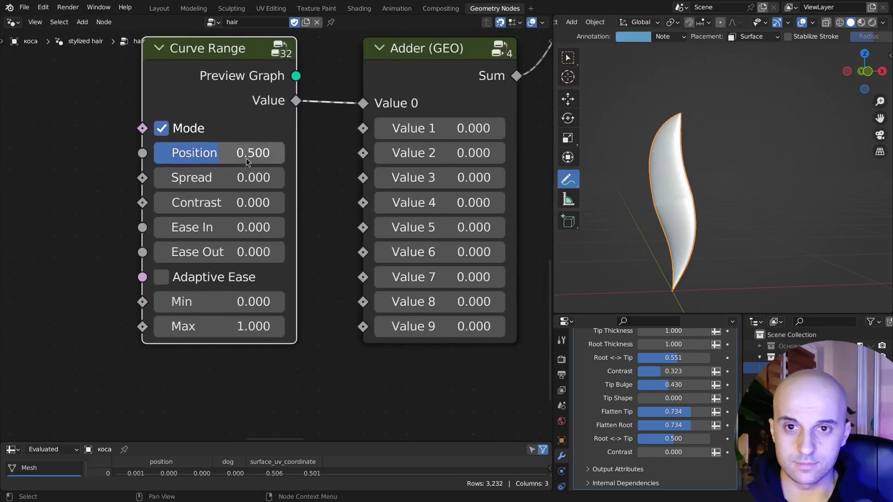
# - Try the Curve Range twist with Position at 0 and at 1 while varying Max to about -3.2
pyautogui.moveTo(253, 327)
pyautogui.mouseDown()
pyautogui.moveTo(283, 328)
pyautogui.moveTo(237, 328)
pyautogui.moveTo(255, 327)
pyautogui.mouseUp()
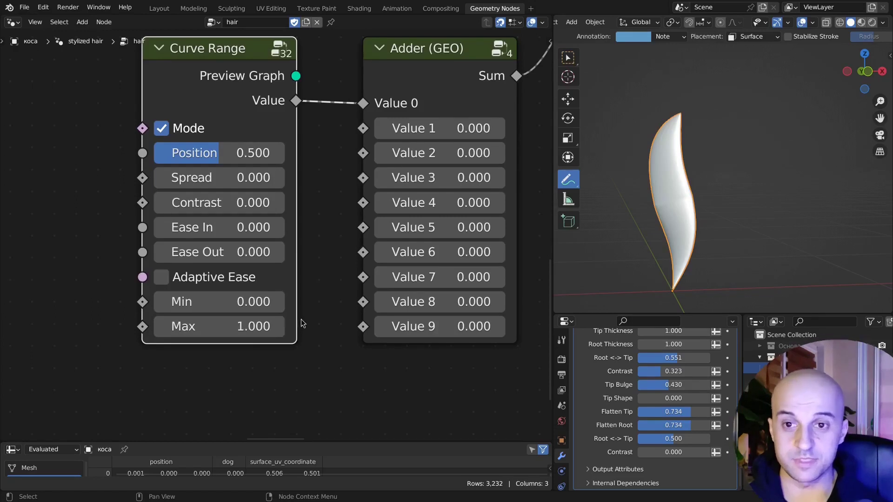
pyautogui.moveTo(306, 315); pyautogui.dragTo(307, 311, button='middle')
pyautogui.moveTo(225, 152); pyautogui.dragTo(158, 153)
pyautogui.moveTo(224, 322); pyautogui.dragTo(135, 322)
pyautogui.moveTo(195, 321); pyautogui.dragTo(225, 322)
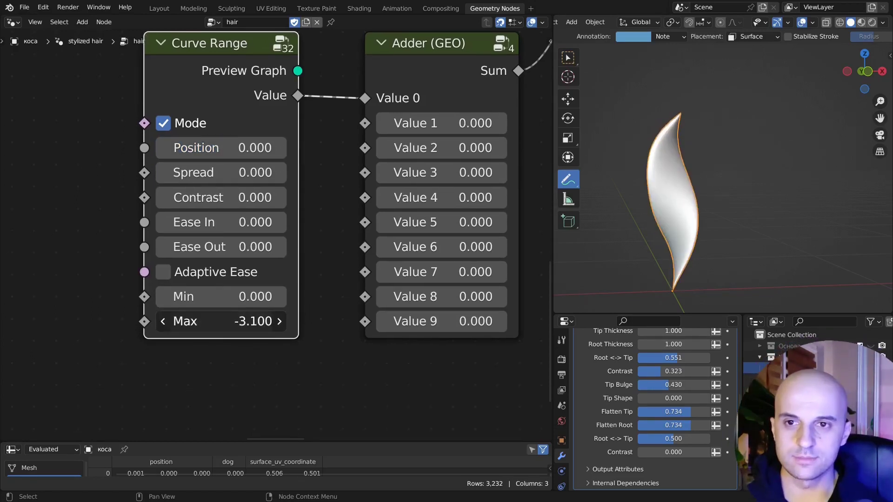
pyautogui.moveTo(219, 147); pyautogui.dragTo(279, 148)
pyautogui.moveTo(226, 322)
pyautogui.mouseDown()
pyautogui.moveTo(215, 321)
pyautogui.moveTo(271, 321)
pyautogui.moveTo(224, 322)
pyautogui.mouseUp()
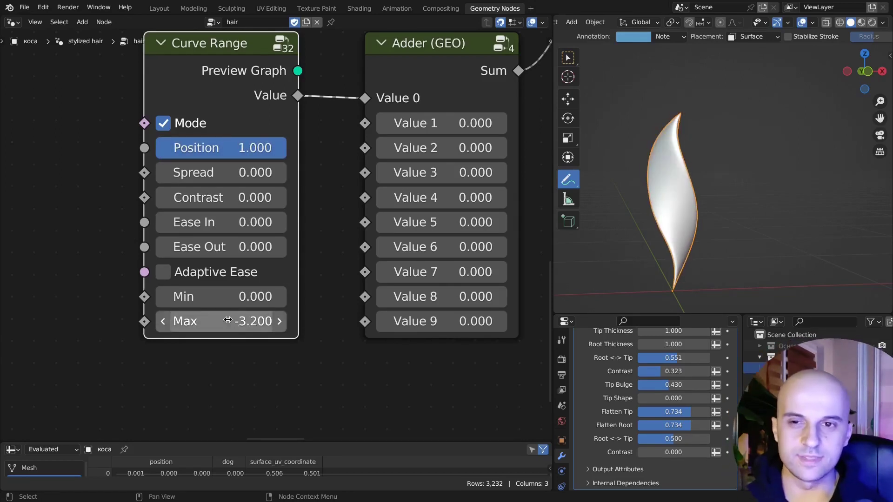
# - Enable Adaptive Ease on the Curve Range, raise Max to 4.9, and set Ease In and Ease Out to 0.5
pyautogui.click(168, 275)
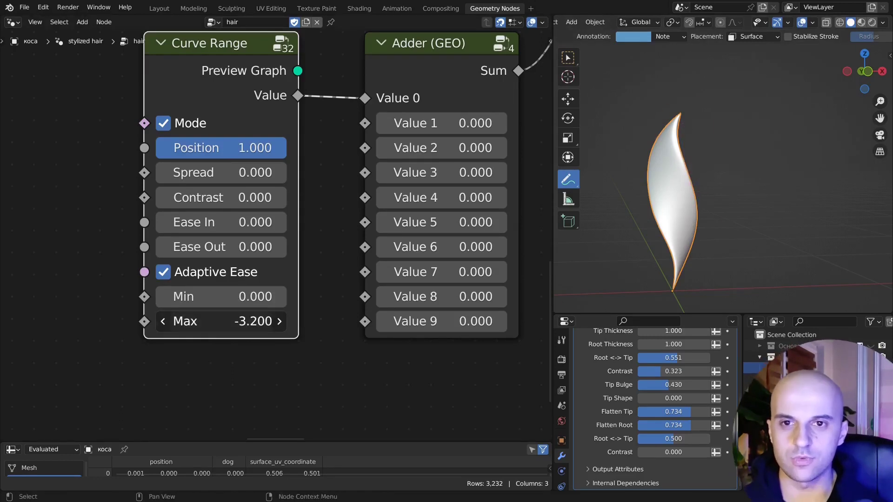
pyautogui.moveTo(234, 321)
pyautogui.mouseDown()
pyautogui.moveTo(205, 322)
pyautogui.moveTo(265, 321)
pyautogui.moveTo(236, 320)
pyautogui.mouseUp()
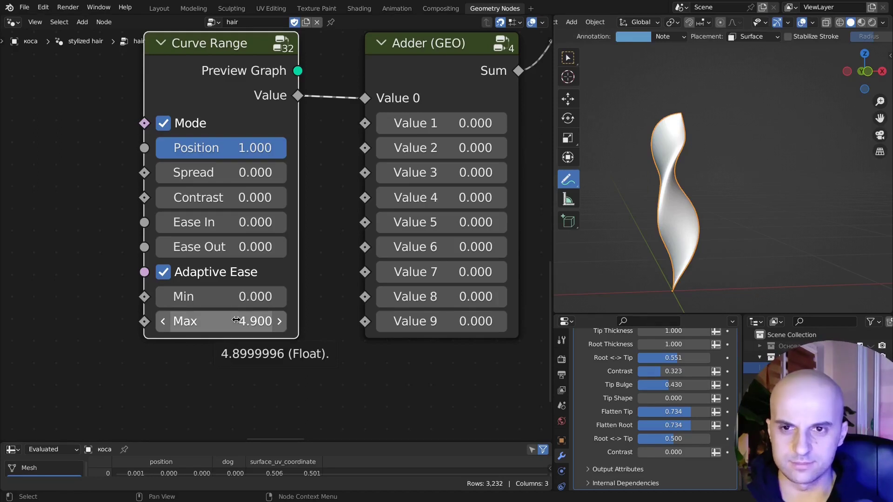
pyautogui.moveTo(219, 222); pyautogui.dragTo(304, 246)
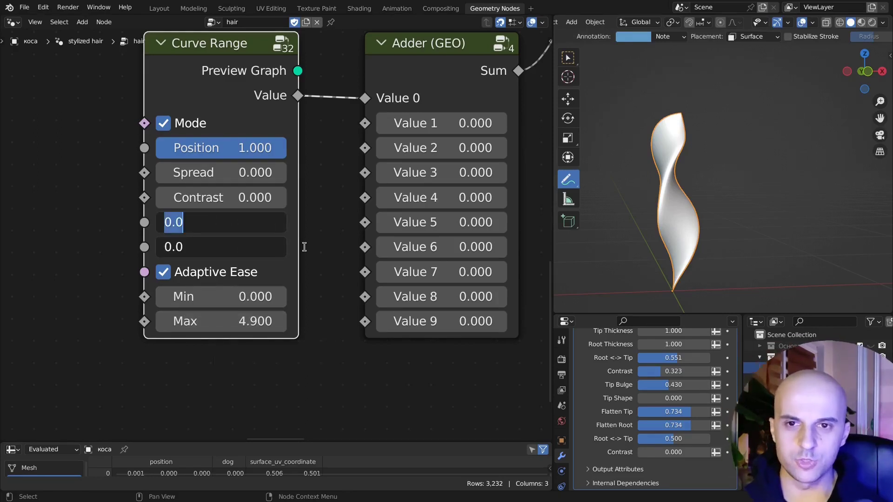
pyautogui.press('Return')
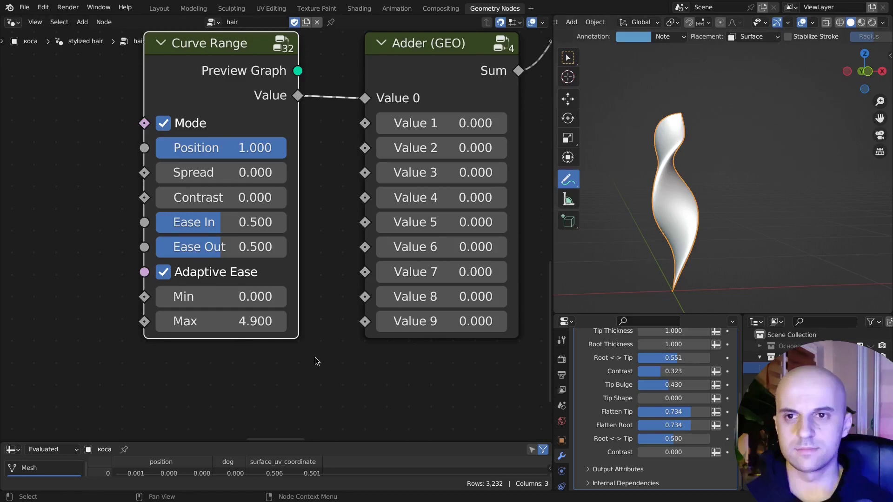
# - Set the Curve Range's Position and Spread to 0.5 and its Max to 0
pyautogui.moveTo(279, 148); pyautogui.dragTo(260, 152)
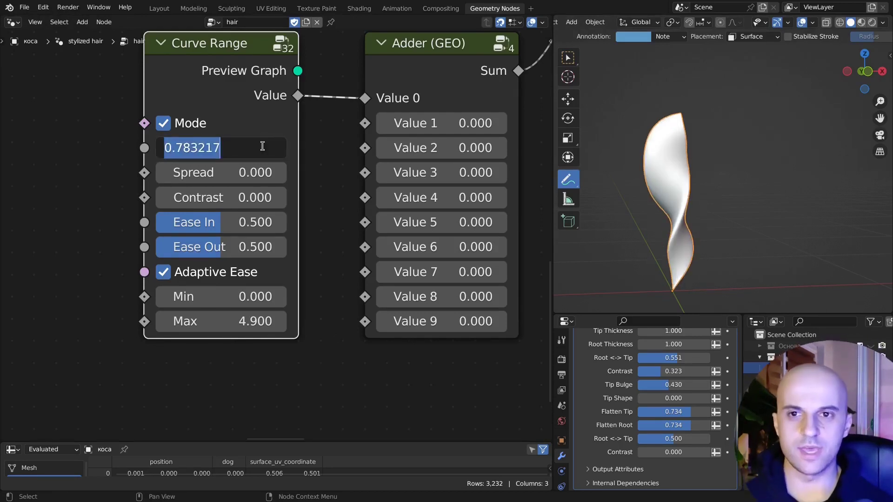
pyautogui.write('.5')
pyautogui.press('Return')
pyautogui.click(259, 167)
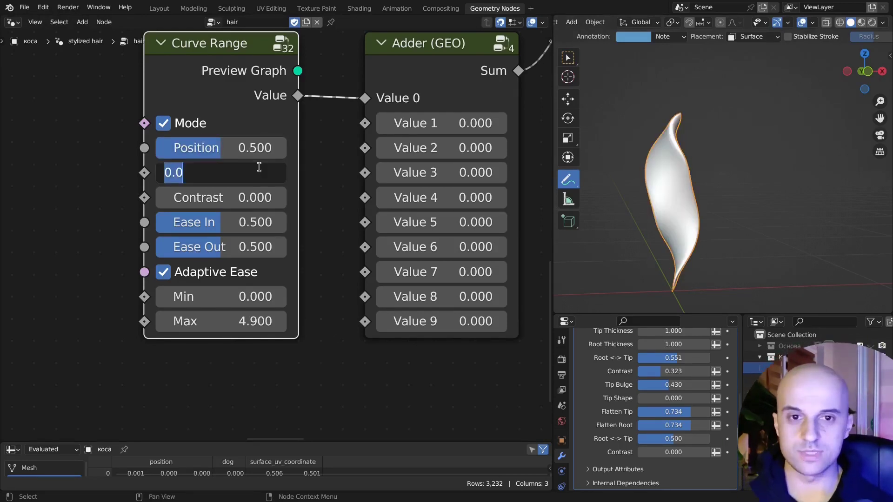
pyautogui.write('.5')
pyautogui.press('Return')
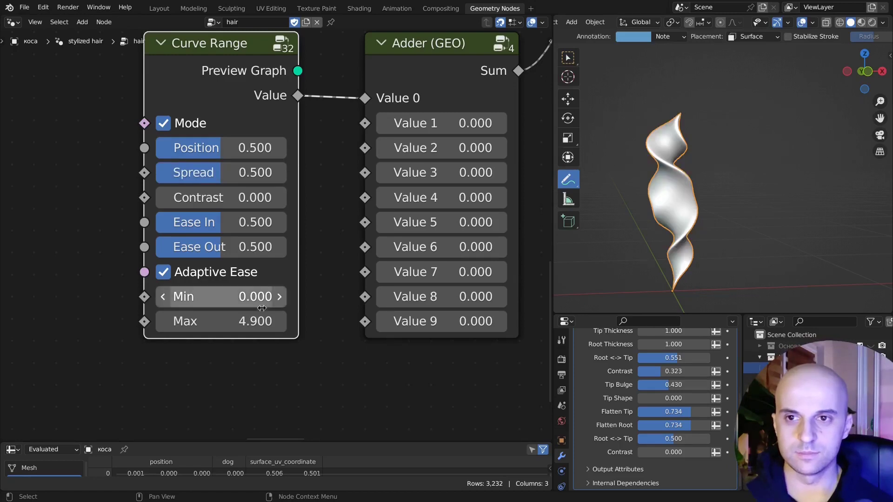
pyautogui.moveTo(260, 321); pyautogui.dragTo(229, 321)
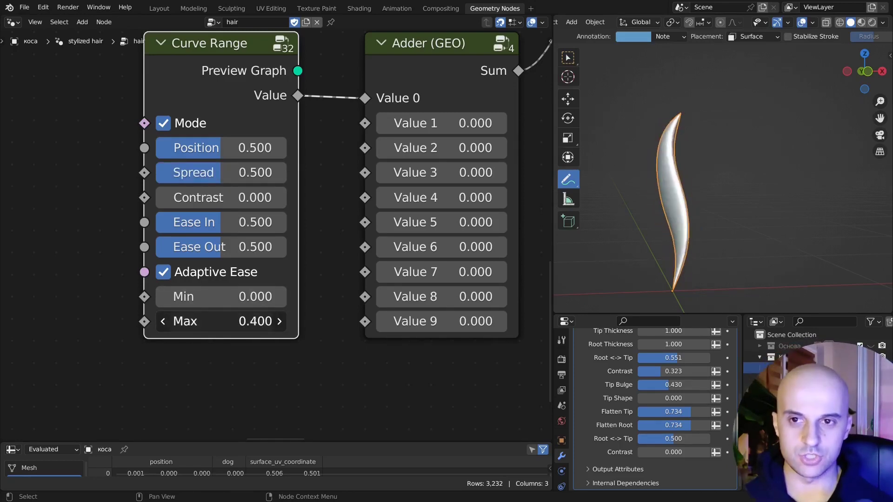
pyautogui.write('0')
pyautogui.press('Return')
pyautogui.scroll(-4, 339, 345)
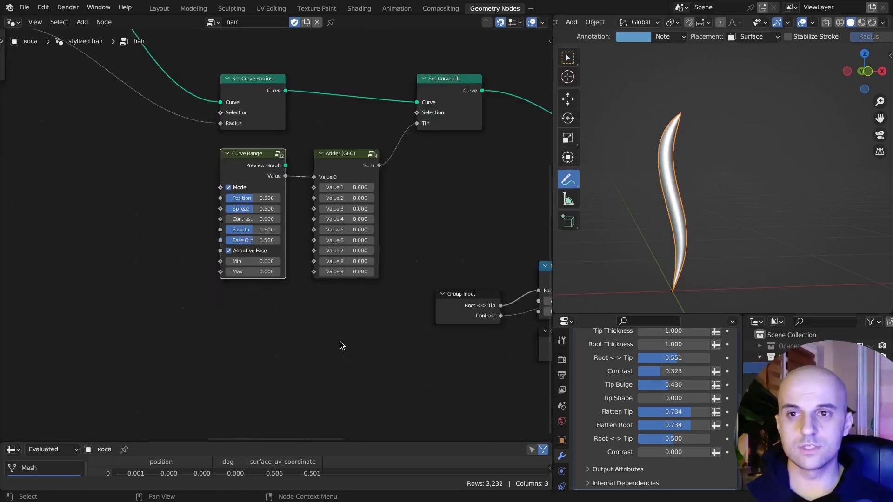
# - Duplicate the Curve Range twice below itself and connect the copies to Value 1 and Value 2 of the Adder
pyautogui.hotkey('shift', 'd')
pyautogui.click(305, 399)
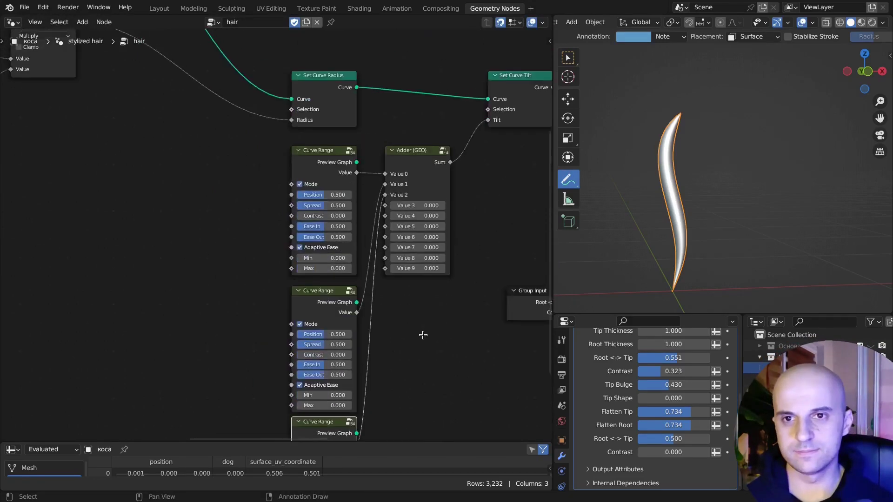
# - Set the top Curve Range's Position to 1 and Spread to 0, and try varying its Max
pyautogui.scroll(4, 421, 202)
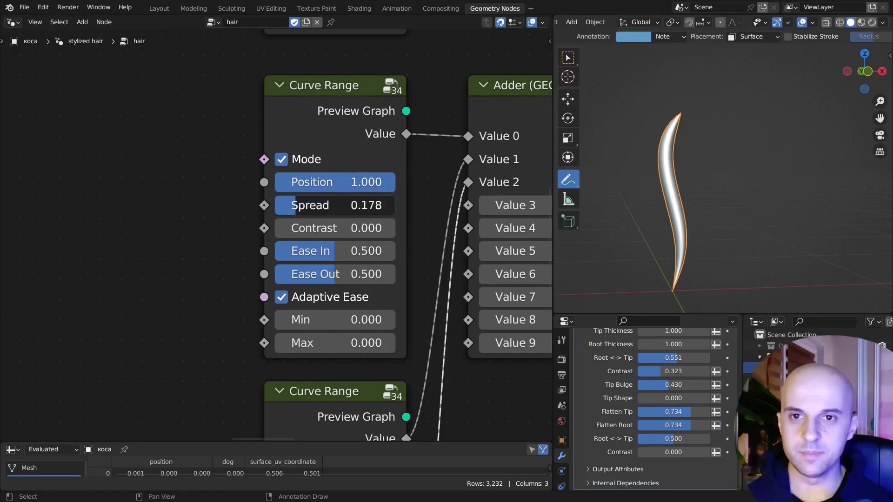
pyautogui.moveTo(339, 343); pyautogui.dragTo(284, 343)
pyautogui.rightClick(339, 343)
# - Try varying the middle Curve Range's Max to about -4.5
pyautogui.moveTo(436, 349); pyautogui.dragTo(420, 141, button='middle')
pyautogui.moveTo(411, 253); pyautogui.dragTo(420, 216, button='middle')
pyautogui.moveTo(317, 396); pyautogui.dragTo(291, 397)
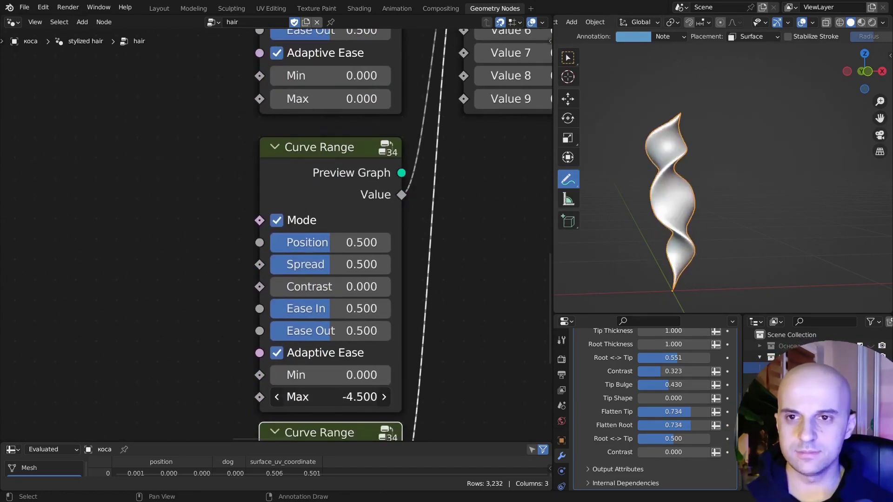
pyautogui.rightClick(316, 396)
# - Set the bottom Curve Range's Position and Spread to 0, and try varying its Max
pyautogui.moveTo(417, 400); pyautogui.dragTo(421, 185, button='middle')
pyautogui.moveTo(342, 335); pyautogui.dragTo(279, 336)
pyautogui.moveTo(339, 314); pyautogui.dragTo(277, 314)
pyautogui.moveTo(356, 404); pyautogui.dragTo(359, 327, button='middle')
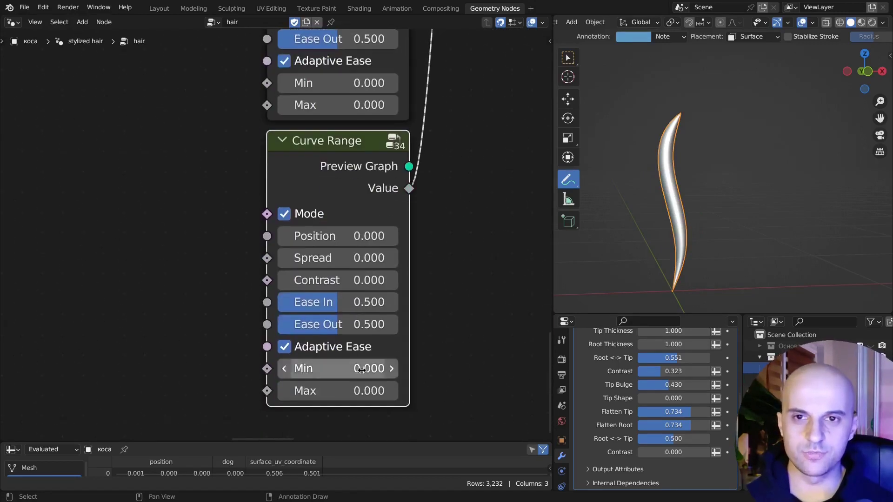
pyautogui.keyDown('shift'); pyautogui.moveTo(360, 391); pyautogui.dragTo(338, 391); pyautogui.keyUp('shift')
# - Expose the top Curve Range's Max through a new Group Input node and show all of that node's sockets
pyautogui.scroll(-5, 377, 375)
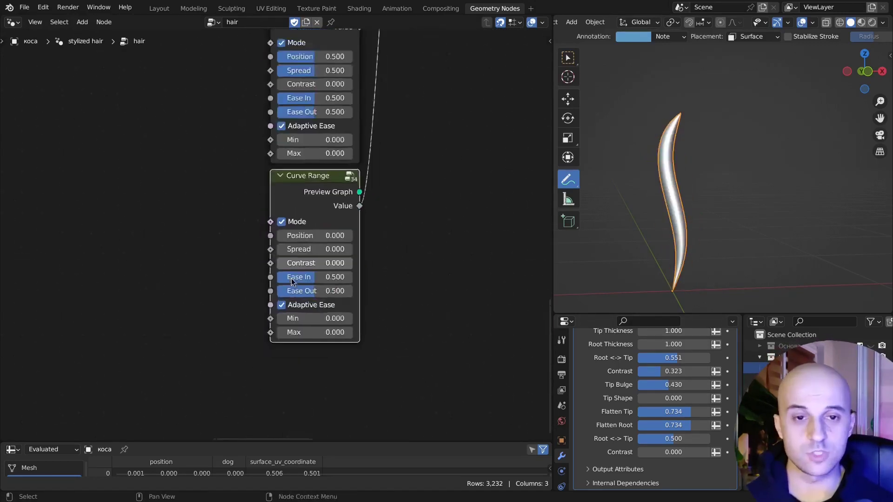
pyautogui.moveTo(343, 198); pyautogui.dragTo(299, 228)
pyautogui.write('in')
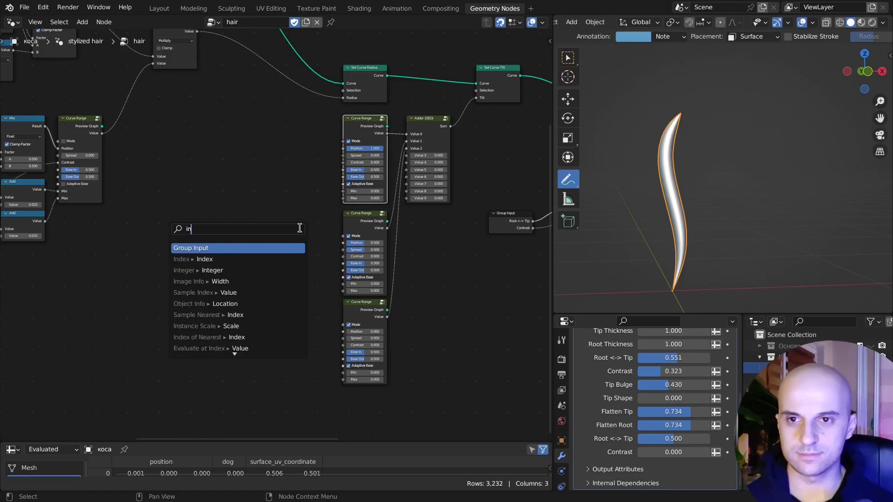
pyautogui.press('Return')
pyautogui.click(299, 232)
pyautogui.scroll(6, 299, 232)
pyautogui.hotkey('ctrl', 'h')
# - Expose the Max of the middle and bottom Curve Ranges through the same Group Input and hide its unused sockets
pyautogui.moveTo(340, 341); pyautogui.dragTo(341, 226, button='middle')
pyautogui.scroll(4, 341, 226)
pyautogui.moveTo(394, 204); pyautogui.dragTo(297, 289)
pyautogui.moveTo(394, 397); pyautogui.dragTo(297, 304)
pyautogui.click(252, 228)
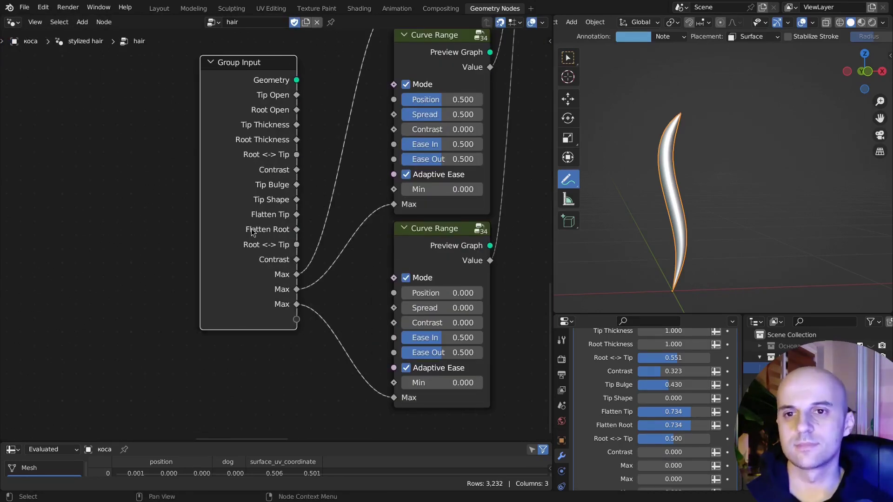
pyautogui.hotkey('ctrl', 'h')
# - Rename the three exposed Max group inputs to Twist Tip, Twist Mid and Twist Root
pyautogui.moveTo(290, 202); pyautogui.dragTo(272, 277, button='middle')
pyautogui.press('n')
pyautogui.scroll(-3, 474, 140)
pyautogui.doubleClick(461, 167)
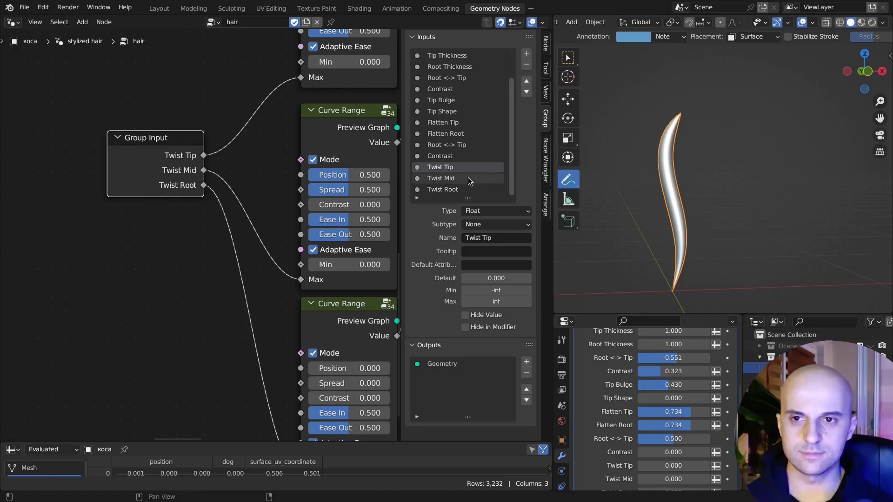
# - Try varying the Twist Tip and Twist Mid values in the hair's modifier
pyautogui.scroll(-3, 661, 425)
pyautogui.moveTo(655, 425); pyautogui.dragTo(693, 425)
pyautogui.rightClick(693, 425)
pyautogui.moveTo(679, 440); pyautogui.dragTo(698, 440)
pyautogui.rightClick(697, 440)
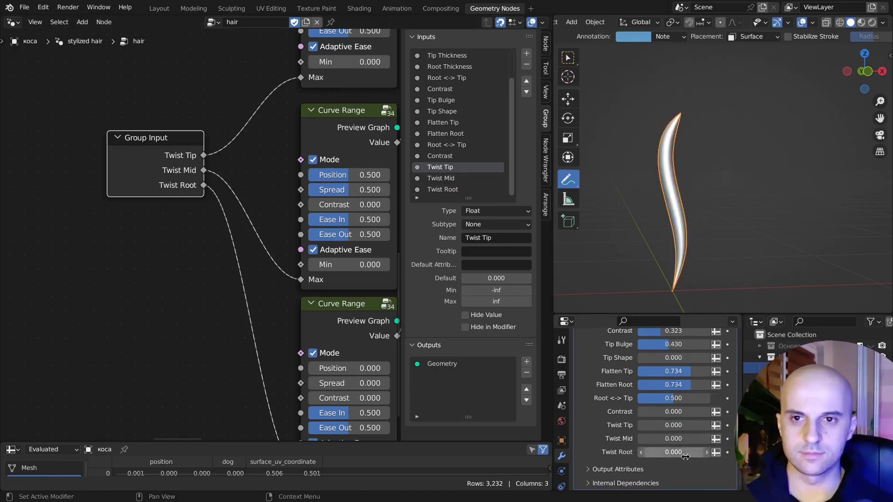
# - Duplicate the bottom Curve Range below itself and connect the copy's Value to the Adder
pyautogui.scroll(-4, 178, 285)
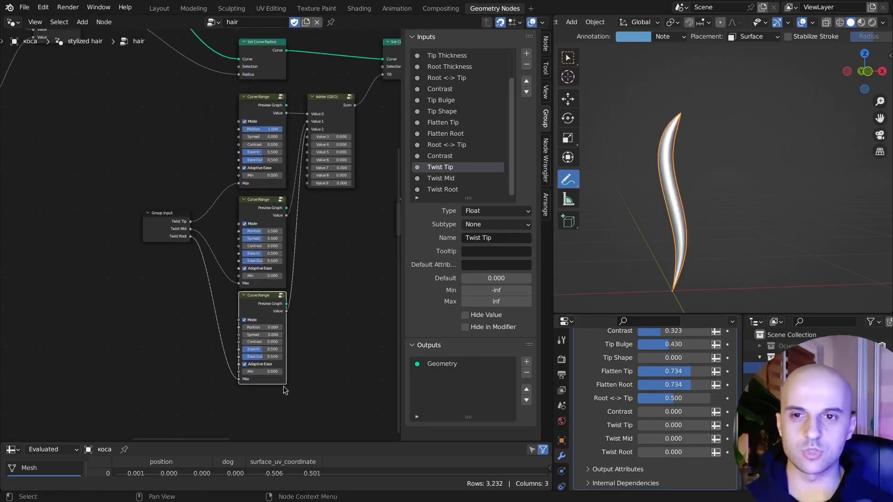
pyautogui.hotkey('shift', 'd')
pyautogui.click(281, 425)
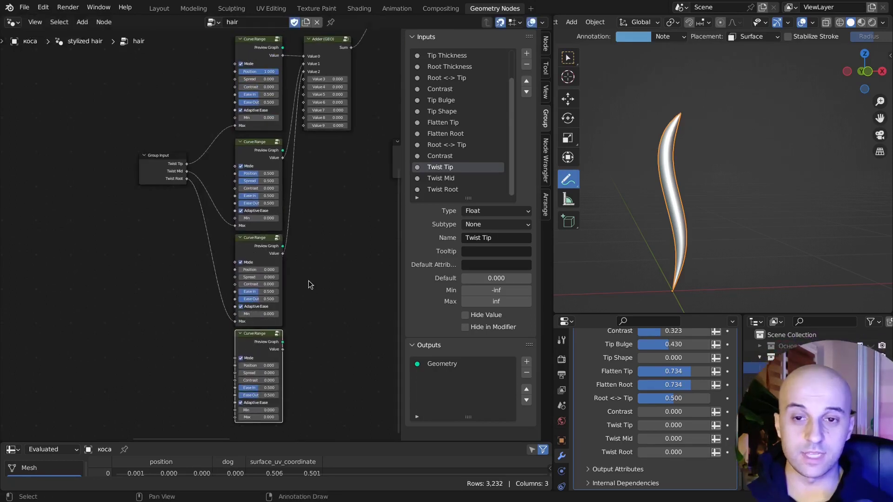
pyautogui.moveTo(298, 304); pyautogui.dragTo(295, 304, button='middle')
pyautogui.press('KP_Decimal')
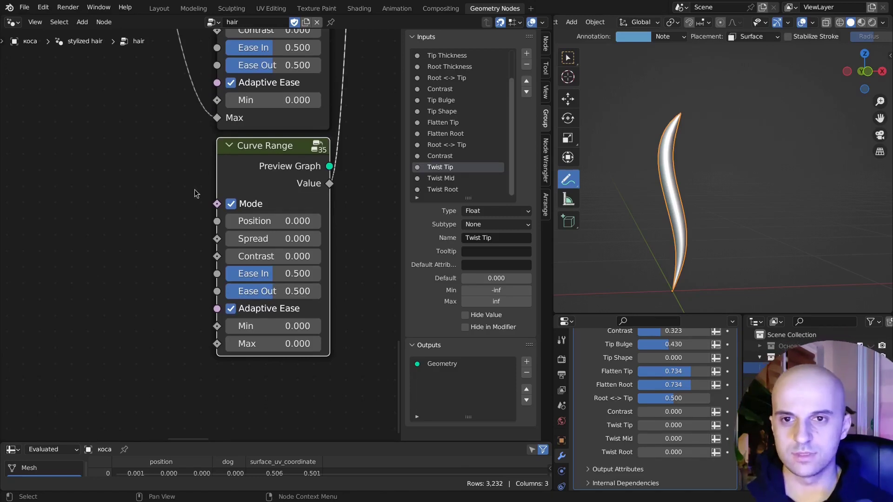
# - Expose the lowest Curve Range's Position, Spread and Max through a new Group Input, feeding Max from a new group input socket
pyautogui.moveTo(217, 222); pyautogui.dragTo(171, 243)
pyautogui.write('inp')
pyautogui.press('Return')
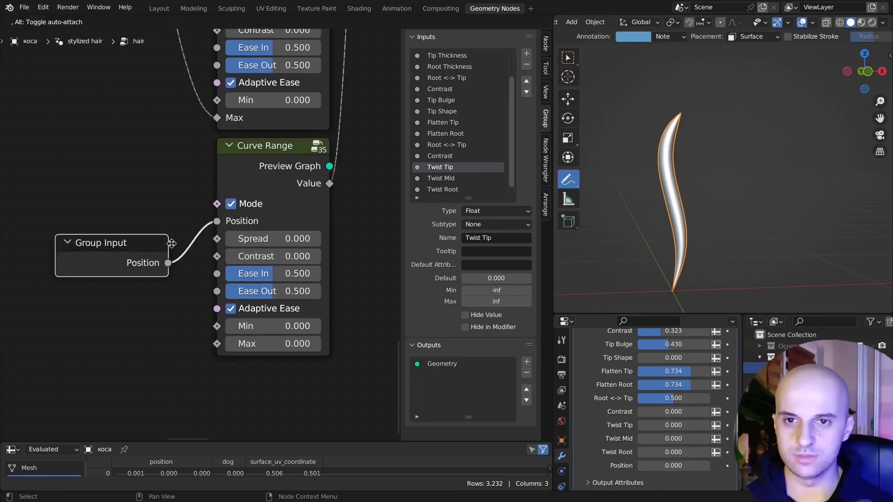
pyautogui.click(171, 243)
pyautogui.hotkey('ctrl', 'h')
pyautogui.moveTo(156, 311); pyautogui.dragTo(109, 84)
pyautogui.moveTo(218, 239); pyautogui.dragTo(124, 340)
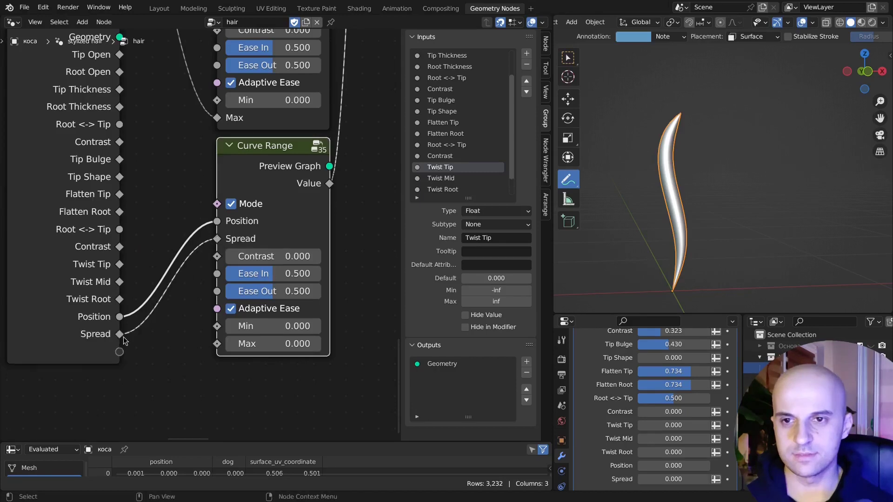
pyautogui.moveTo(217, 344); pyautogui.dragTo(120, 352)
# - Name the three new group inputs Custom Position, Custom Spread and Custom Amount, and hide their Group Input's unused sockets
pyautogui.scroll(-3, 451, 193)
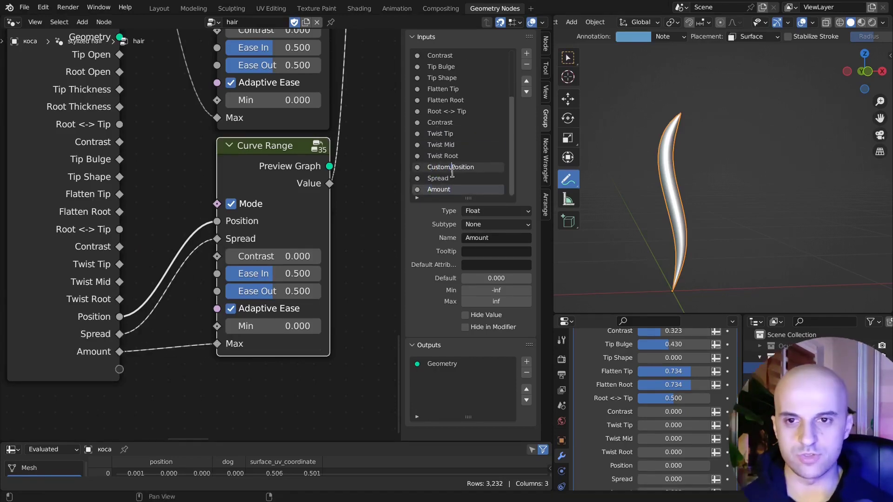
pyautogui.press('Tab')
pyautogui.click(428, 181)
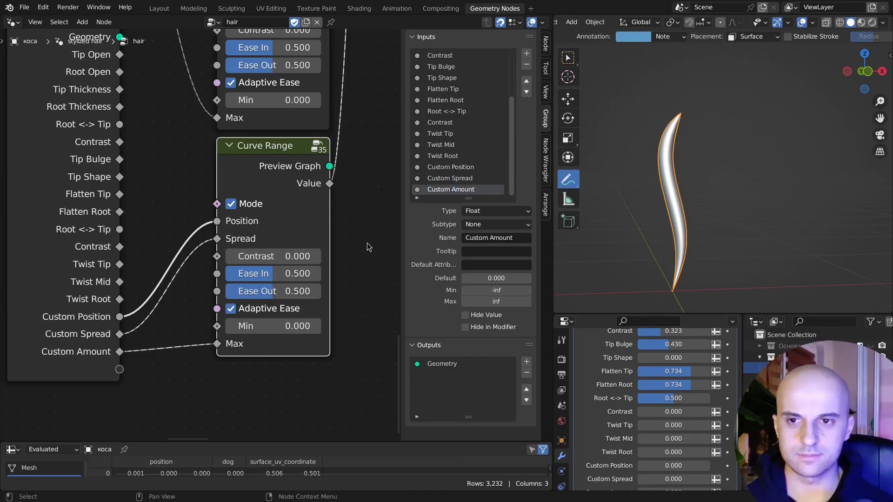
pyautogui.click(72, 212)
pyautogui.hotkey('ctrl', 'h')
pyautogui.moveTo(82, 77); pyautogui.dragTo(115, 302)
pyautogui.scroll(-2, 604, 339)
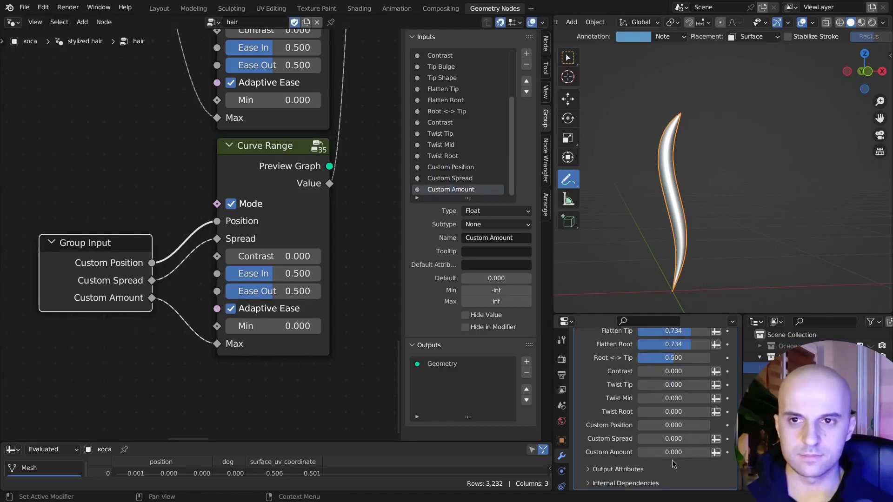
# - Hide the unused sockets of the four Curve Ranges and stack them compactly beside the Adder, with the custom Group Input below the twist one
pyautogui.moveTo(302, 311); pyautogui.dragTo(265, 316, button='middle')
pyautogui.moveTo(323, 288); pyautogui.dragTo(321, 315, button='middle')
pyautogui.scroll(-4, 252, 226)
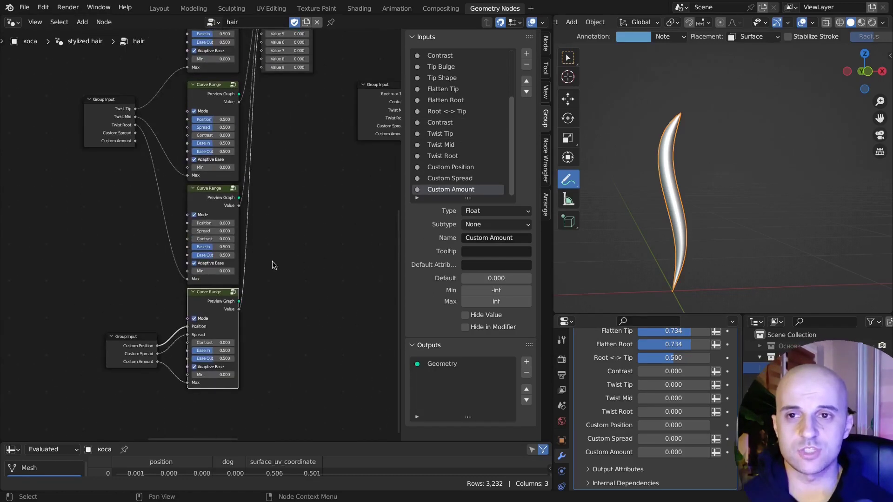
pyautogui.scroll(2, 275, 245)
pyautogui.hotkey('ctrl', 'h')
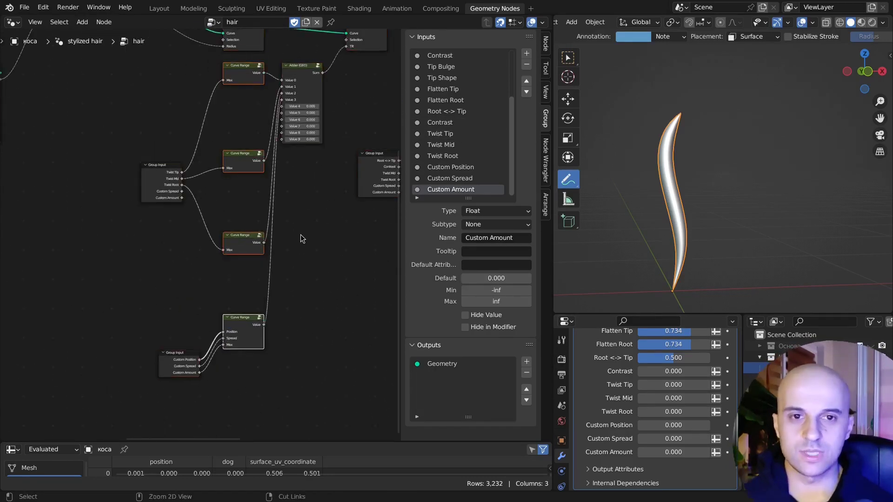
pyautogui.press('s')
pyautogui.click(263, 212)
pyautogui.moveTo(258, 209); pyautogui.dragTo(257, 132)
pyautogui.moveTo(180, 353); pyautogui.dragTo(162, 213)
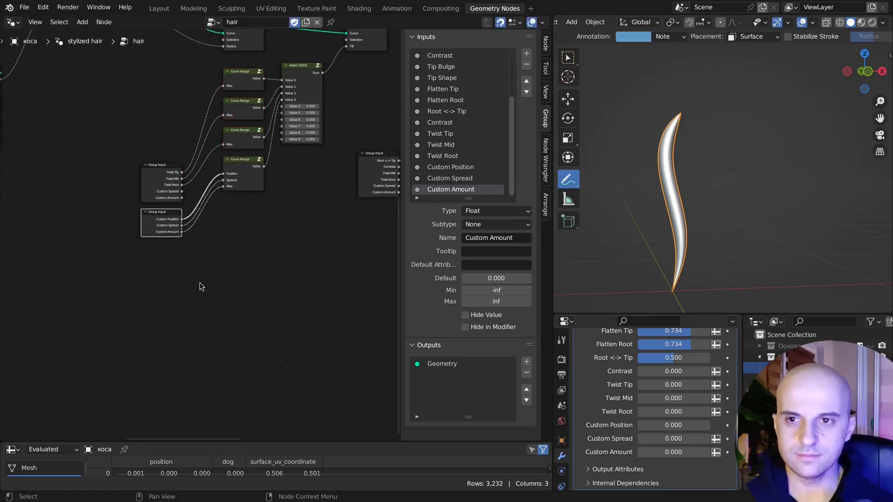
# - Add a Group Input below the Adder that exposes the Adder's Value 4
pyautogui.scroll(4, 201, 286)
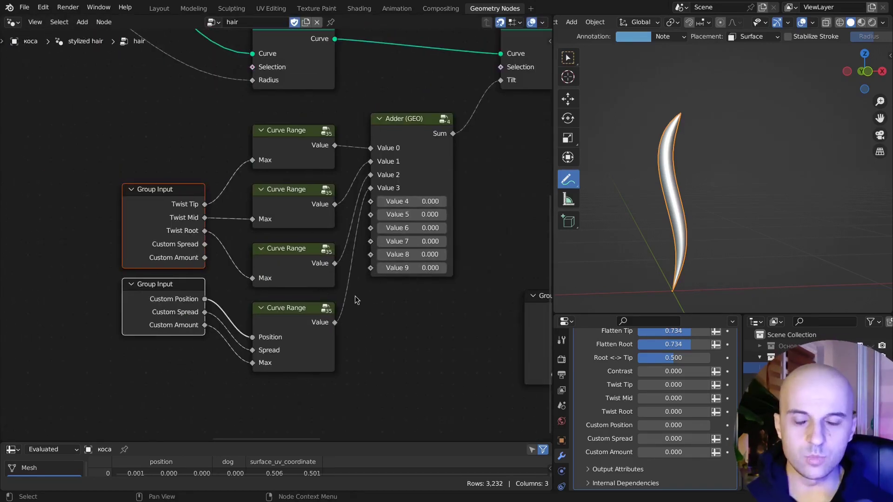
pyautogui.moveTo(323, 278); pyautogui.dragTo(277, 263, button='middle')
pyautogui.scroll(5, 304, 236)
pyautogui.moveTo(401, 165); pyautogui.dragTo(431, 164)
pyautogui.rightClick(400, 166)
pyautogui.scroll(-2, 344, 191)
pyautogui.moveTo(319, 181); pyautogui.dragTo(410, 339)
pyautogui.write('inp')
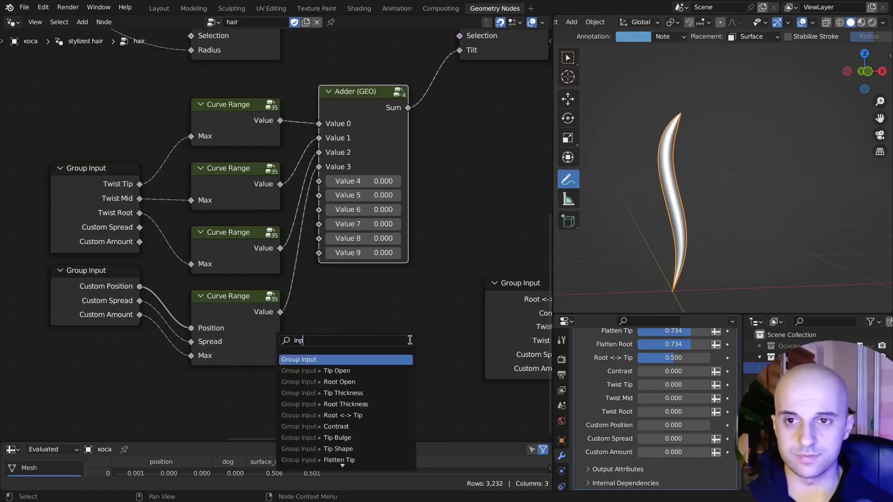
pyautogui.press('Return')
pyautogui.click(411, 290)
# - Rename the Value 4 group input to Rotate and move it above Twist Tip in the input order
pyautogui.press('n')
pyautogui.doubleClick(458, 190)
pyautogui.write('R')
pyautogui.click(528, 83)
pyautogui.click(528, 82)
pyautogui.click(529, 83)
pyautogui.click(528, 83)
pyautogui.doubleClick(528, 83)
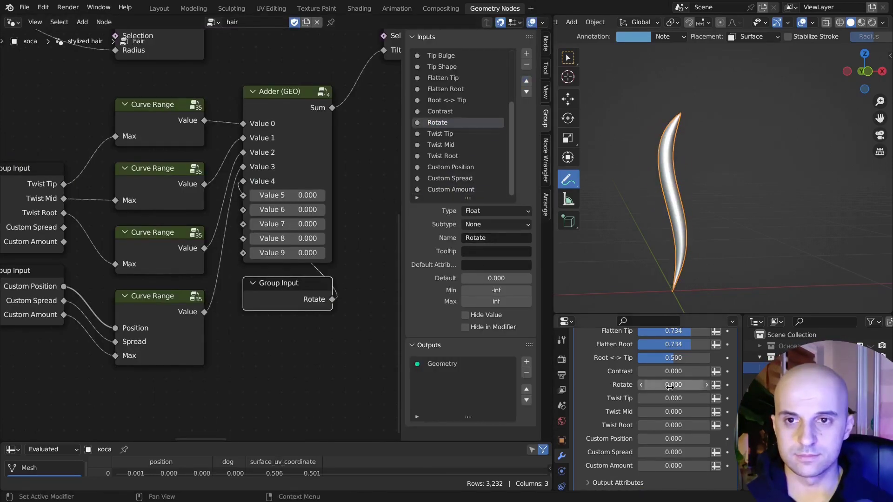
# - Try varying the Rotate value in the hair's modifier
pyautogui.moveTo(671, 385); pyautogui.dragTo(671, 385)
pyautogui.rightClick(670, 385)
pyautogui.moveTo(753, 216)
pyautogui.mouseDown(button='middle')
pyautogui.moveTo(776, 211)
pyautogui.moveTo(765, 213)
pyautogui.mouseUp(button='middle')
# - Try hiding the unused sockets of all nodes in the hair node group
pyautogui.press('n')
pyautogui.scroll(-7, 301, 239)
pyautogui.scroll(-2, 300, 247)
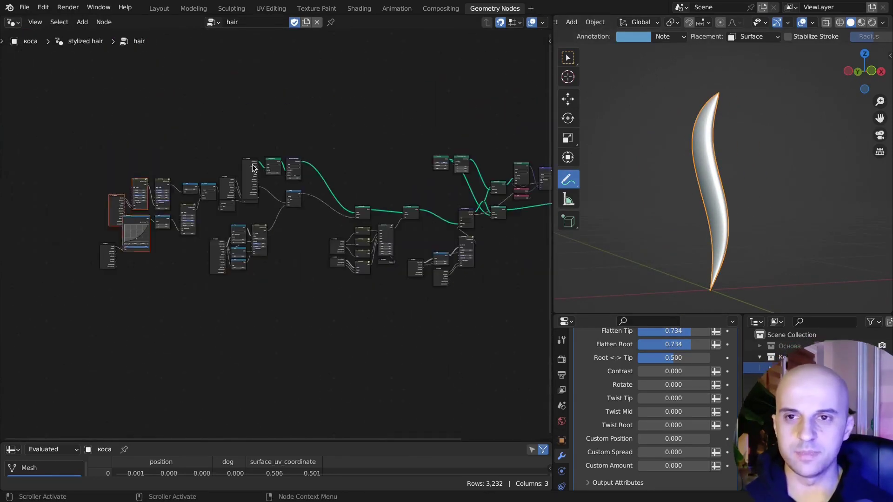
pyautogui.hotkey('ctrl', 'h')
pyautogui.press('a')
pyautogui.hotkey('ctrl', 'h')
pyautogui.hotkey('ctrl', 'h')
# - Move the Curve Circle node away from Transform Geometry and route its outgoing links through a single reroute
pyautogui.moveTo(337, 167); pyautogui.dragTo(148, 224, button='middle')
pyautogui.scroll(10, 253, 251)
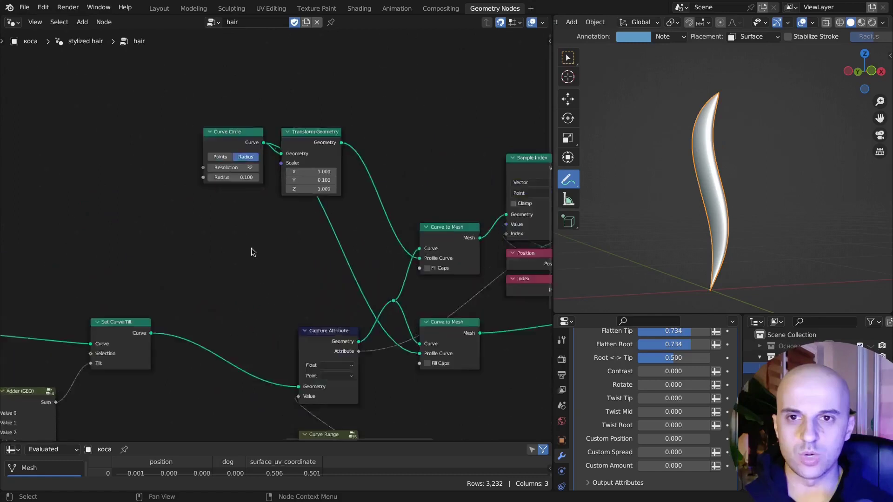
pyautogui.moveTo(222, 133); pyautogui.dragTo(81, 162)
pyautogui.keyDown('shift'); pyautogui.moveTo(169, 131); pyautogui.dragTo(187, 198, button='right'); pyautogui.keyUp('shift')
pyautogui.moveTo(177, 162); pyautogui.dragTo(252, 191)
# - Insert a Geometry Switch between the Curve Circle and the reroute, with the circle's curve feeding False
pyautogui.moveTo(92, 160); pyautogui.dragTo(264, 191, button='middle')
pyautogui.scroll(3, 251, 178)
pyautogui.moveTo(263, 191); pyautogui.dragTo(276, 221)
pyautogui.write('sw')
pyautogui.press('Return')
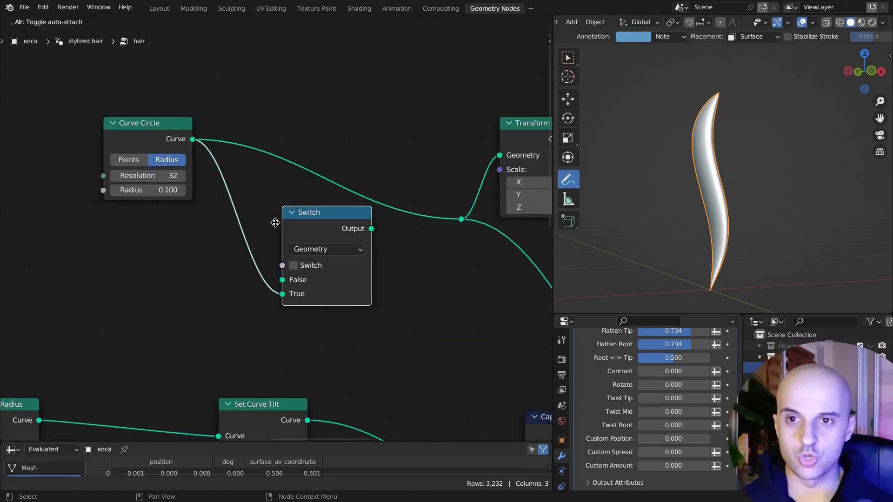
pyautogui.moveTo(333, 152); pyautogui.dragTo(460, 219)
pyautogui.moveTo(435, 243); pyautogui.dragTo(513, 227, button='middle')
pyautogui.moveTo(389, 177); pyautogui.dragTo(427, 215)
# - Add an Object Info node below the Curve Circle and connect its Geometry to the Switch's True input
pyautogui.moveTo(269, 275); pyautogui.dragTo(268, 276)
pyautogui.write('obj')
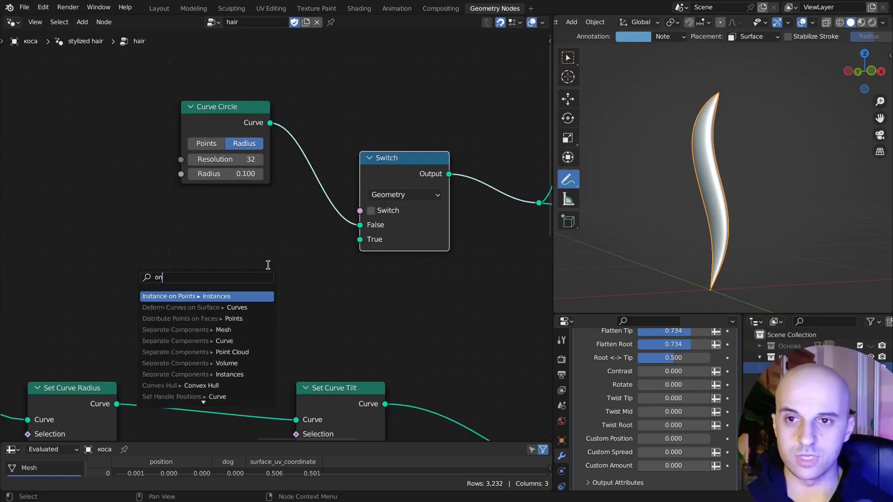
pyautogui.press('Return')
pyautogui.click(397, 180)
pyautogui.moveTo(396, 176); pyautogui.dragTo(357, 164)
pyautogui.scroll(3, 284, 244)
pyautogui.moveTo(284, 244); pyautogui.dragTo(327, 219, button='middle')
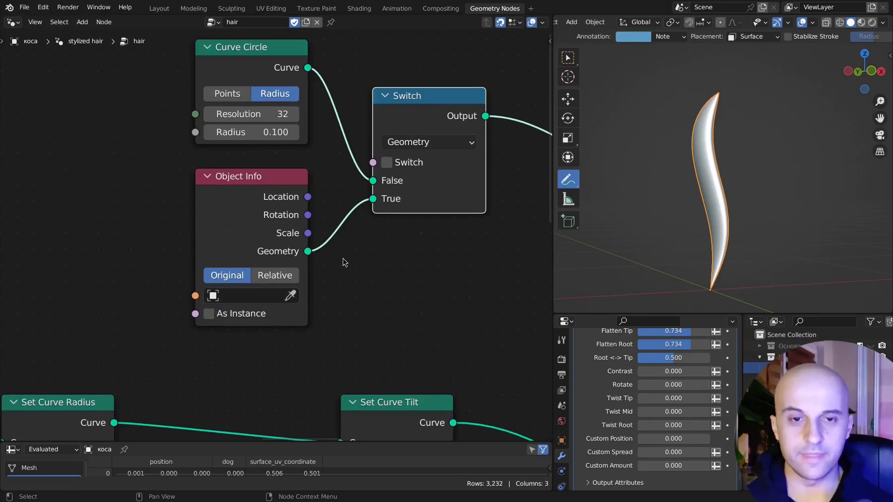
# - Expose the Switch's toggle through a new Group Input above the Curve Circle and name it Use Custom Profile
pyautogui.moveTo(371, 203); pyautogui.dragTo(406, 302, button='middle')
pyautogui.moveTo(256, 166); pyautogui.dragTo(182, 120)
pyautogui.press('Return')
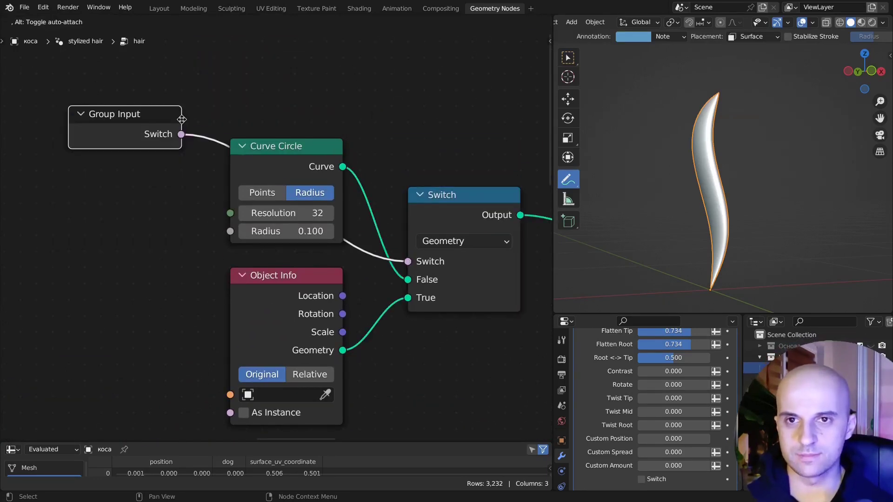
pyautogui.click(343, 104)
pyautogui.press('n')
pyautogui.scroll(-1, 443, 143)
pyautogui.click(437, 190)
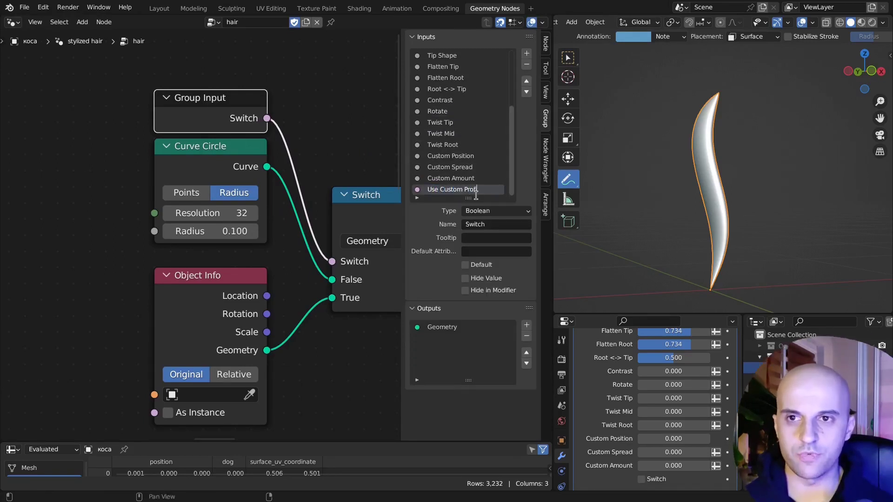
# - Expose the Object Info node's Object through a new Group Input and name it Custom Profile
pyautogui.moveTo(277, 170); pyautogui.dragTo(328, 121, button='middle')
pyautogui.moveTo(205, 346); pyautogui.dragTo(140, 328)
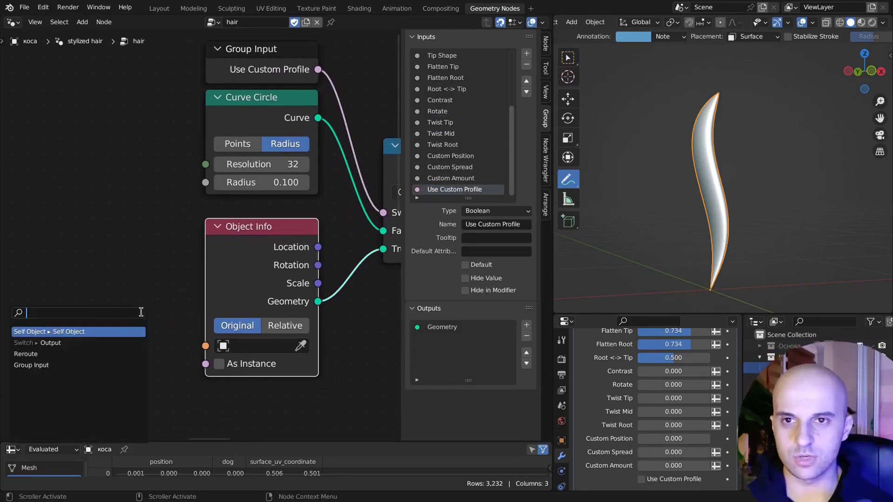
pyautogui.click(135, 331)
pyautogui.scroll(-1, 442, 188)
pyautogui.doubleClick(442, 190)
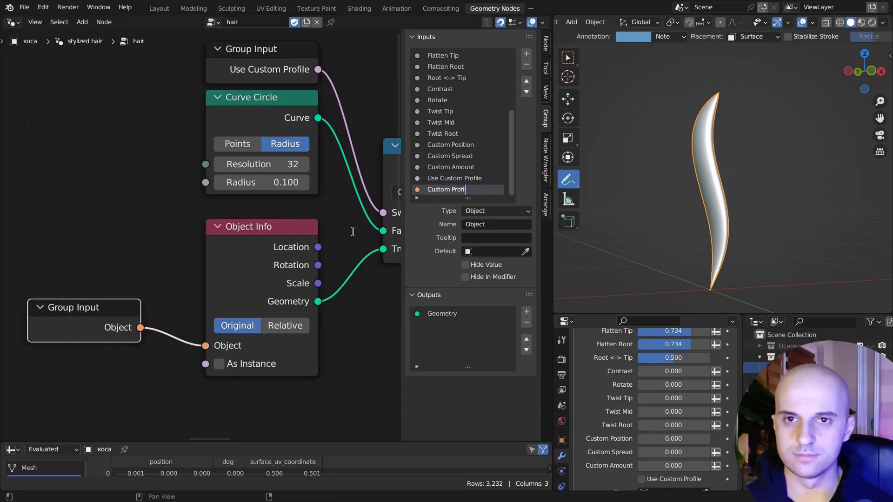
# - Try the Use Custom Profile option on and off in the hair's modifier with no profile object chosen
pyautogui.scroll(-3, 642, 449)
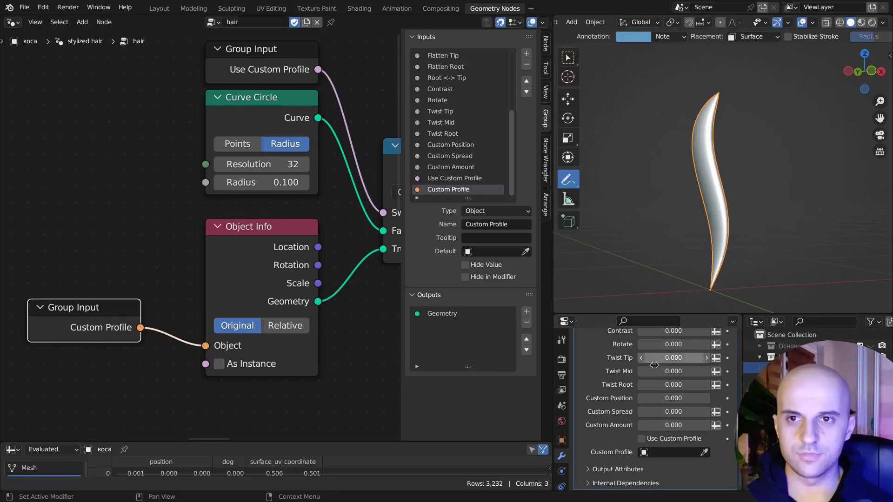
pyautogui.click(673, 453)
pyautogui.click(595, 432)
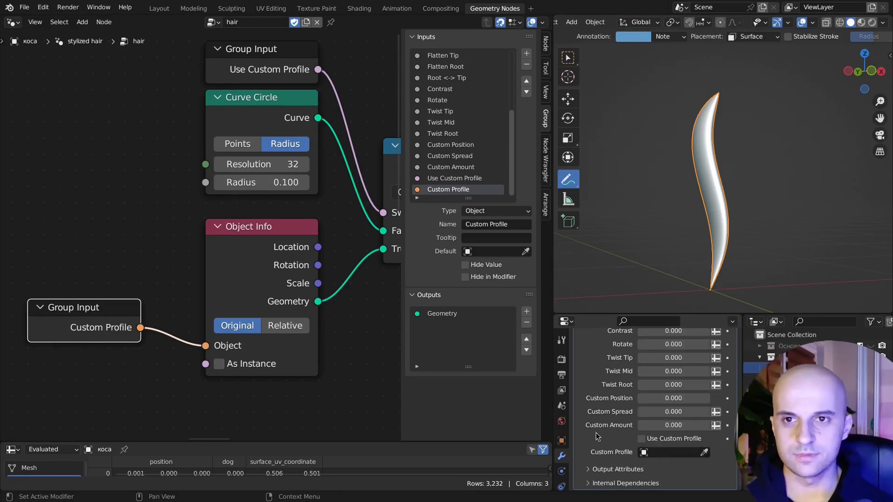
pyautogui.click(641, 439)
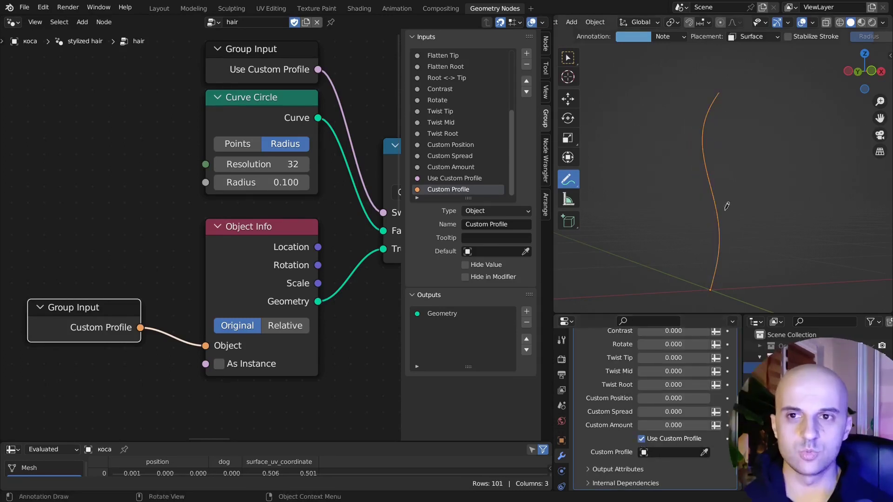
pyautogui.click(642, 439)
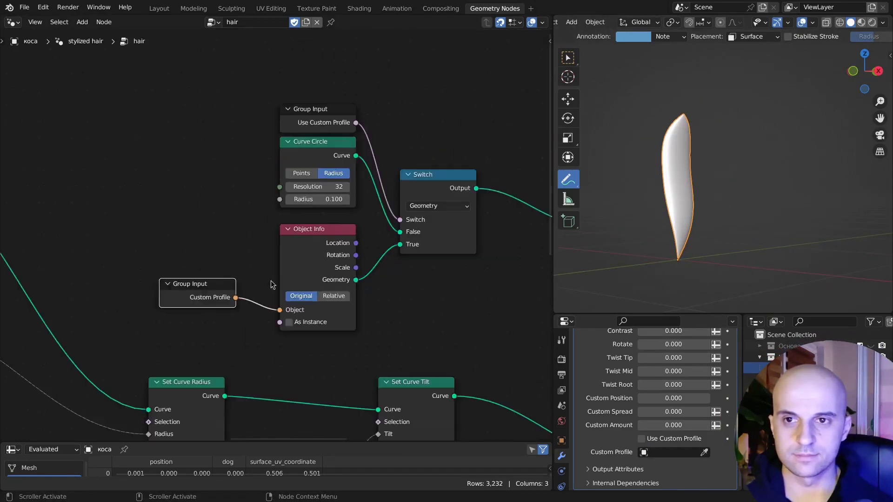
# - Move the Custom Profile Group Input closer to Object Info and shift the lower Curve to Mesh node below the Index node
pyautogui.press('g')
pyautogui.click(298, 306)
pyautogui.scroll(-10, 437, 311)
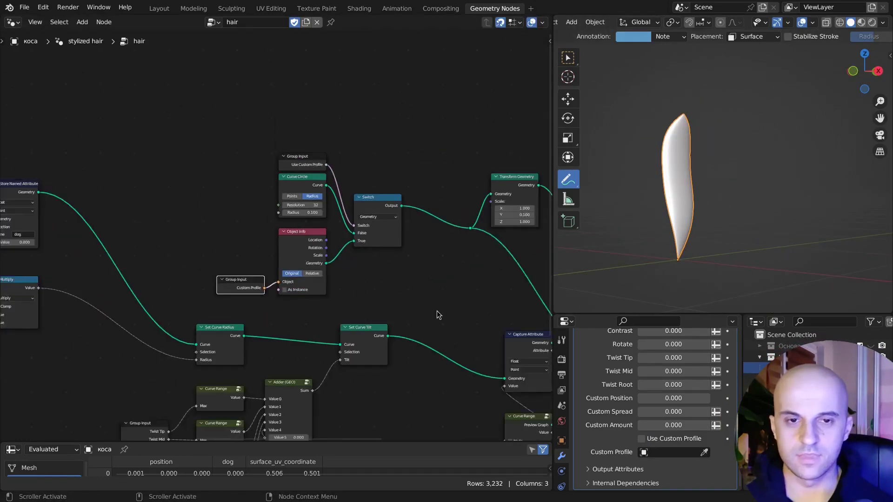
pyautogui.moveTo(477, 310); pyautogui.dragTo(303, 263, button='middle')
pyautogui.scroll(5, 302, 262)
pyautogui.moveTo(361, 299); pyautogui.dragTo(240, 230, button='middle')
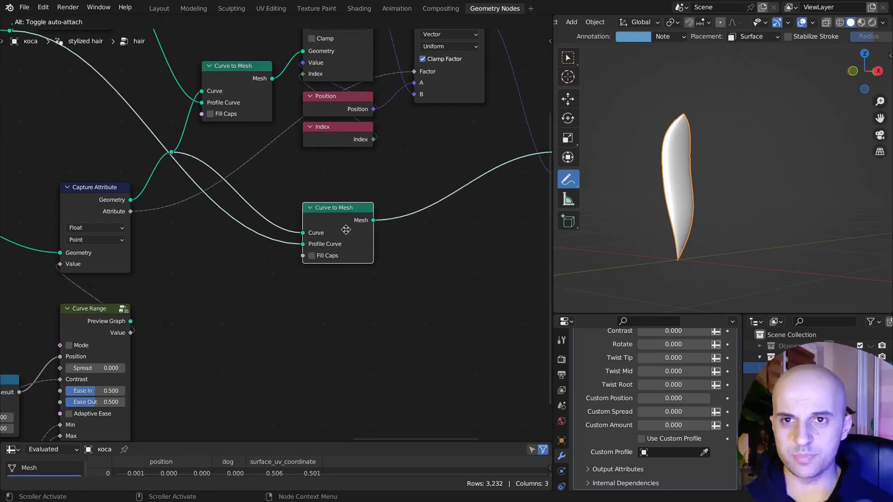
pyautogui.scroll(2, 343, 234)
# - Add a Curve to Mesh with UV node below the lower Curve to Mesh node
pyautogui.hotkey('shift', 'a')
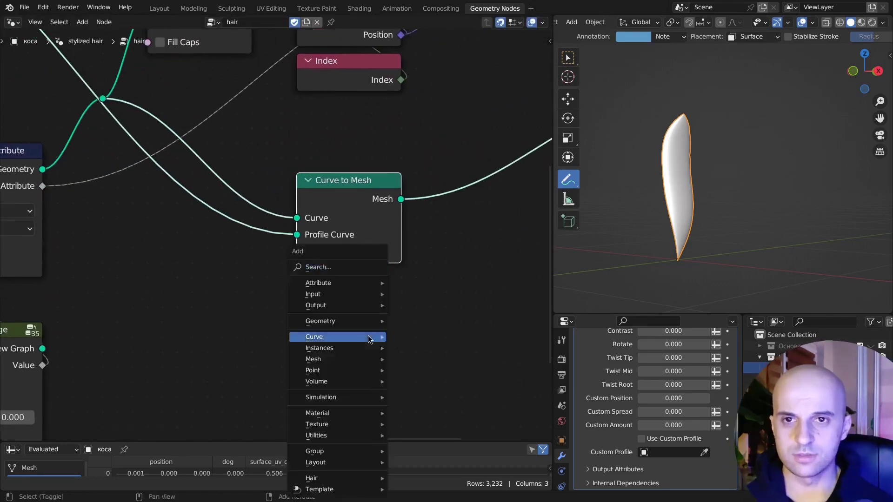
pyautogui.write('curve to')
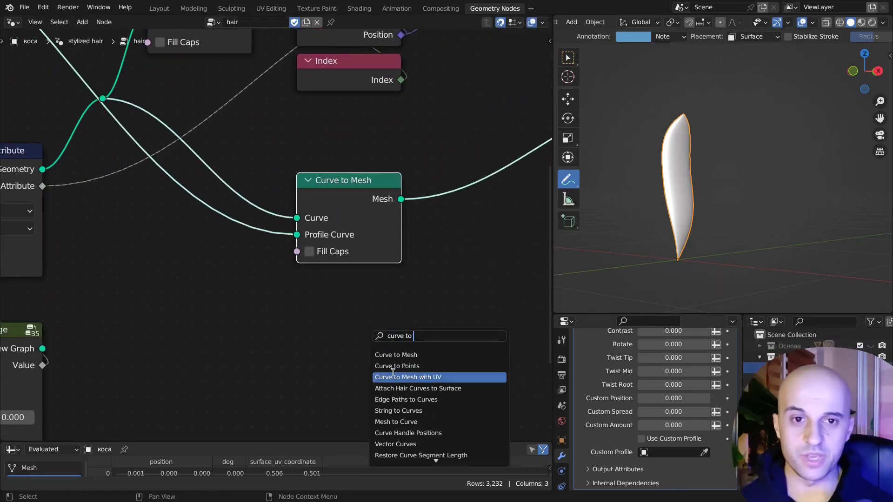
pyautogui.click(393, 375)
pyautogui.click(323, 335)
pyautogui.moveTo(323, 335); pyautogui.dragTo(337, 282, button='middle')
# - Transfer the Curve, Profile Curve and Mesh links to Curve to Mesh with UV and delete the old Curve to Mesh node
pyautogui.moveTo(311, 182); pyautogui.dragTo(311, 309)
pyautogui.moveTo(310, 166); pyautogui.dragTo(311, 293)
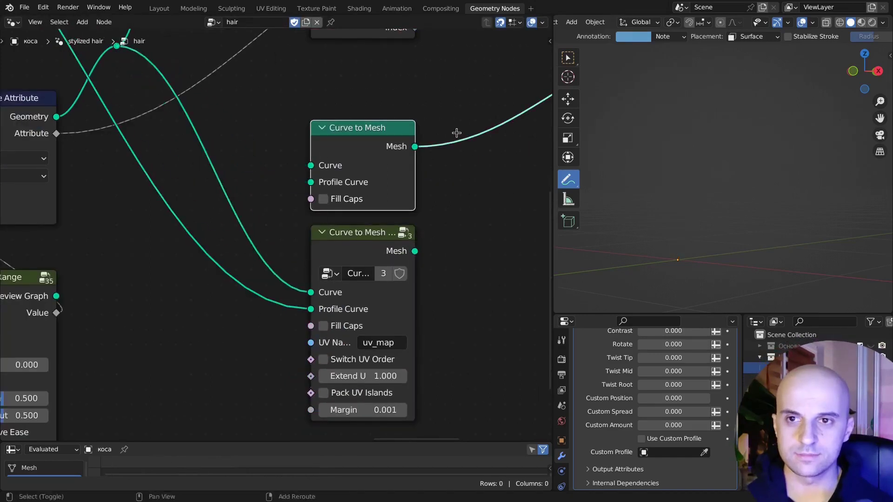
pyautogui.keyDown('ctrl'); pyautogui.moveTo(414, 147); pyautogui.dragTo(382, 103); pyautogui.keyUp('ctrl')
pyautogui.click(395, 179)
pyautogui.press('x')
pyautogui.moveTo(415, 192); pyautogui.dragTo(398, 264, button='middle')
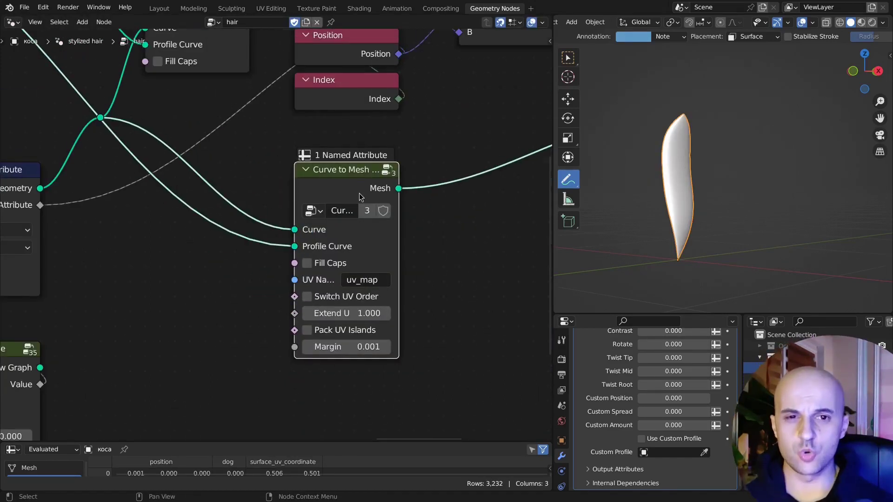
pyautogui.scroll(-8, 261, 311)
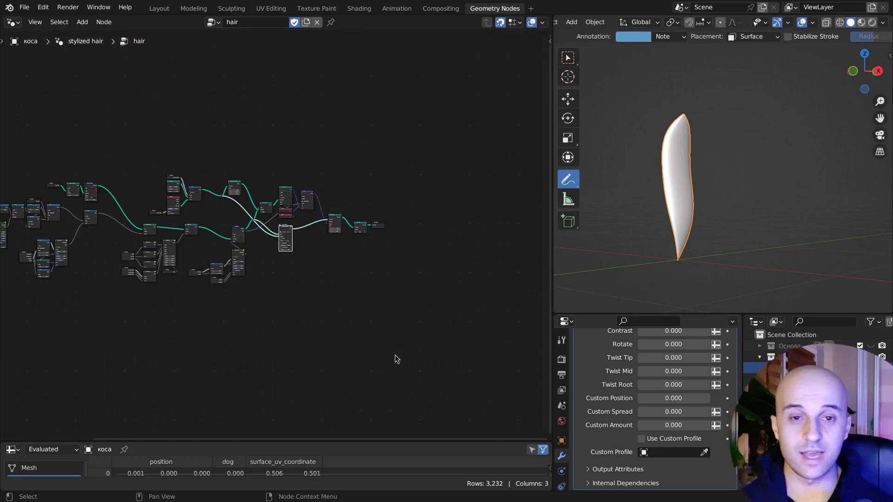
pyautogui.scroll(8, 325, 320)
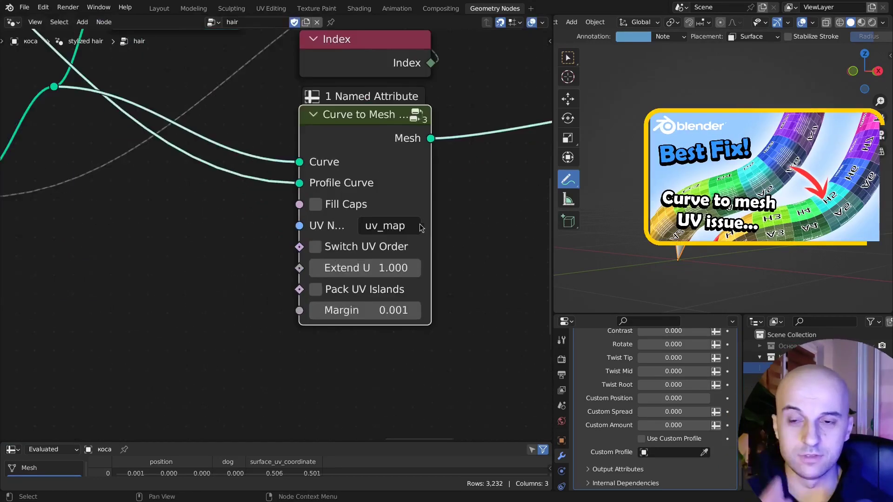
pyautogui.moveTo(420, 225); pyautogui.dragTo(397, 231, button='middle')
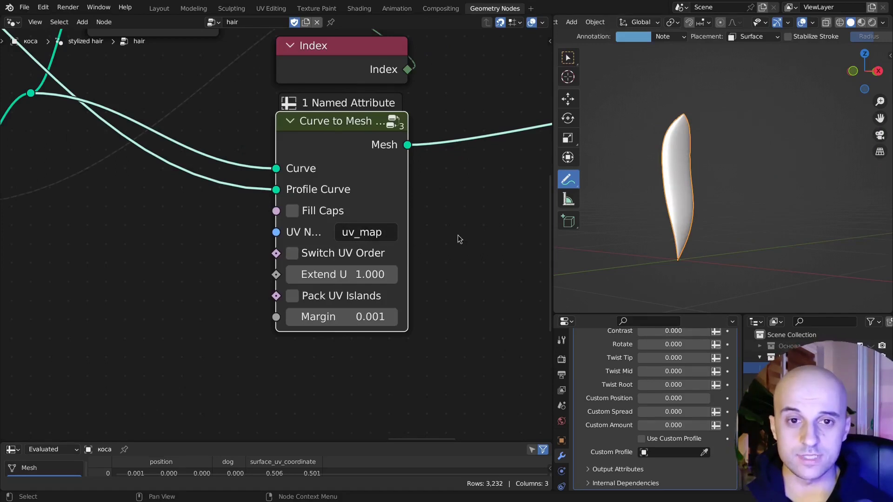
pyautogui.scroll(-2, 458, 236)
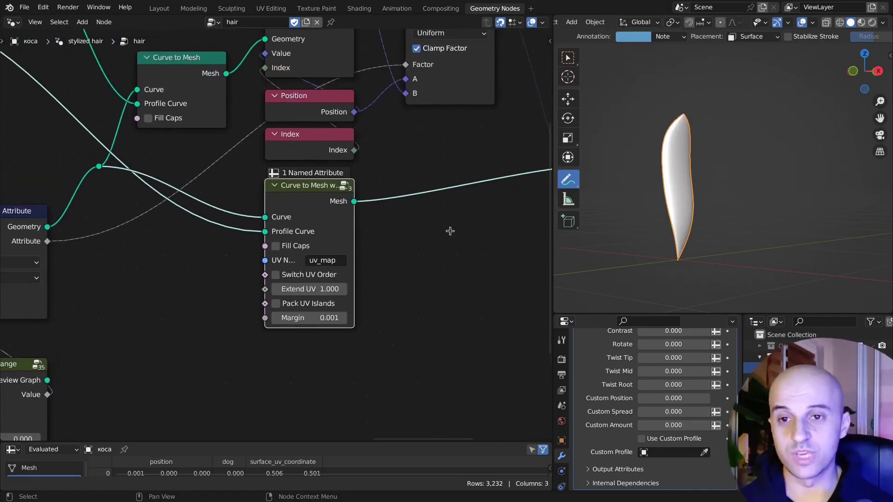
# - In the hair's shader, add an Image Texture node with a new 1024 × 1024 px generated Color Grid image
pyautogui.click(358, 8)
pyautogui.moveTo(371, 113); pyautogui.dragTo(356, 205, button='middle')
pyautogui.hotkey('shift', 'a')
pyautogui.write('image t')
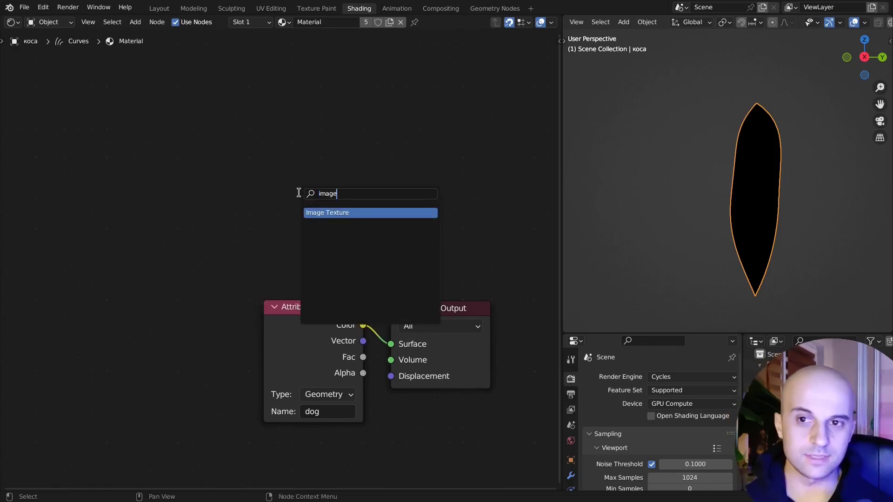
pyautogui.press('Return')
pyautogui.click(190, 155)
pyautogui.click(244, 205)
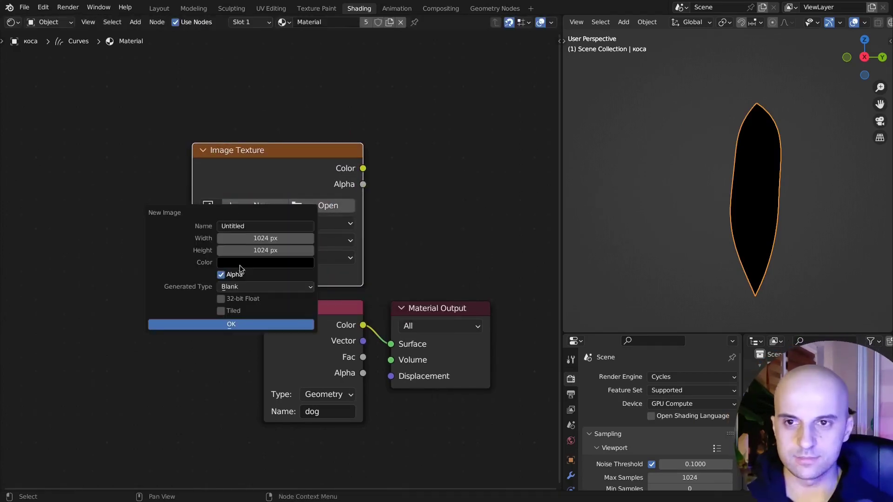
pyautogui.click(244, 286)
pyautogui.click(255, 324)
pyautogui.click(256, 325)
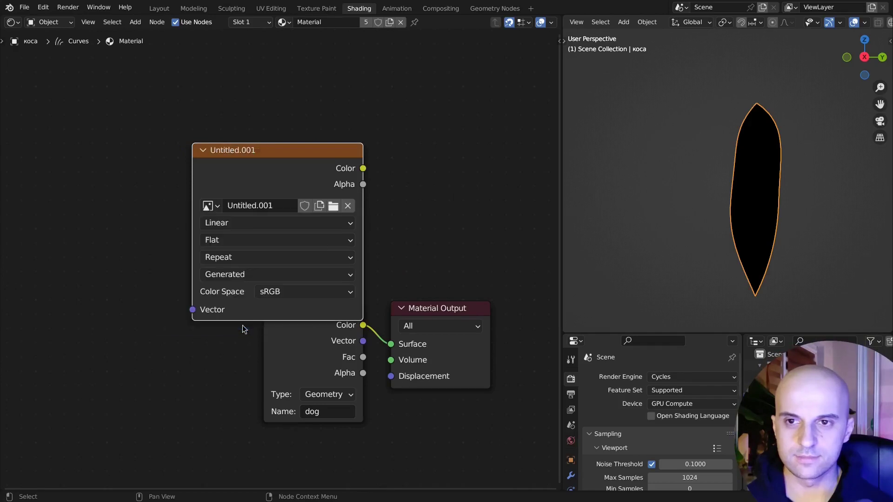
# - Map the image by Texture Coordinate UV, feed its Color into the Material Output's Surface, and inspect the grid on the hair
pyautogui.moveTo(193, 310); pyautogui.dragTo(110, 241)
pyautogui.write('uv')
pyautogui.click(91, 279)
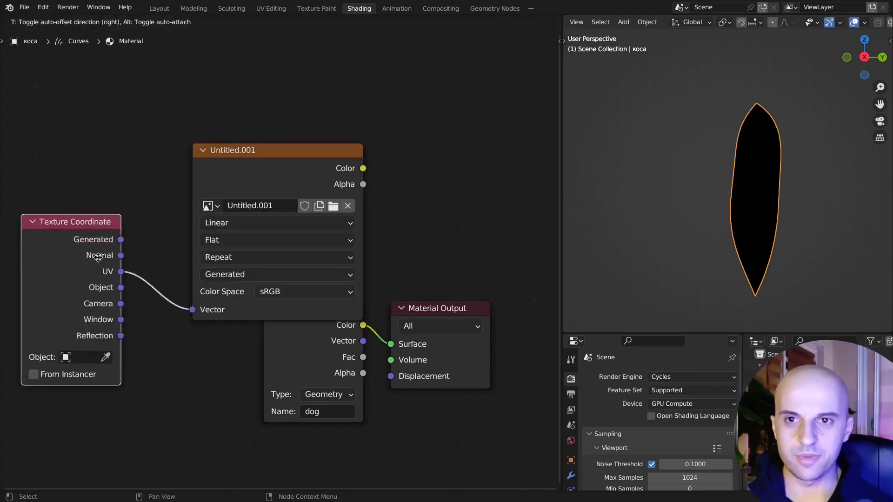
pyautogui.click(152, 223)
pyautogui.scroll(2, 132, 220)
pyautogui.moveTo(377, 153); pyautogui.dragTo(409, 358)
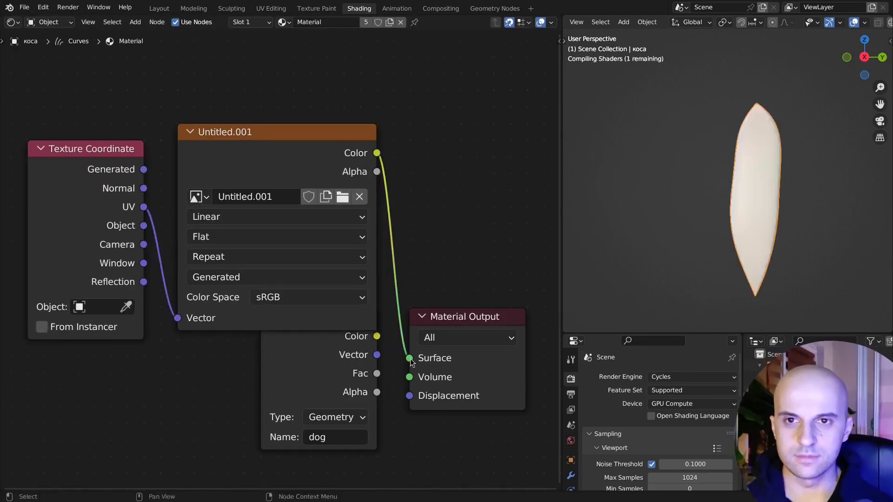
pyautogui.moveTo(651, 223); pyautogui.dragTo(717, 174, button='middle')
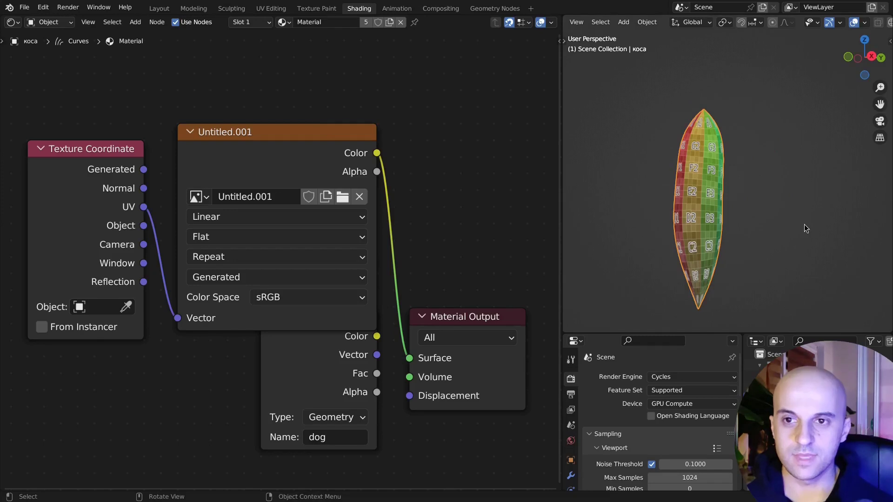
# - In the hair node group, frame the Curve Range, Mix and Group Input nodes that drive Capture Attribute and label the frame Flatten
pyautogui.click(494, 8)
pyautogui.scroll(5, 364, 142)
pyautogui.moveTo(382, 368); pyautogui.dragTo(414, 391, button='middle')
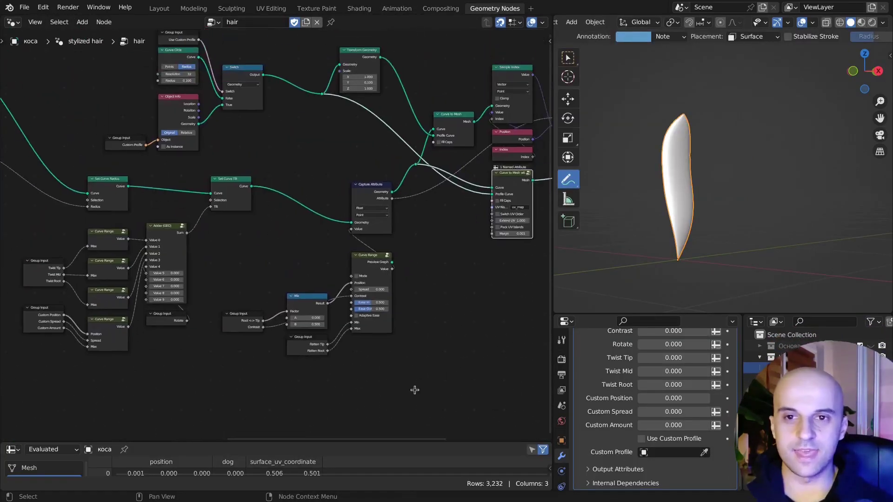
pyautogui.click(380, 201)
pyautogui.moveTo(416, 271); pyautogui.dragTo(416, 207, button='middle')
pyautogui.moveTo(426, 366); pyautogui.dragTo(241, 229)
pyautogui.scroll(5, 279, 233)
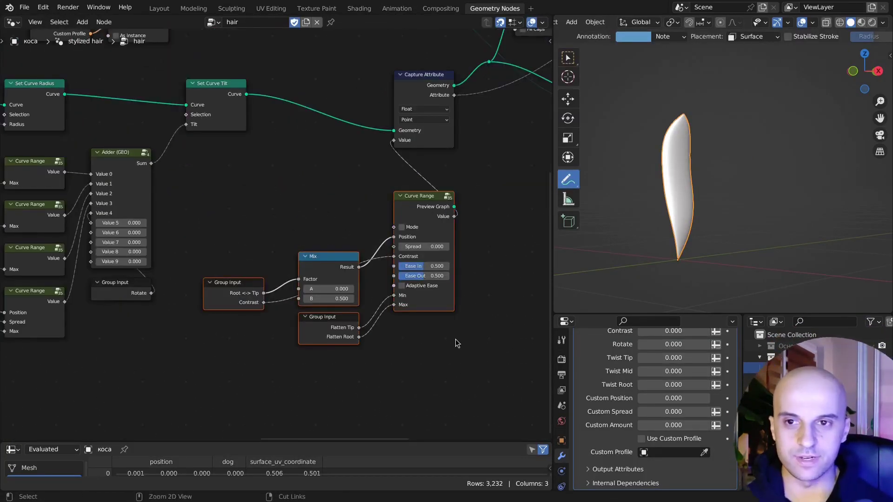
pyautogui.hotkey('ctrl', 'j')
pyautogui.press('F2')
pyautogui.press('Return')
# - Frame the twist and custom Curve Range nodes with their Group Inputs and the Adder, and label the frame Rotate
pyautogui.scroll(-3, 332, 201)
pyautogui.moveTo(330, 202); pyautogui.dragTo(531, 192, button='middle')
pyautogui.moveTo(379, 334); pyautogui.dragTo(149, 174)
pyautogui.hotkey('ctrl', 'j')
pyautogui.press('F2')
pyautogui.write('Rotate')
pyautogui.press('Return')
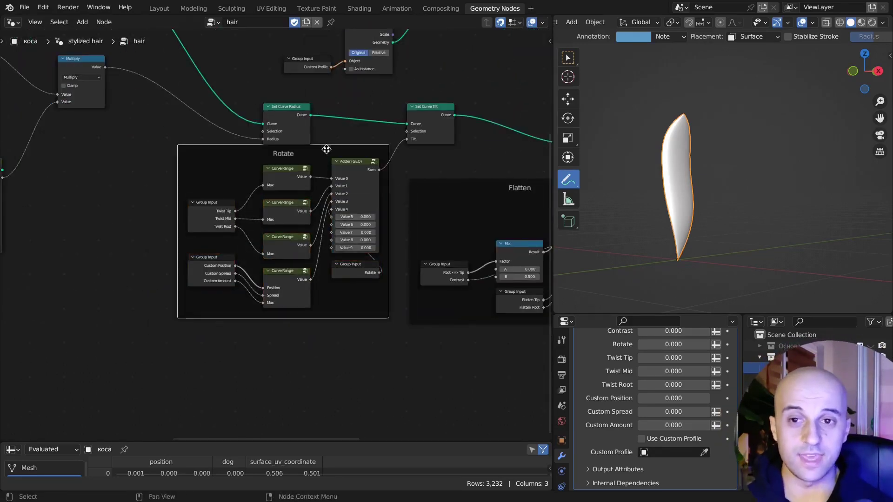
# - Rearrange the Rotate and Flatten frames and the Capture Attribute node to tidy the node layout
pyautogui.moveTo(327, 150); pyautogui.dragTo(255, 164)
pyautogui.moveTo(441, 182); pyautogui.dragTo(327, 189, button='middle')
pyautogui.moveTo(326, 189); pyautogui.dragTo(249, 196)
pyautogui.moveTo(300, 208); pyautogui.dragTo(242, 269, button='middle')
pyautogui.moveTo(260, 179); pyautogui.dragTo(199, 179)
pyautogui.moveTo(421, 180); pyautogui.dragTo(421, 173)
pyautogui.moveTo(467, 187); pyautogui.dragTo(280, 259, button='middle')
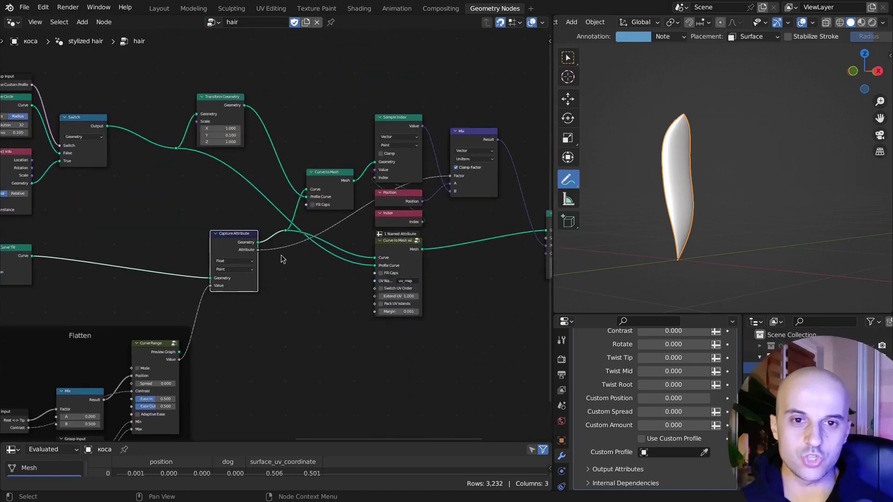
pyautogui.moveTo(474, 134); pyautogui.dragTo(474, 120)
# - Frame the tip and root thickness nodes feeding the Multiply node, label the frame Thickness, and shift it slightly upward
pyautogui.moveTo(348, 355); pyautogui.dragTo(487, 362, button='middle')
pyautogui.moveTo(232, 241); pyautogui.dragTo(409, 321, button='middle')
pyautogui.scroll(1, 175, 199)
pyautogui.moveTo(28, 409); pyautogui.dragTo(369, 235, button='middle')
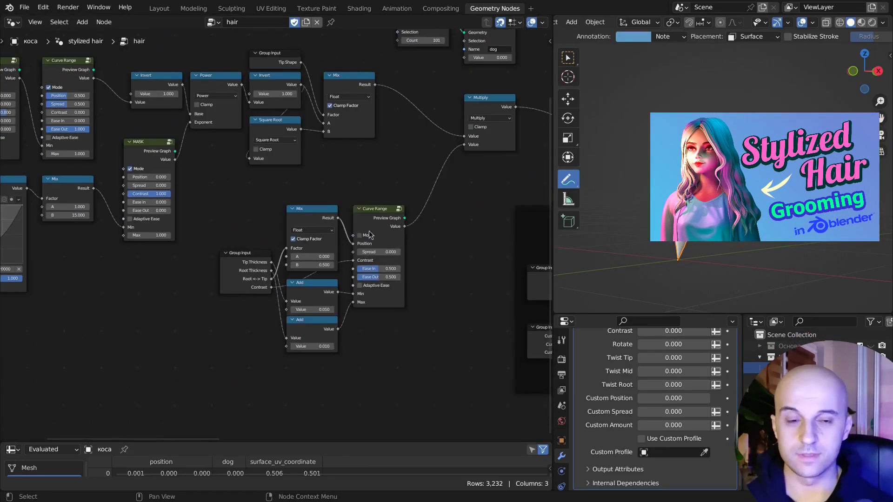
pyautogui.moveTo(206, 194); pyautogui.dragTo(428, 377)
pyautogui.hotkey('ctrl', 'j')
pyautogui.click(327, 196)
pyautogui.press('F2')
pyautogui.write('Thickness')
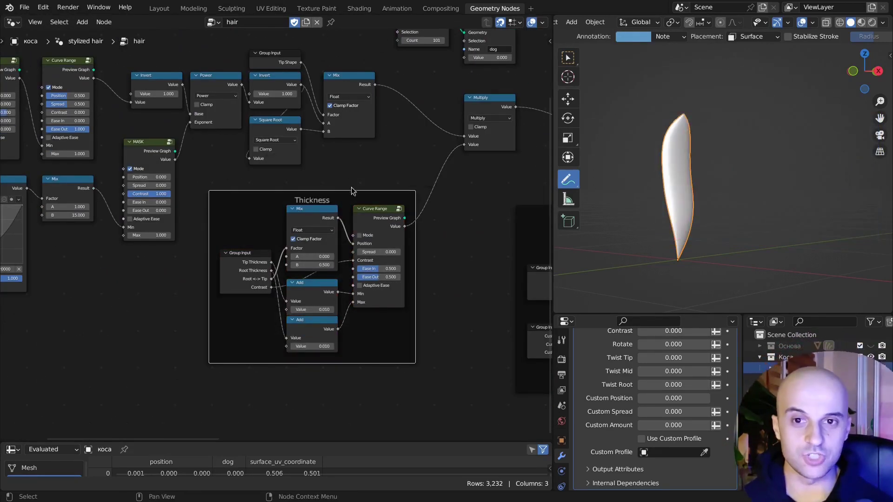
pyautogui.moveTo(352, 191); pyautogui.dragTo(348, 176)
# - Frame the Tip Bulge input, Float Curve, Mix and MASK nodes, move the frame down and left, and label it Tip Bulge
pyautogui.moveTo(145, 231); pyautogui.dragTo(400, 243, button='middle')
pyautogui.moveTo(104, 329); pyautogui.dragTo(423, 192)
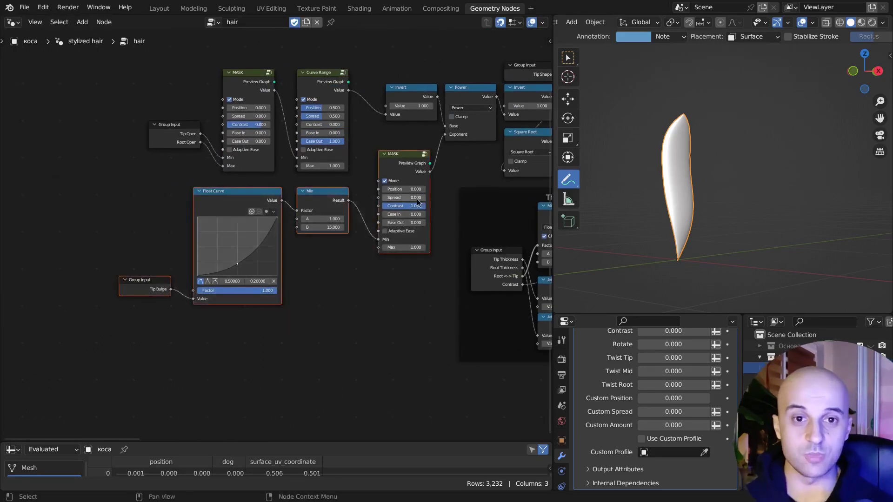
pyautogui.hotkey('ctrl', 'j')
pyautogui.moveTo(376, 144); pyautogui.dragTo(291, 192)
pyautogui.press('F2')
pyautogui.write('Tip Bulge')
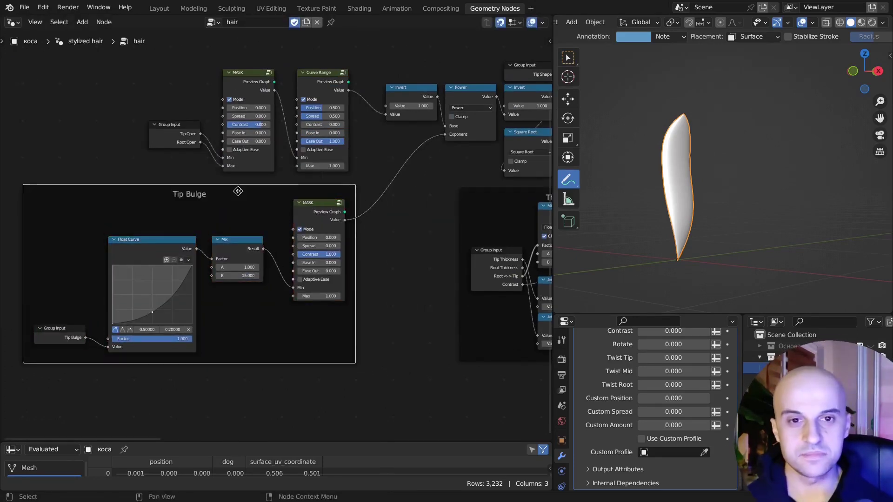